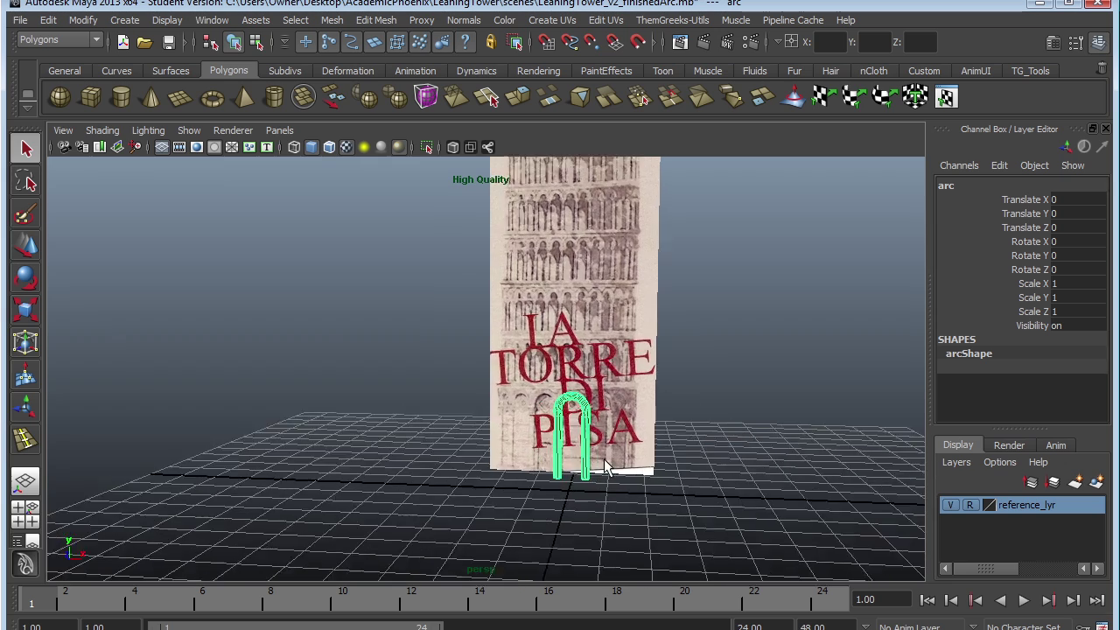
Frame the selected arc and hide the reference_lyr layer
key("f")
mouse_move(707, 399)
left_mouse_down("alt")
mouse_move(537, 412)
mouse_move(726, 408)
mouse_move(707, 392)
left_mouse_up("alt")
scroll(707, 393, "down", 5)
left_click_drag(499, 370, 810, 512, "alt")
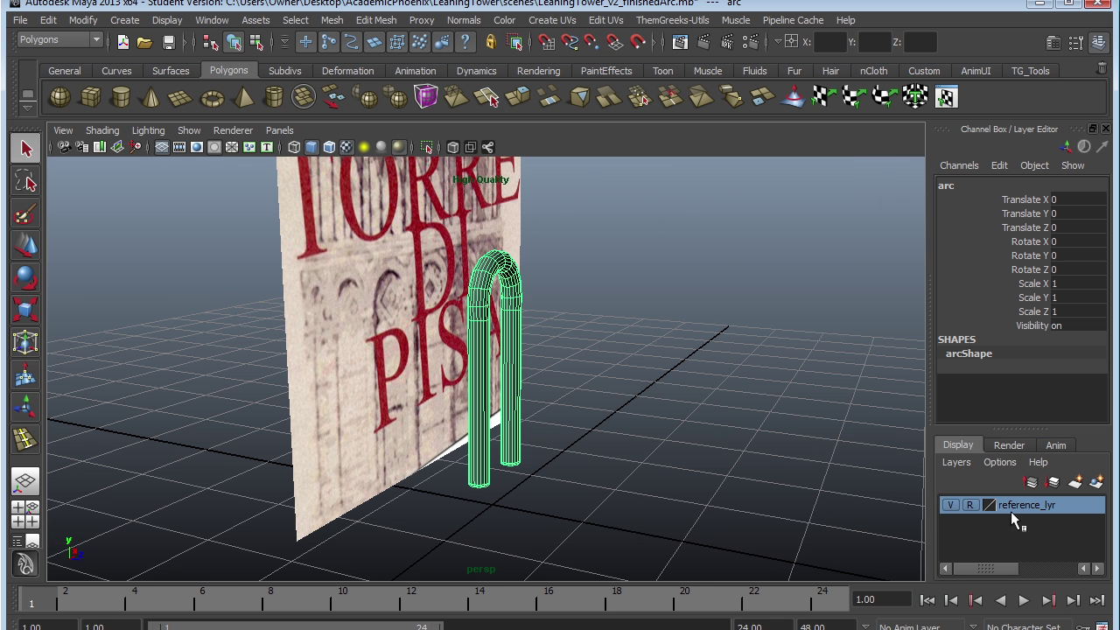
left_click(950, 503)
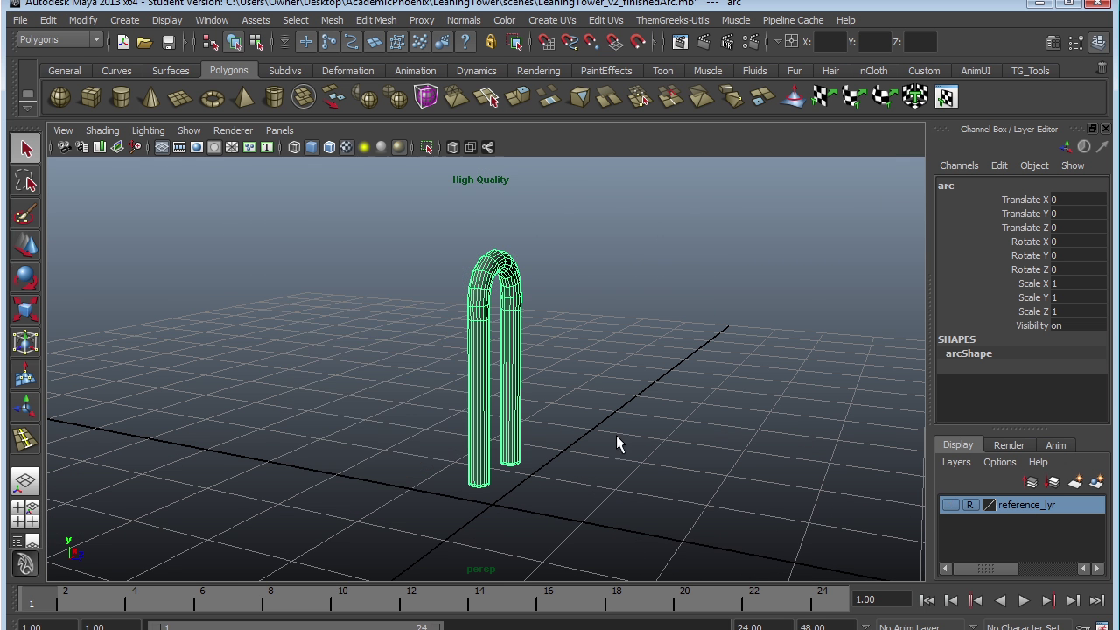
Duplicate the arc, then freely move the copy beside the original and rotate it about 67 degrees in Y
left_click_drag(616, 434, 520, 454, "alt")
left_click(520, 455)
left_click(539, 454)
key("w")
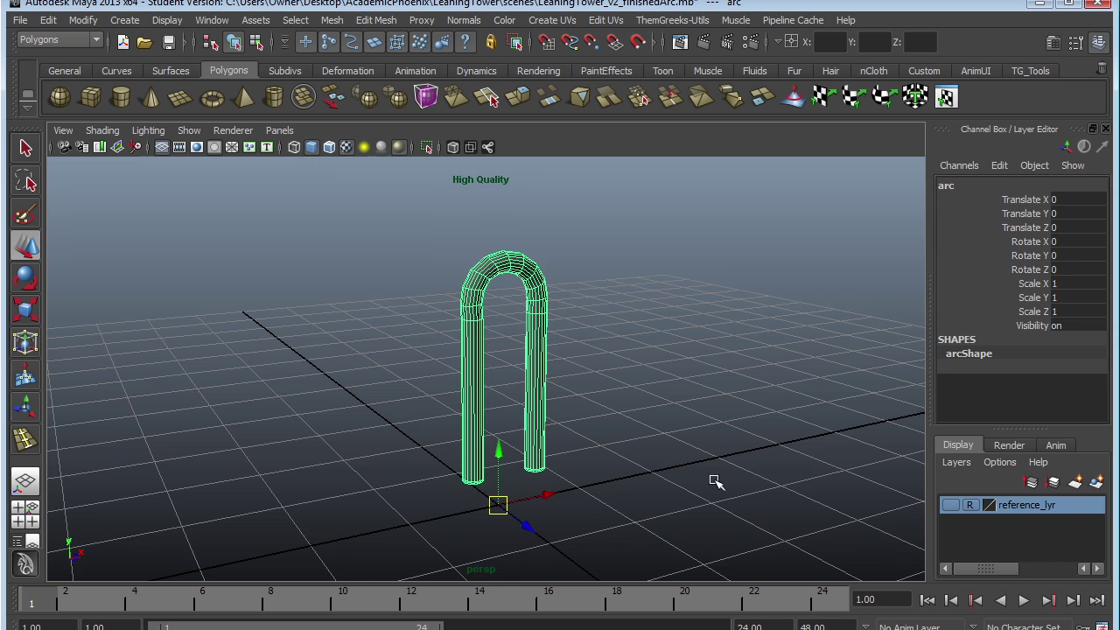
left_click_drag(713, 482, 537, 420, "alt")
left_click_drag(792, 405, 680, 467, "alt")
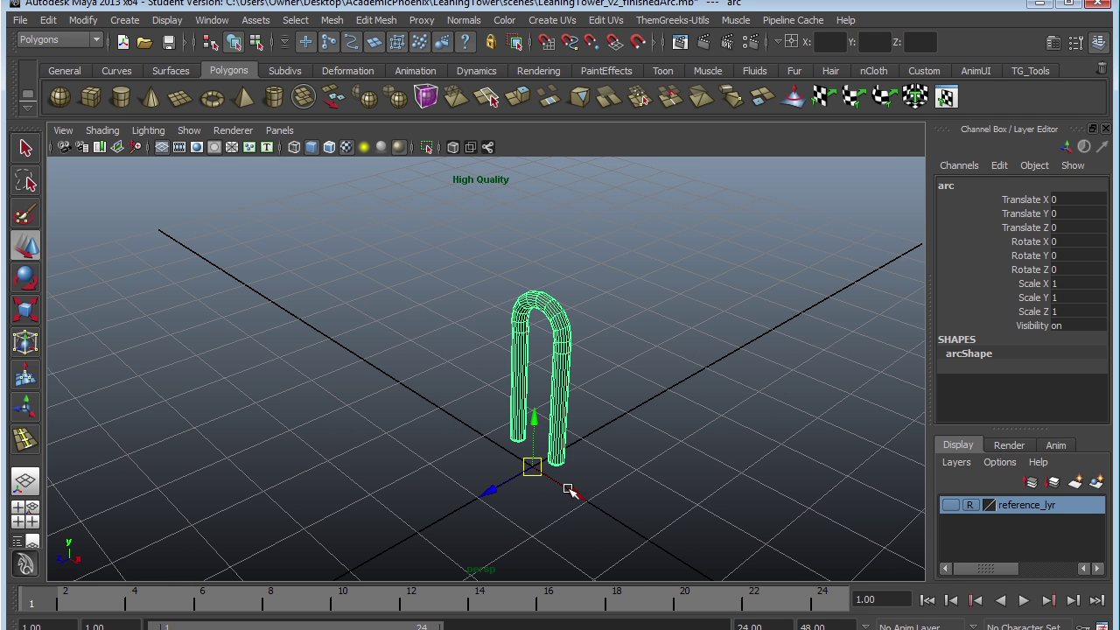
key("ctrl+d")
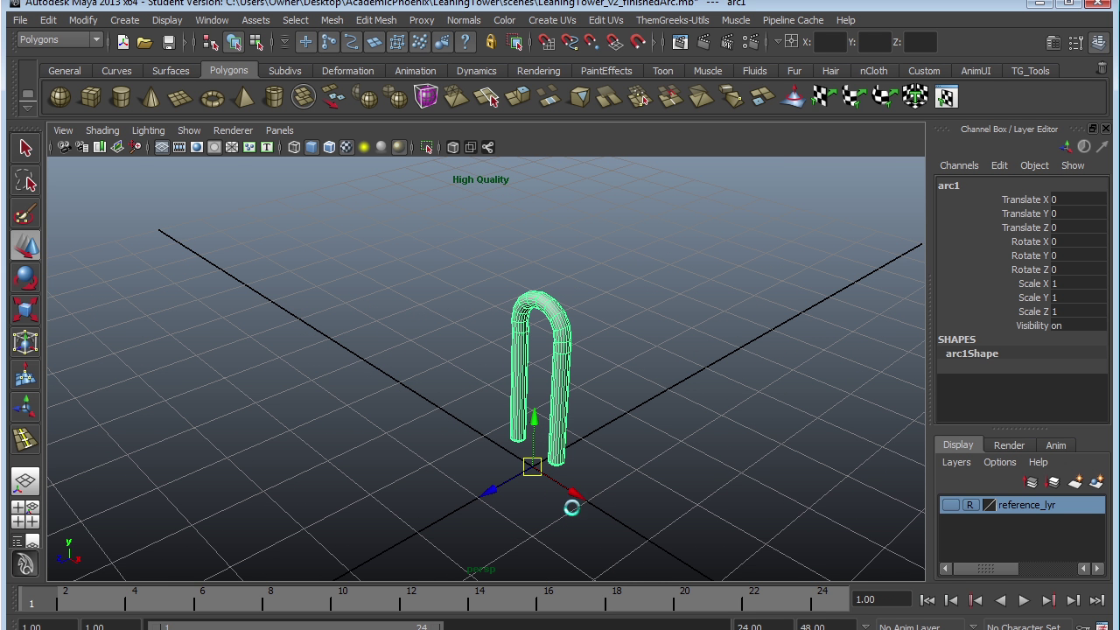
left_click_drag(537, 467, 688, 480)
key("e")
key("w")
key("ctrl+z")
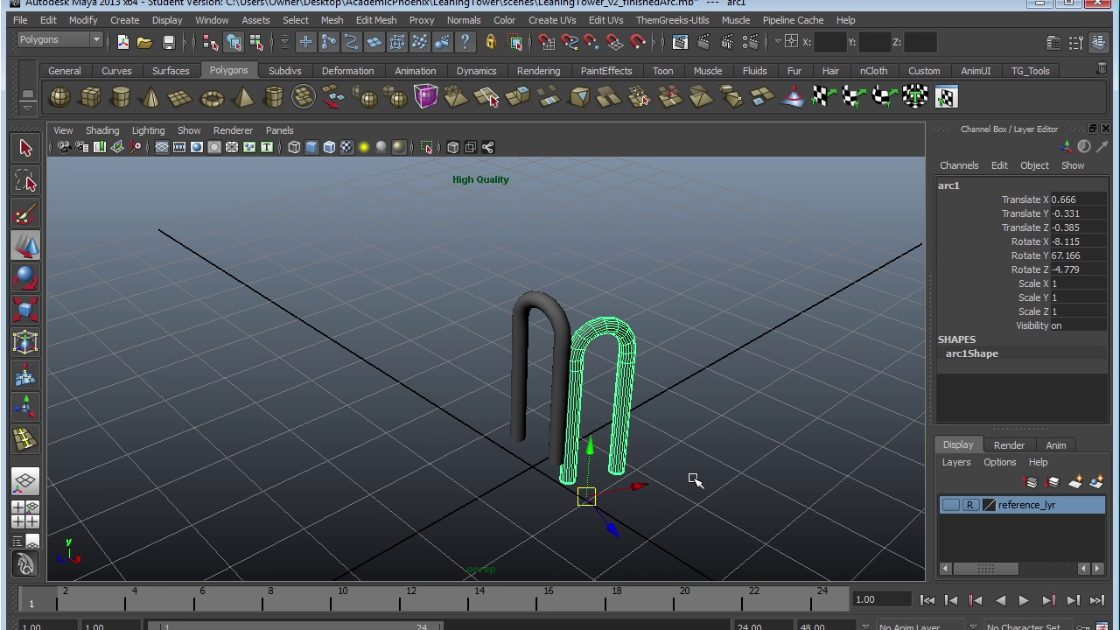
Duplicate the placed copy again and freely position and rotate this second copy further along the curve
key("ctrl+d")
left_click_drag(587, 495, 653, 472)
key("e")
left_click_drag(643, 518, 700, 507)
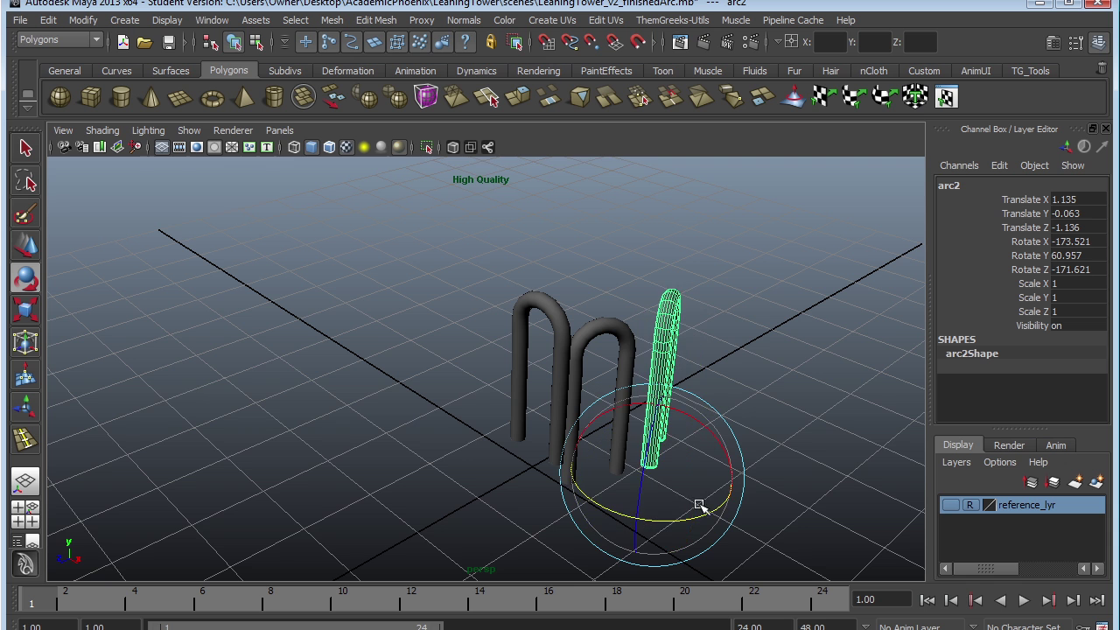
key("w")
left_click_drag(657, 478, 774, 455)
Undo both hand-placed duplicates, going back to only the original arc
key("ctrl+z")
key("ctrl+z")
key("ctrl+z")
key("ctrl+z")
key("ctrl+z")
key("ctrl+z")
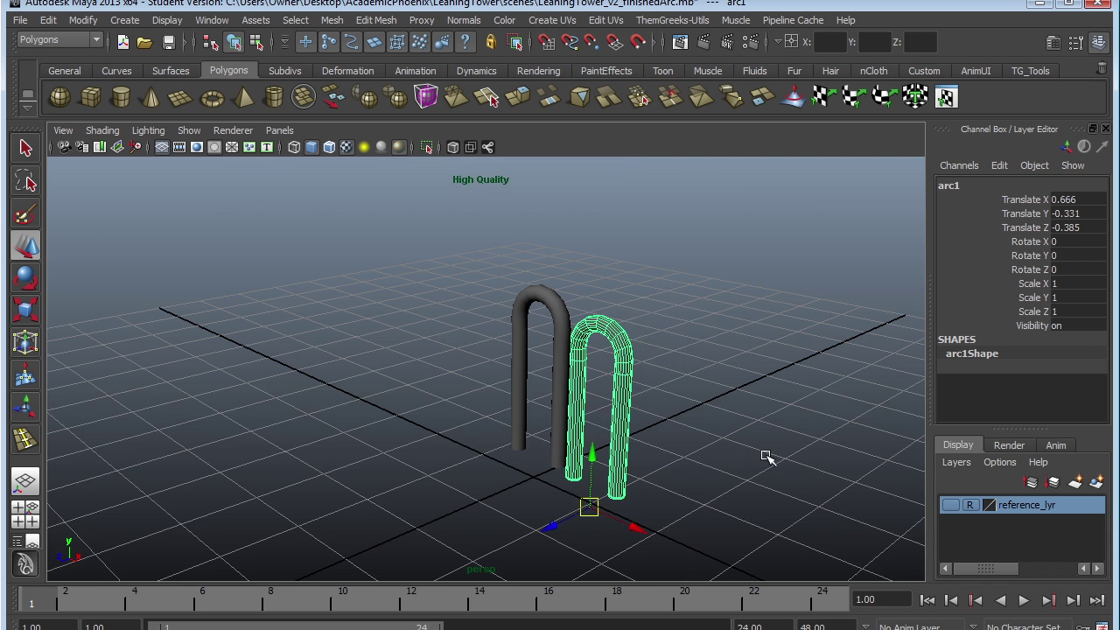
key("ctrl+z")
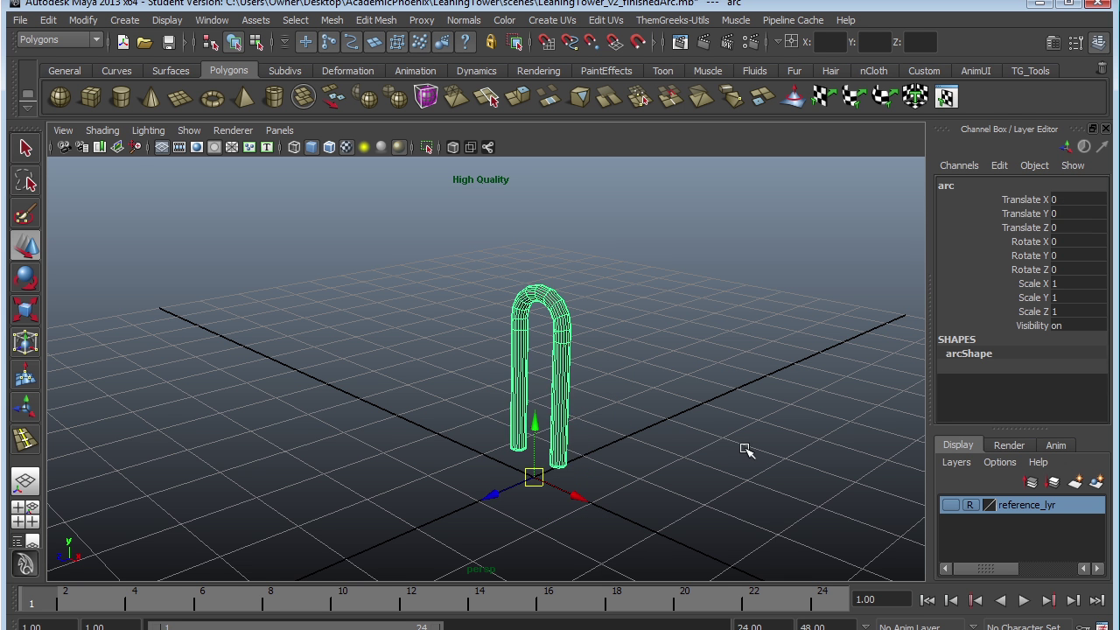
key("ctrl+z")
Center the pivot of the original arc
left_click(555, 448)
left_click(82, 20)
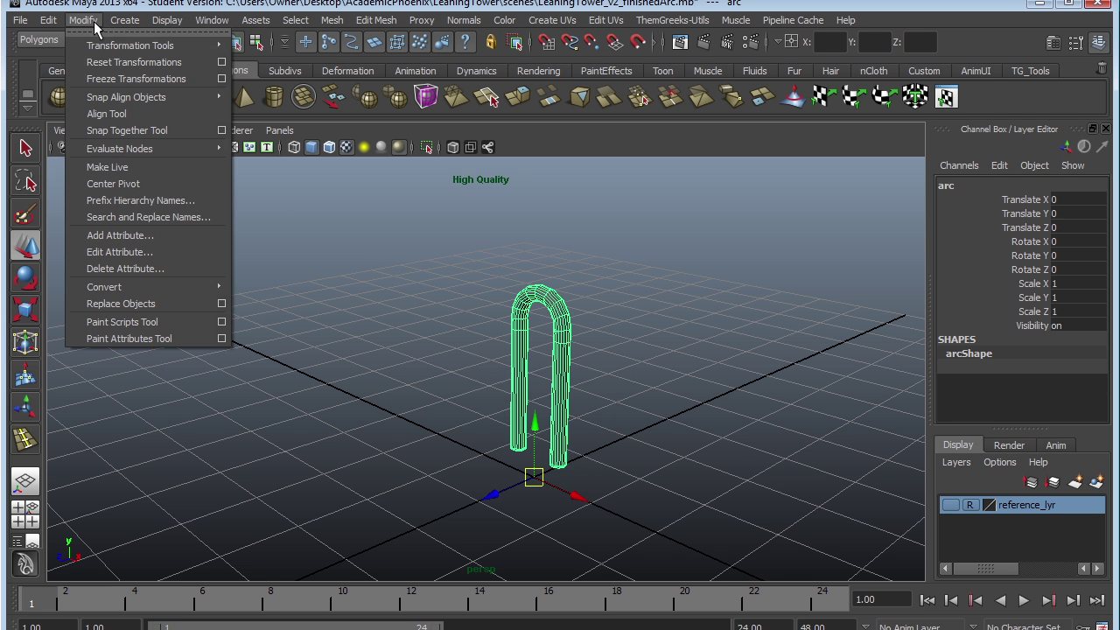
left_click(144, 184)
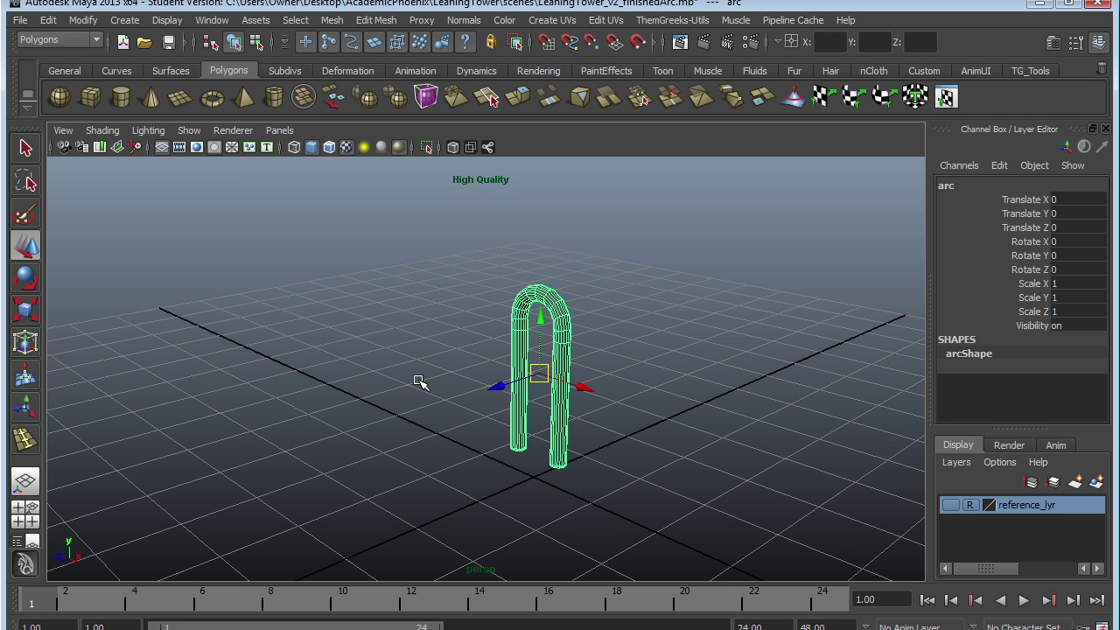
Offset the arc's pivot behind the arc along Z, leaving the geometry in place
left_click_drag(580, 465, 562, 374, "alt")
left_click_drag(555, 320, 560, 398, "alt")
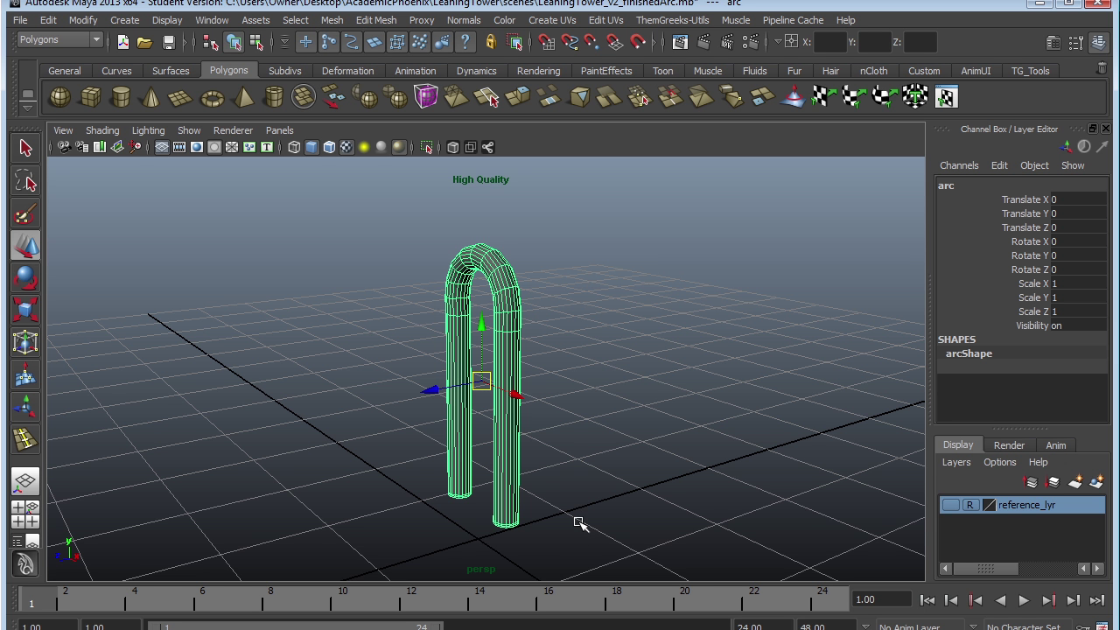
key("Insert")
left_click_drag(456, 390, 645, 345)
key("Insert")
left_click_drag(644, 467, 678, 455, "alt")
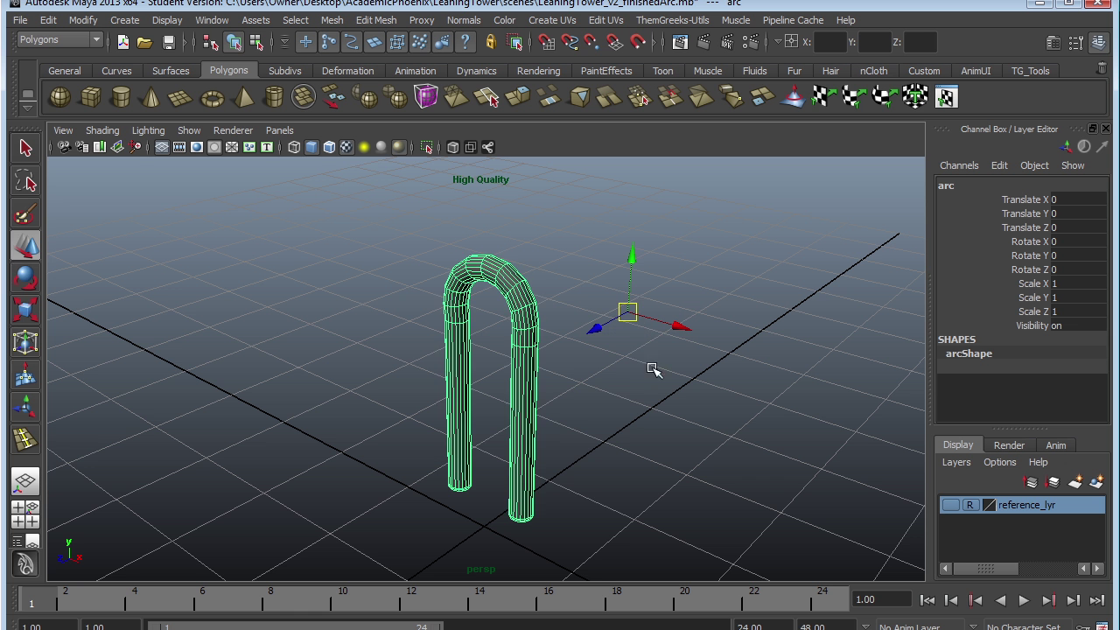
Duplicate the arc, rotate the copy about 23 degrees in Y around the offset pivot, and repeat the duplication with the same transform
key("ctrl+d")
key("e")
left_click_drag(630, 341, 680, 409)
key("ctrl+d")
key("ctrl+d")
left_click_drag(763, 441, 543, 483, "alt")
Undo all the rotated duplicates, going back to the single arc with its offset pivot
key("ctrl+z")
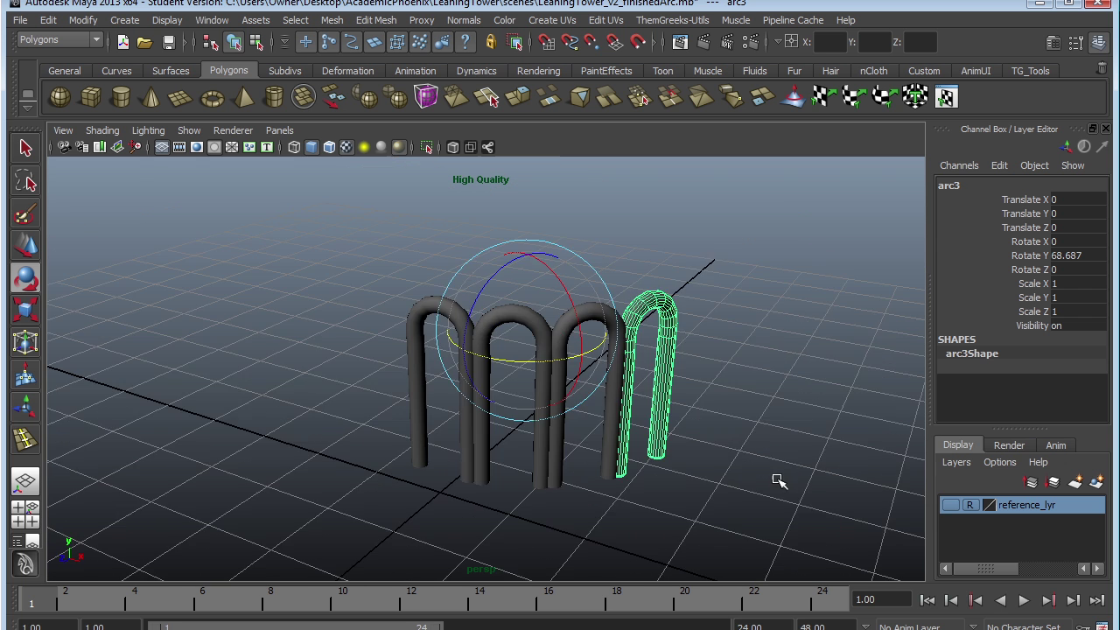
key("ctrl+z")
key("ctrl+z")
key("ctrl+z")
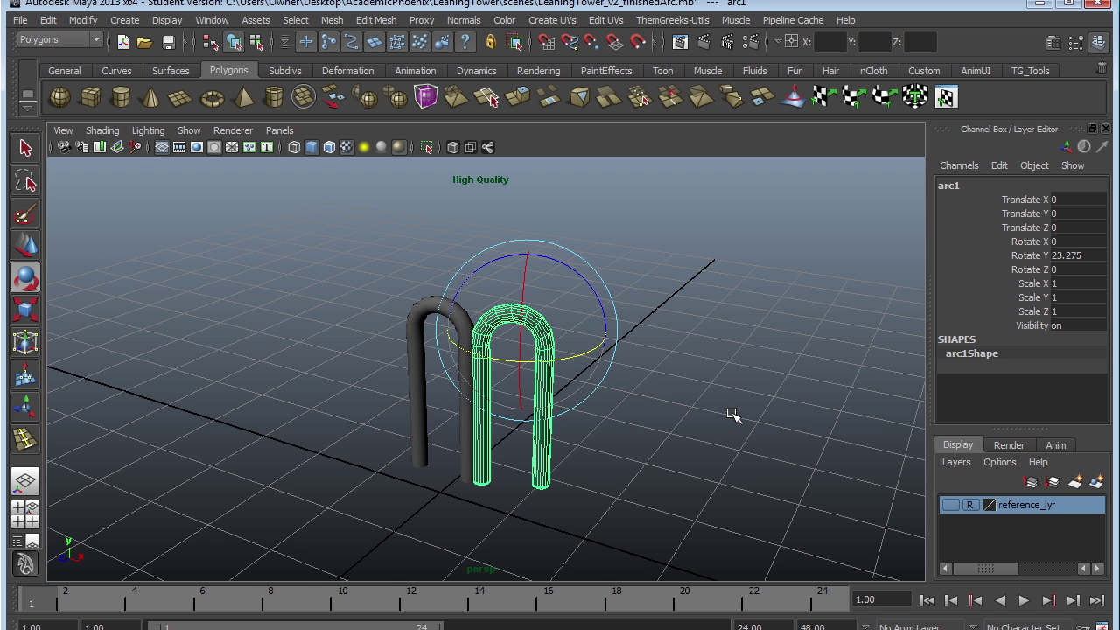
key("ctrl+z")
key("ctrl+z")
key("ctrl+z")
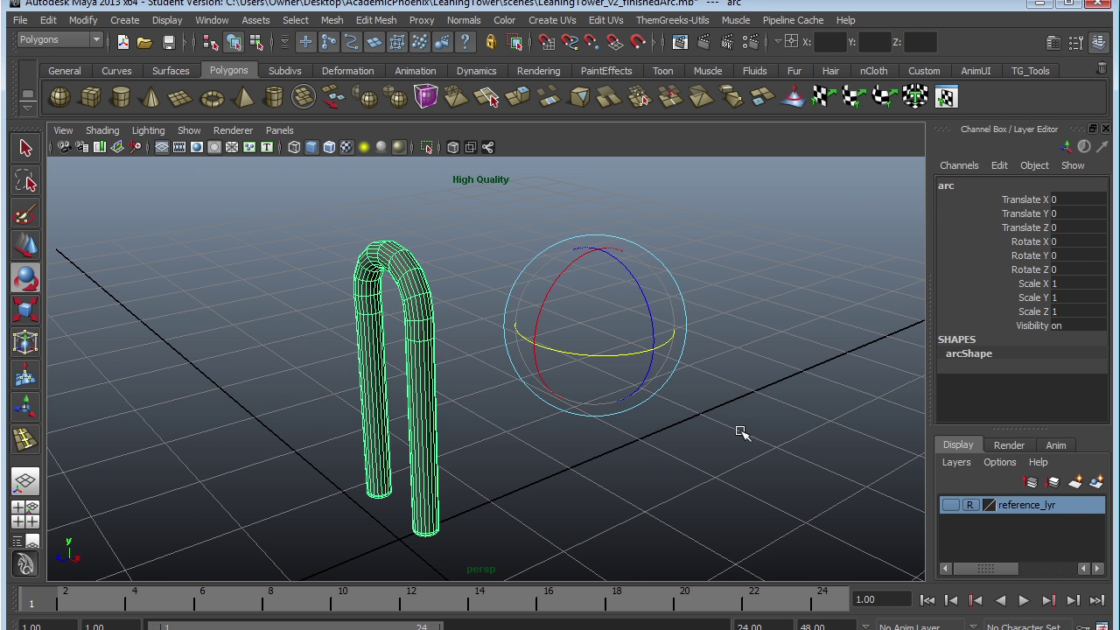
Move the arc's offset pivot slightly closer to the arc along Z
key("w")
left_click_drag(573, 339, 543, 342)
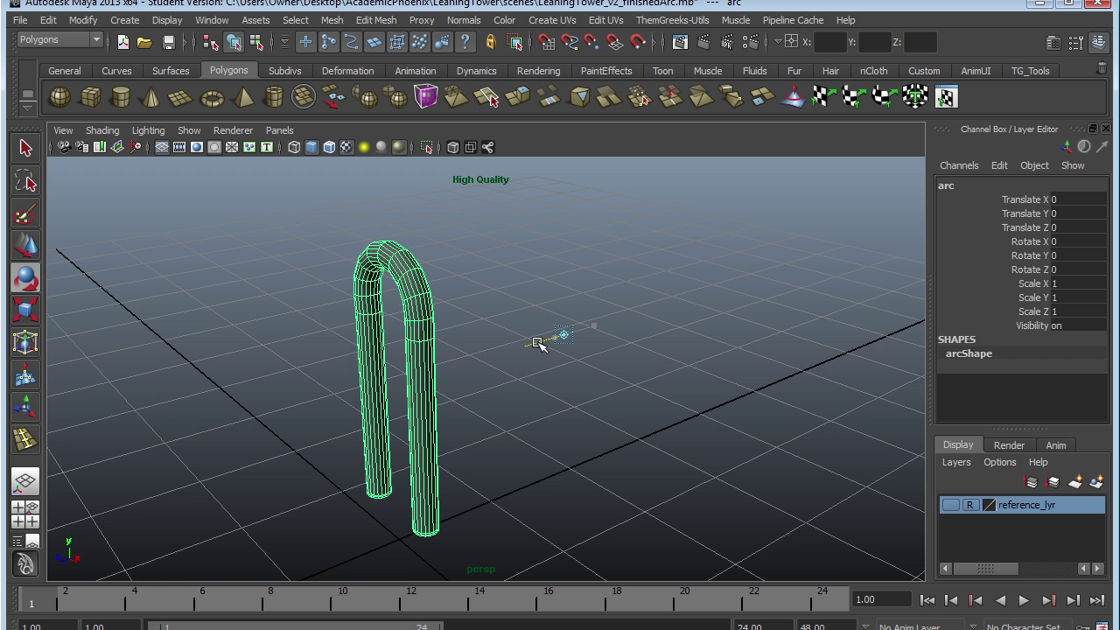
key("e")
left_click_drag(479, 470, 516, 443, "alt")
key("q")
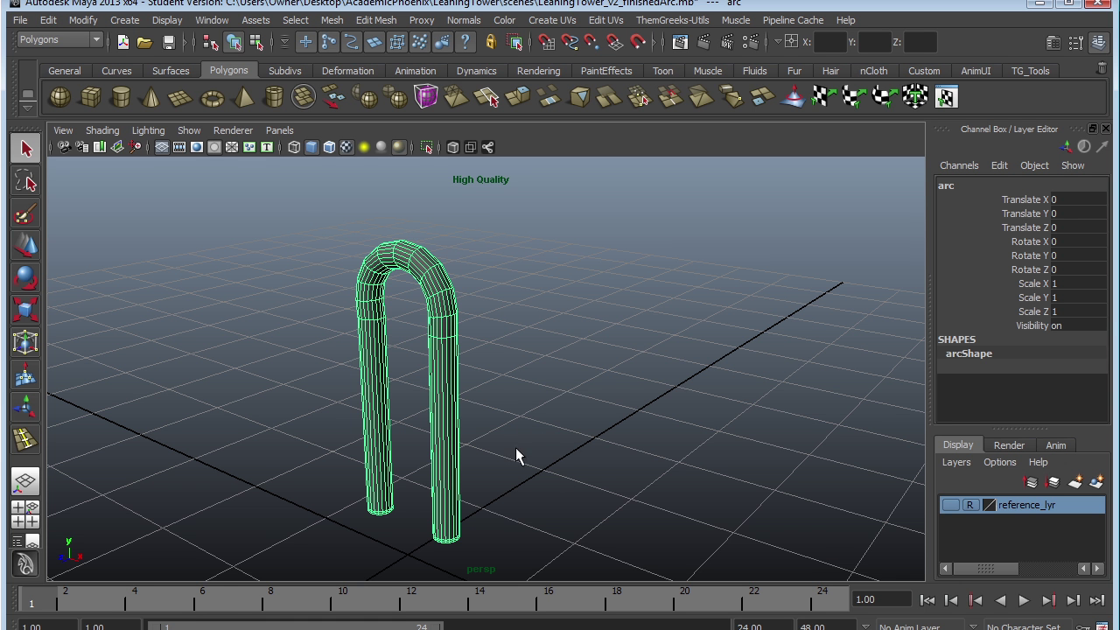
key("w")
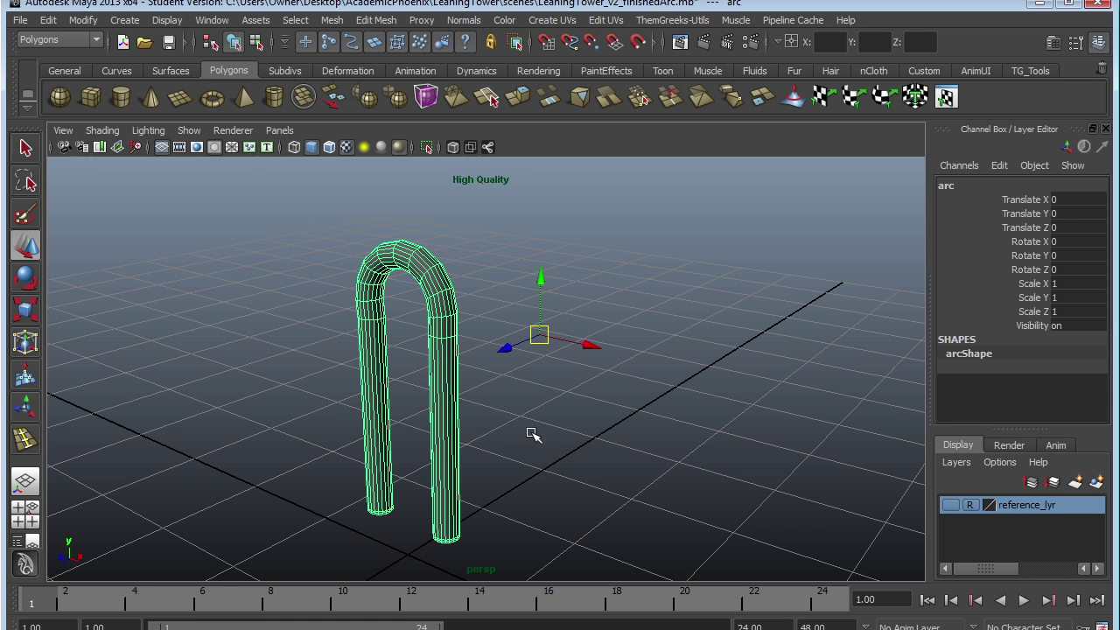
Duplicate the arc as a test, rotate the copy 27.15 degrees in Y so their columns meet, and select its Rotate Y value
key("ctrl+d")
key("e")
left_click_drag(550, 379, 584, 360)
key("ctrl+z")
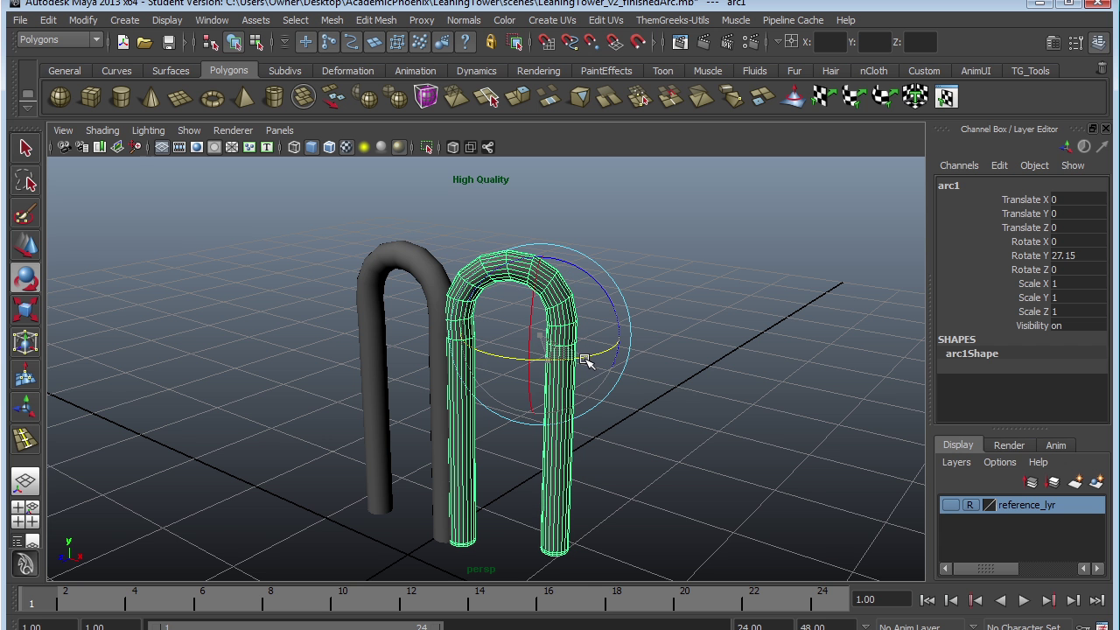
left_click(1076, 255)
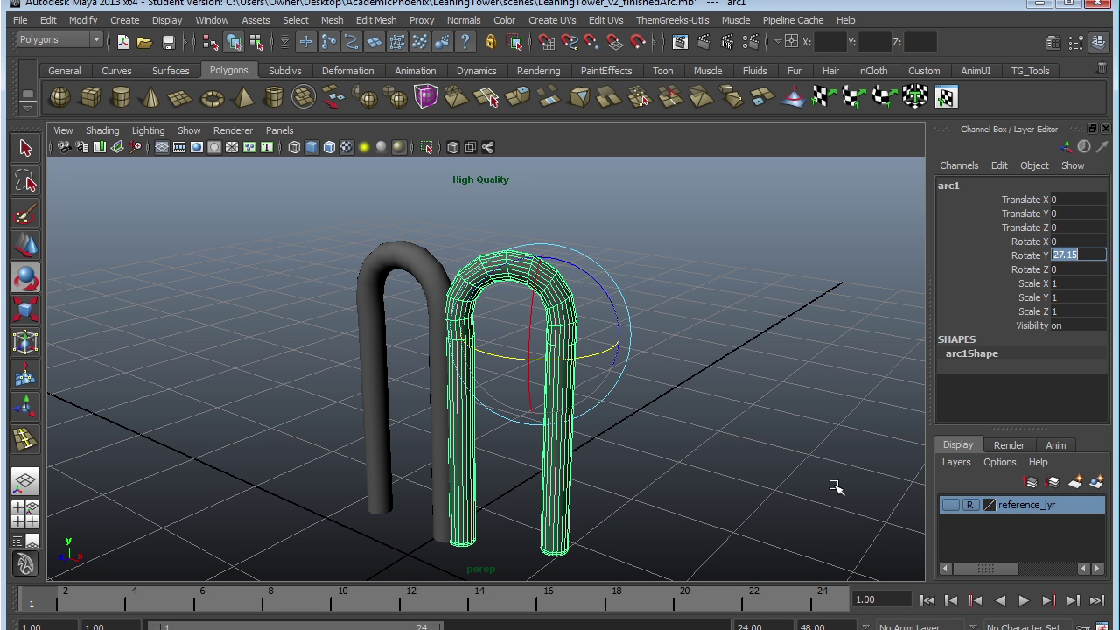
Delete the rotated test copy of the arc
left_click(603, 493)
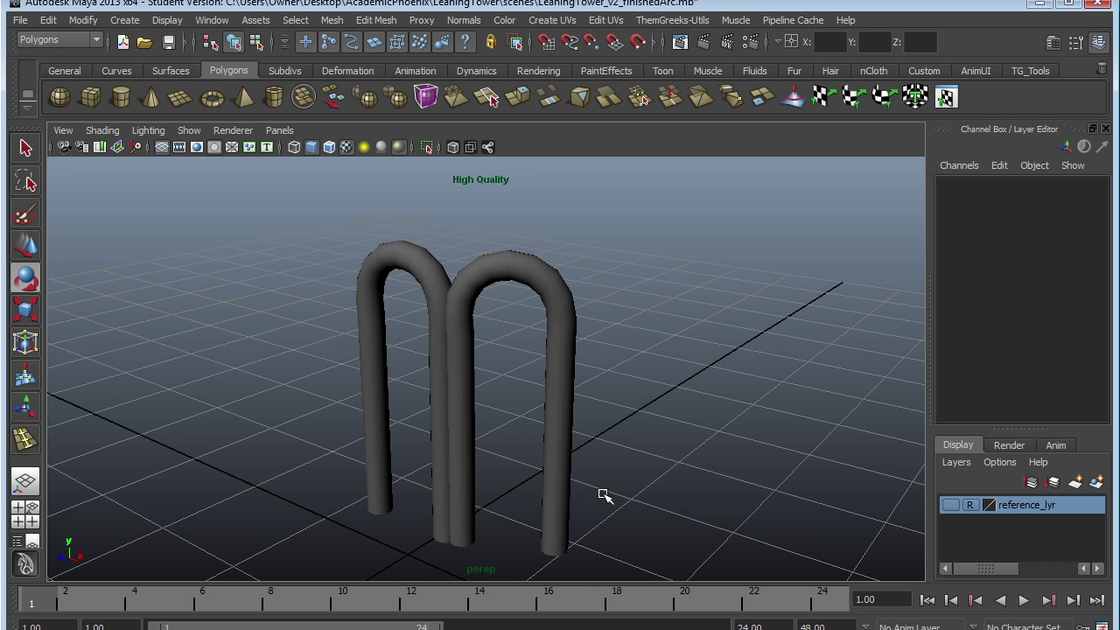
left_click(563, 490)
key("Delete")
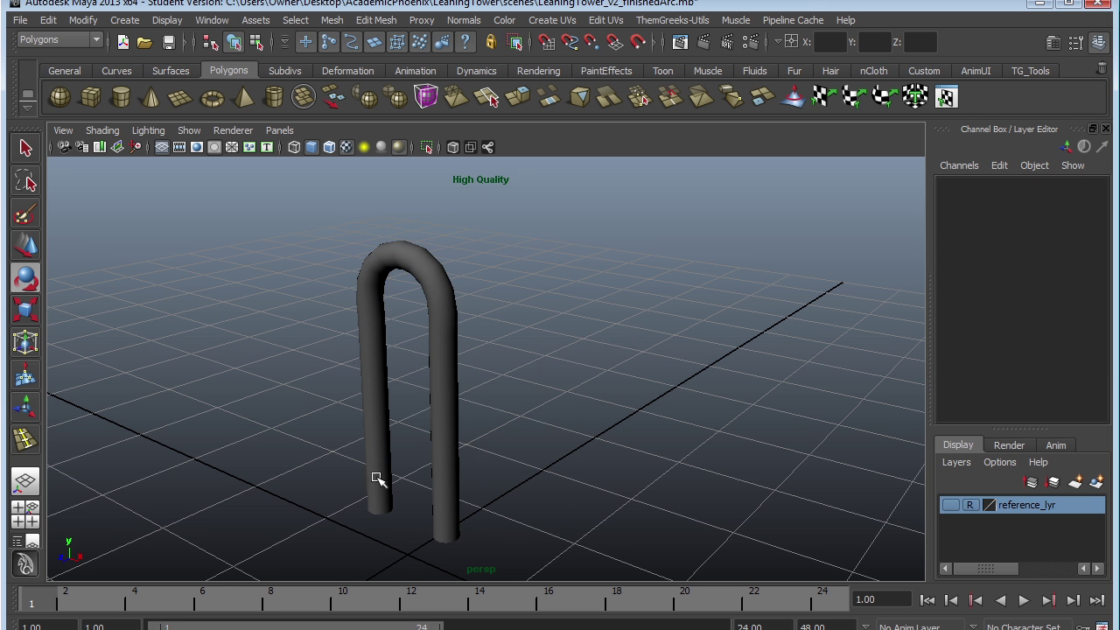
Open the Duplicate Special options for the original arc and reset the settings to their defaults
left_click(453, 442)
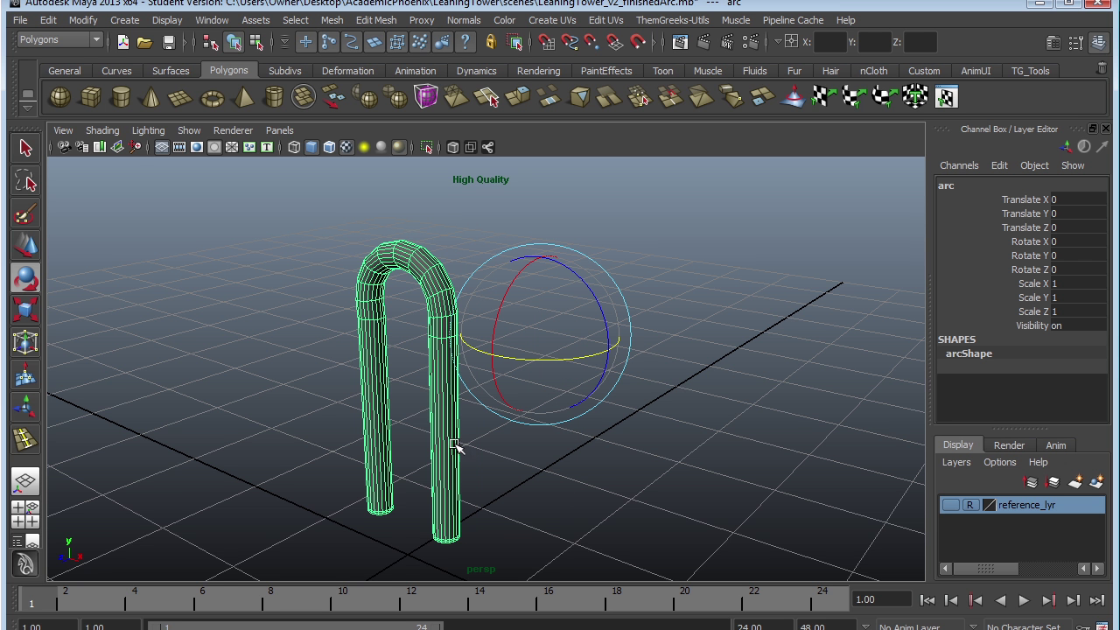
left_click(49, 20)
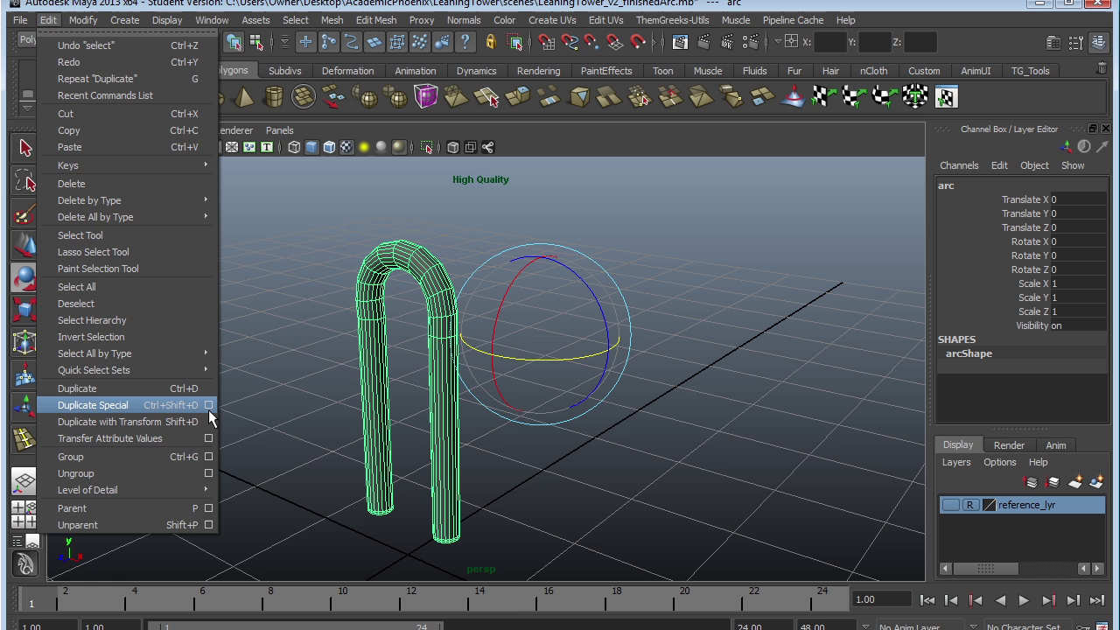
left_click(208, 405)
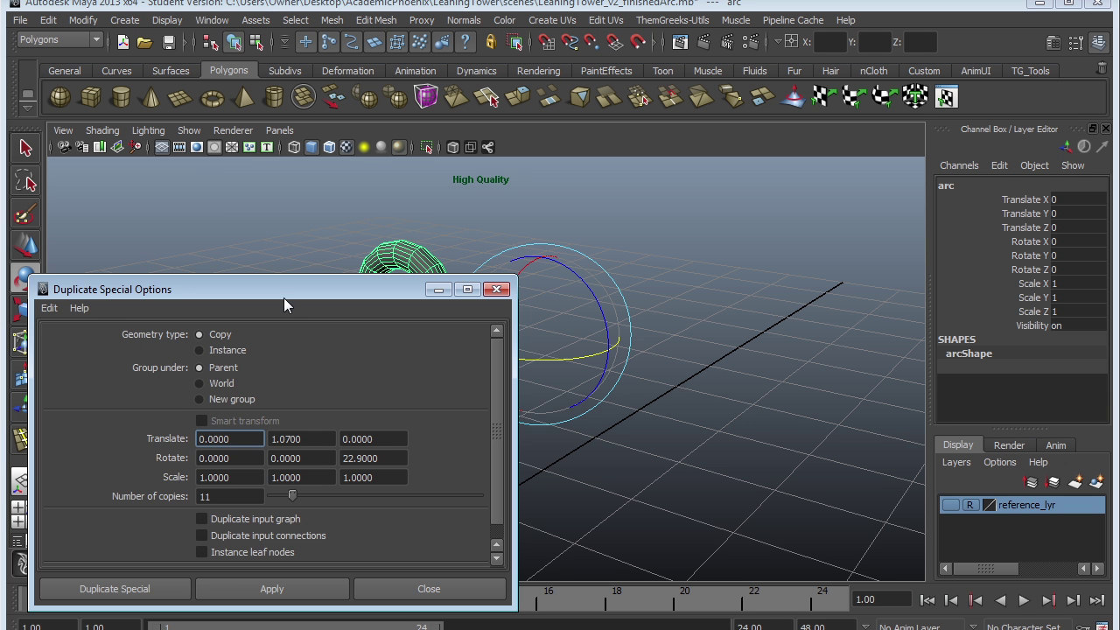
left_click_drag(283, 305, 333, 241)
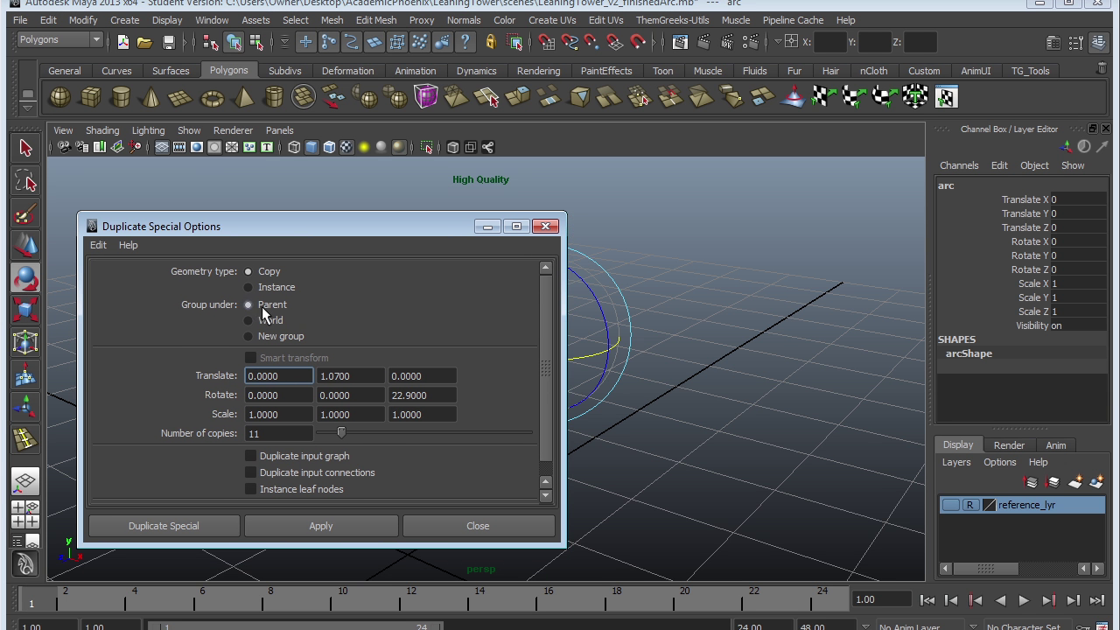
left_click(99, 246)
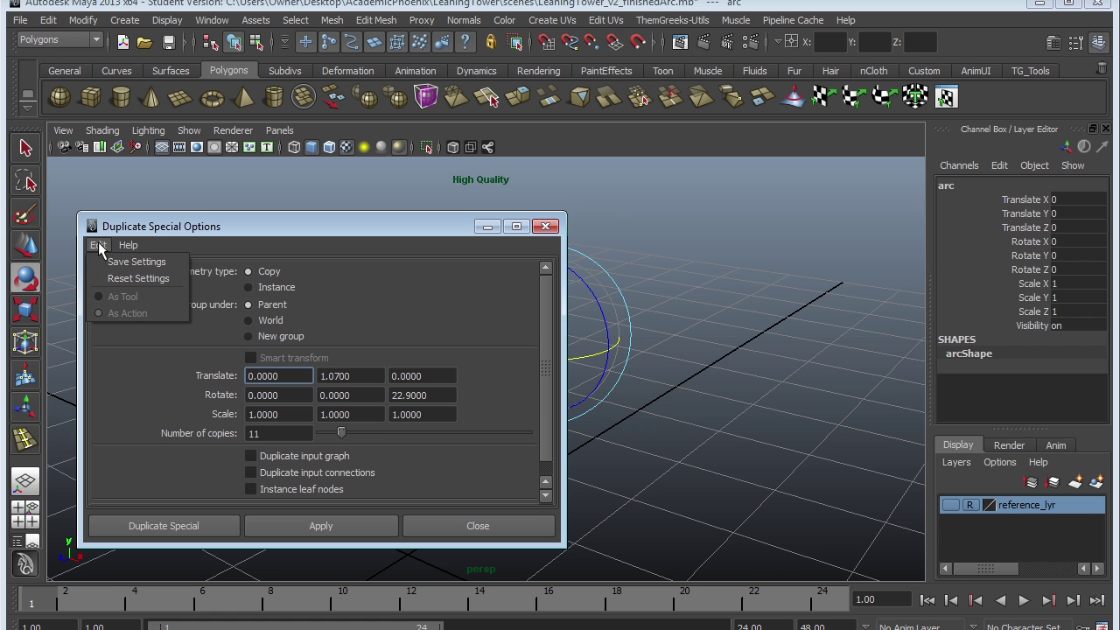
left_click(121, 278)
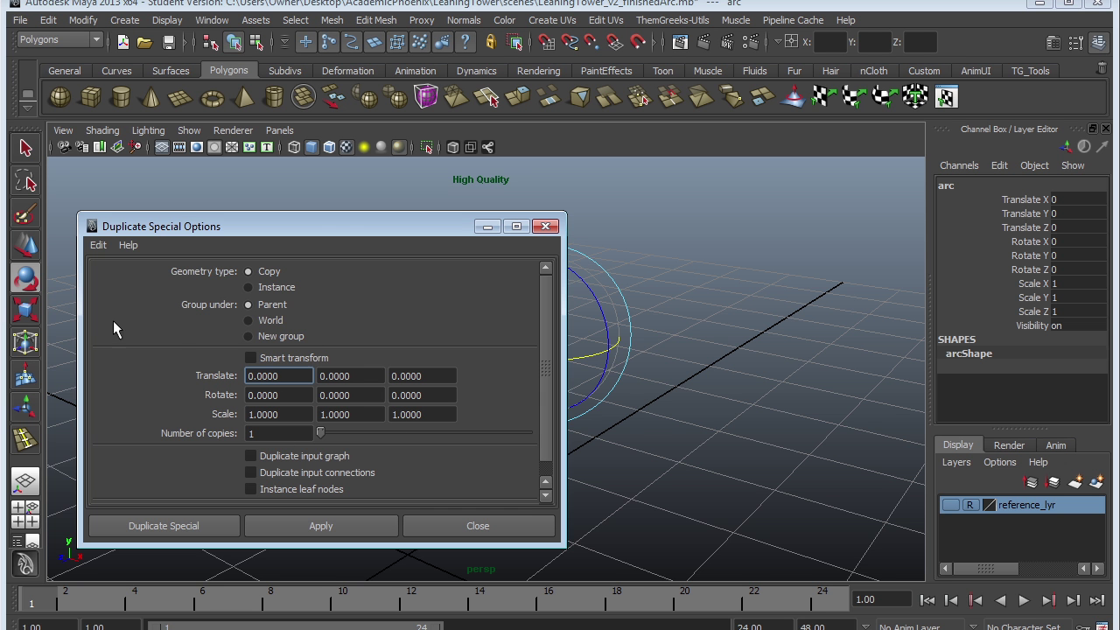
left_click_drag(335, 229, 265, 292)
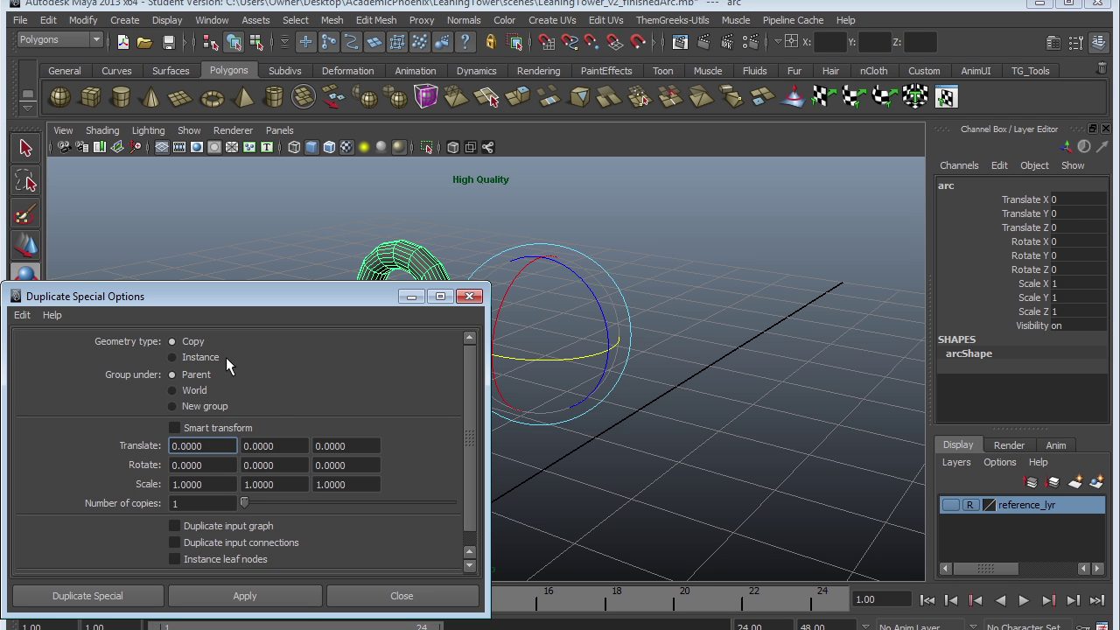
Set the Y rotation per copy to 27.15 in the Duplicate Special options
left_click_drag(224, 446, 157, 444)
left_click_drag(218, 464, 145, 467)
key("Tab")
key("Tab")
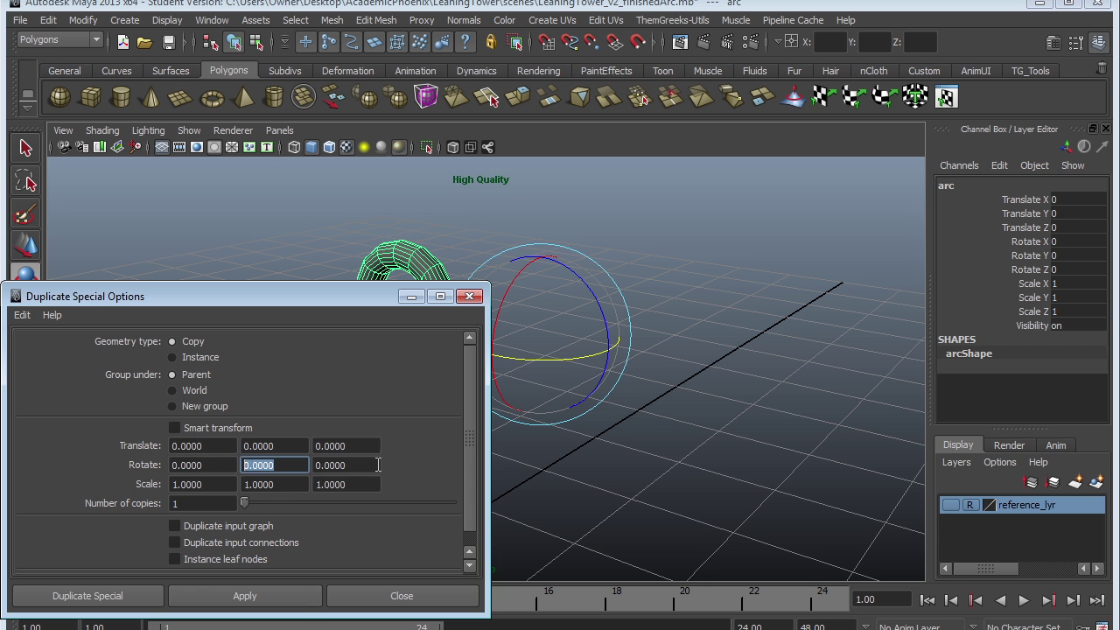
double_click(291, 466)
left_click_drag(229, 469, 170, 466)
left_click_drag(297, 464, 200, 467)
type("27.15")
Set the number of copies to 10 and apply Duplicate Special to build the ring of arcs
double_click(229, 503)
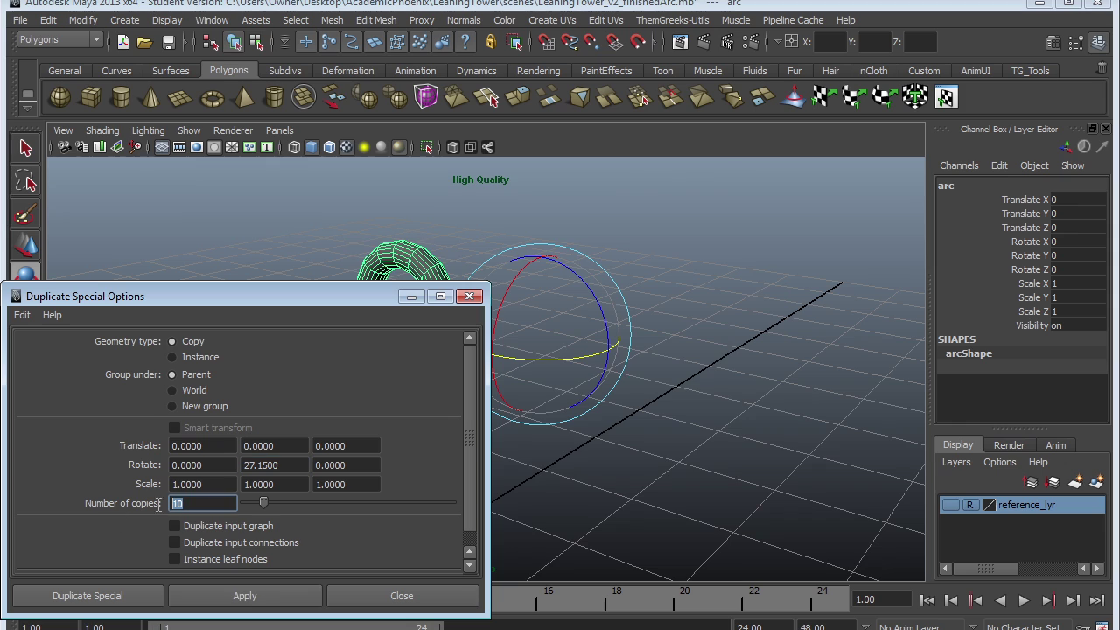
left_click(247, 601)
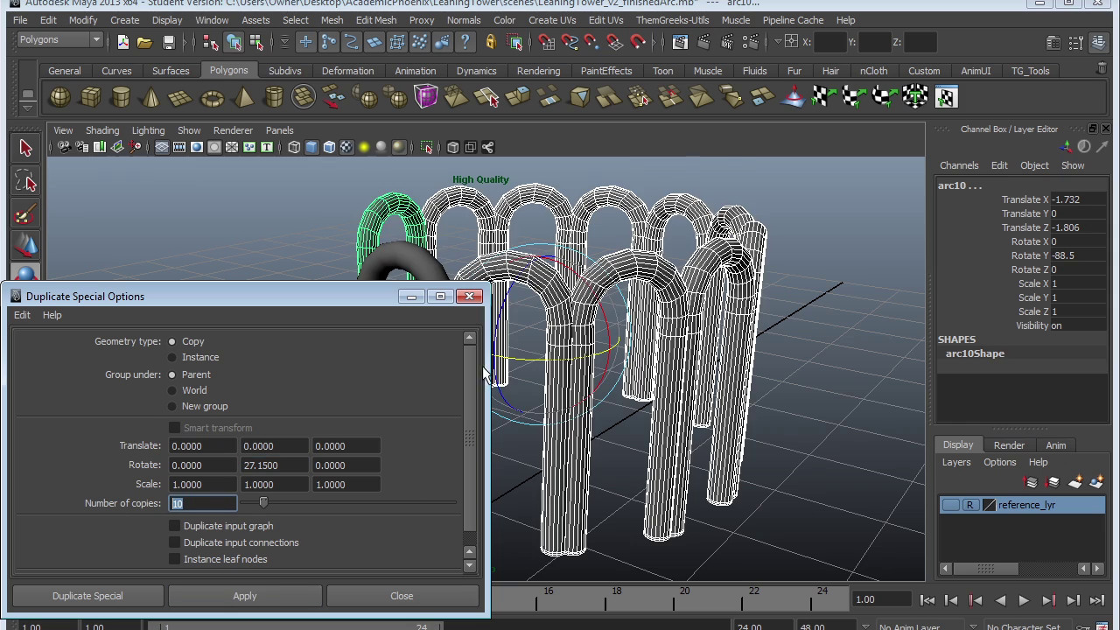
left_click_drag(795, 412, 604, 410, "alt")
right_click_drag(743, 400, 621, 382, "alt")
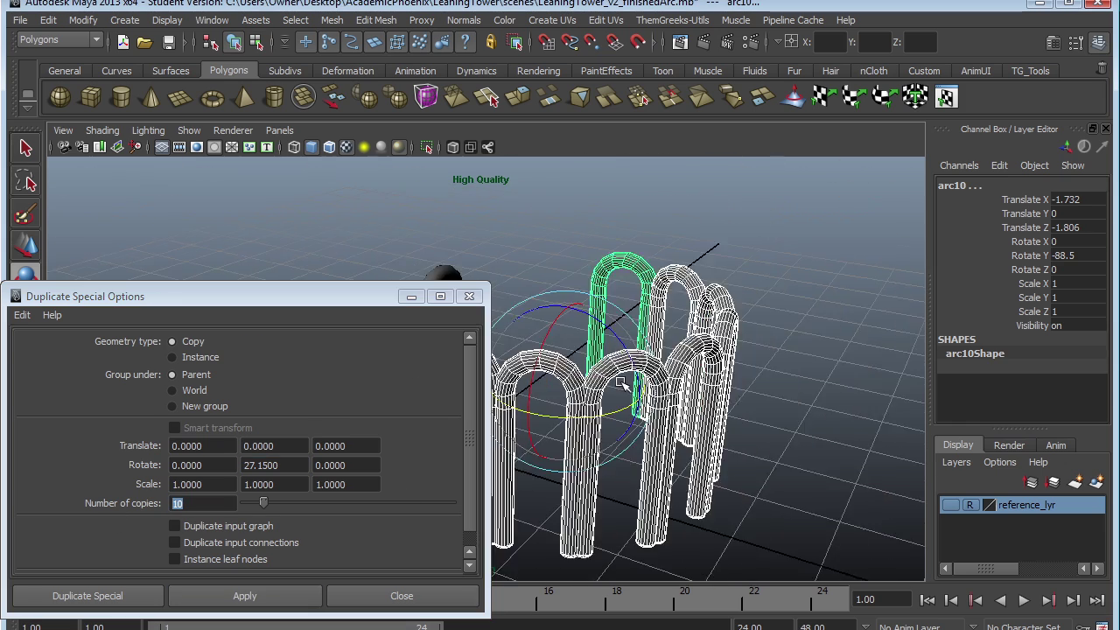
left_click_drag(620, 382, 708, 486, "alt")
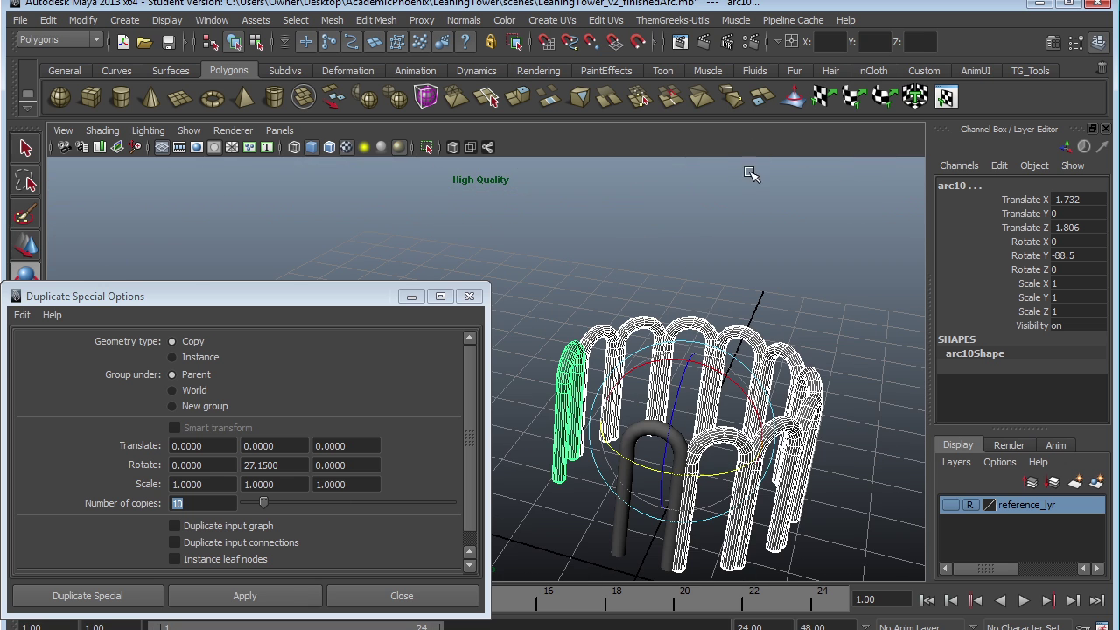
Undo the ring of arcs and apply Duplicate Special with Y rotation 0 and Z rotation 27.15
key("ctrl+z")
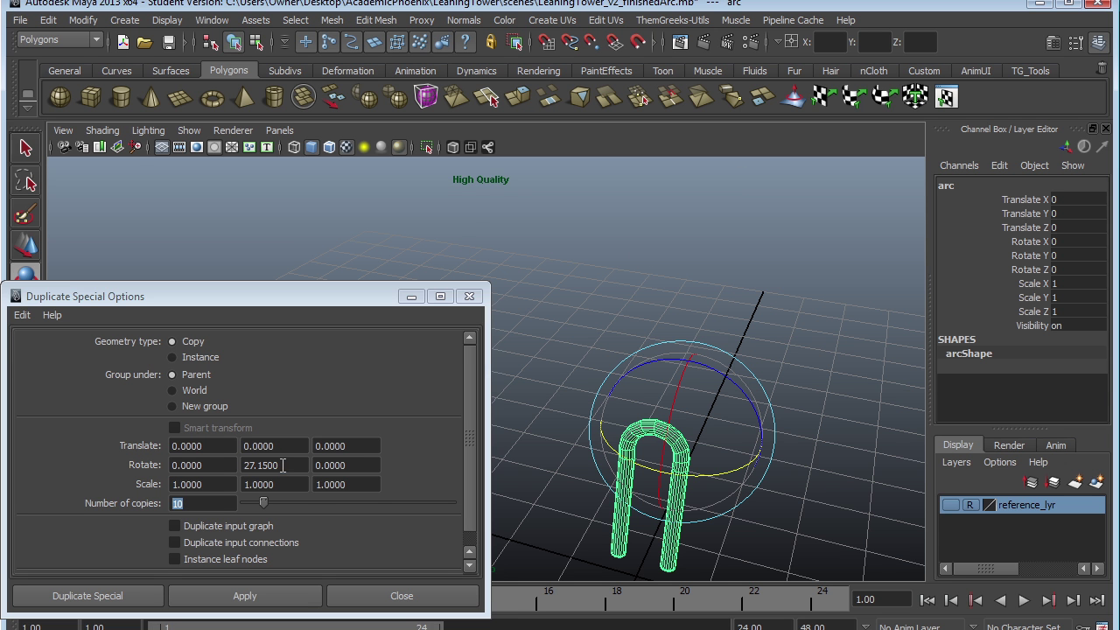
left_click_drag(283, 466, 221, 461)
type("0")
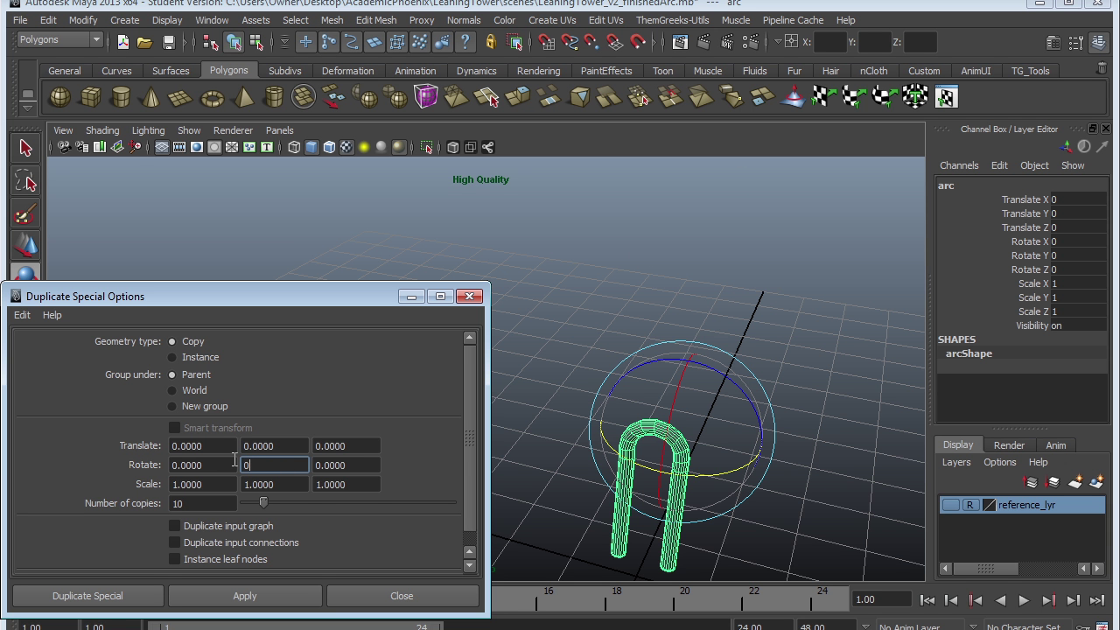
key("Tab")
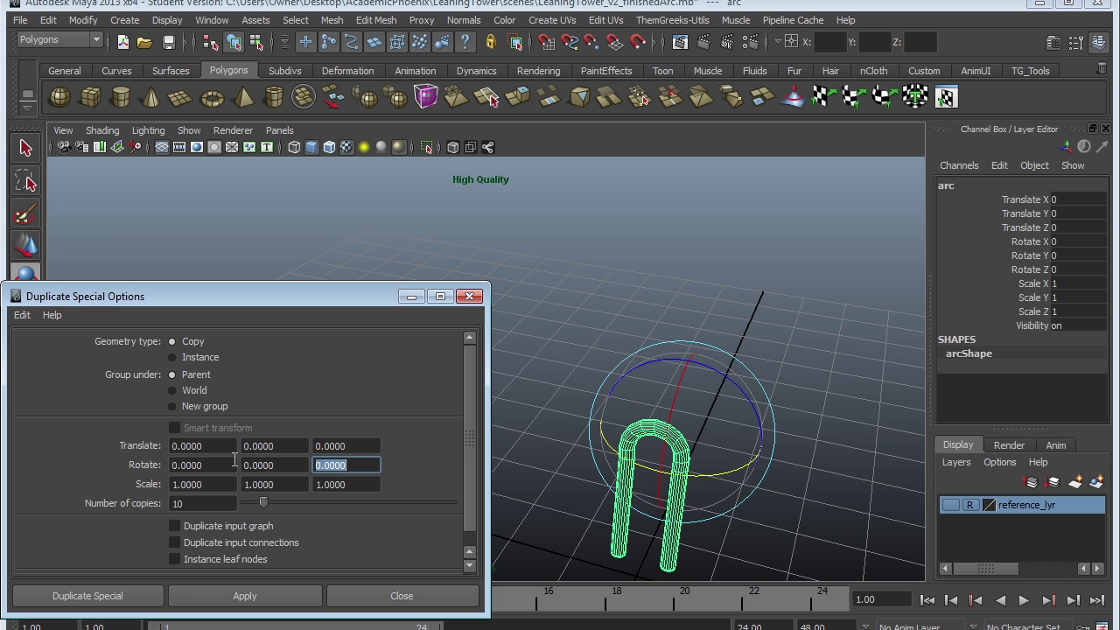
type("27.15")
left_click(288, 597)
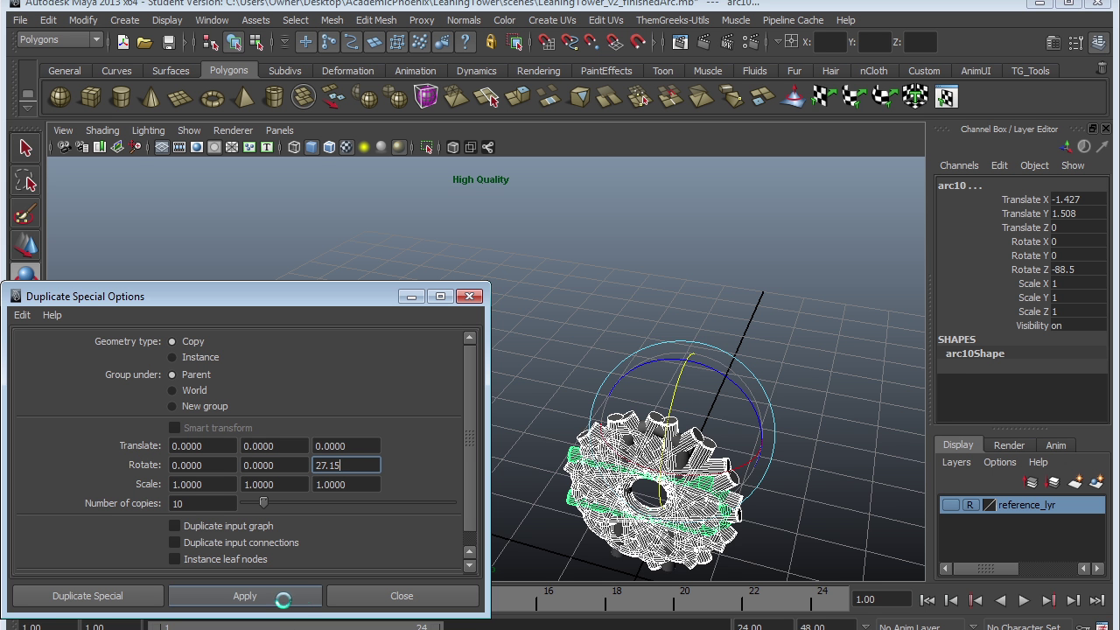
Inspect the copies rotated about the Z axis and undo that duplication
left_click_drag(797, 338, 820, 300, "alt")
key("q")
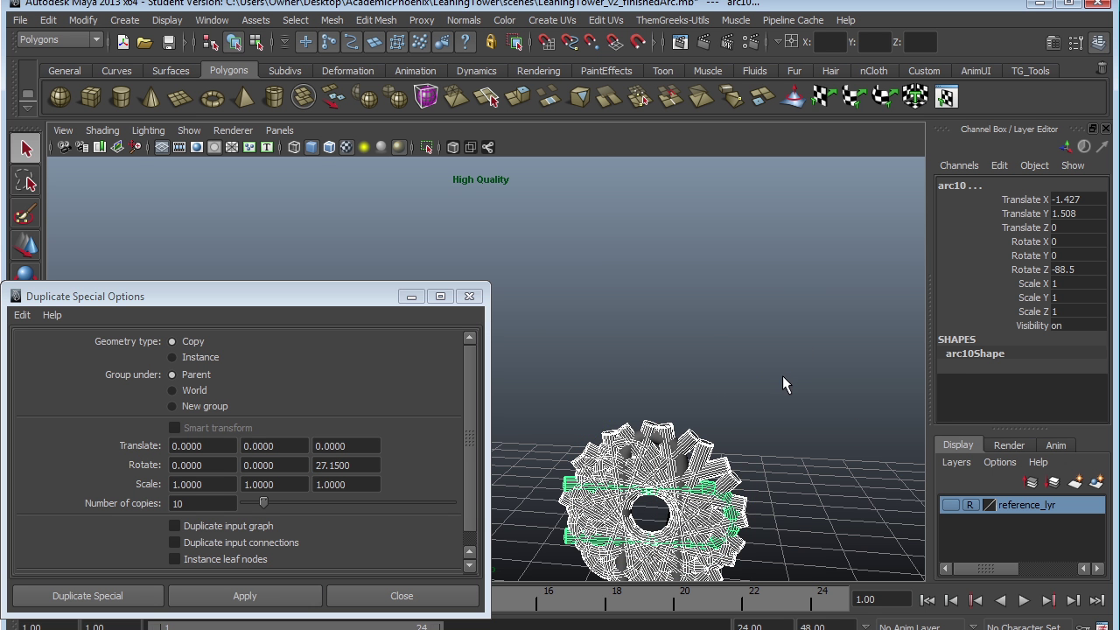
middle_click_drag(696, 347, 668, 257, "alt")
right_click_drag(762, 348, 881, 463, "alt")
middle_click_drag(881, 463, 884, 374, "alt")
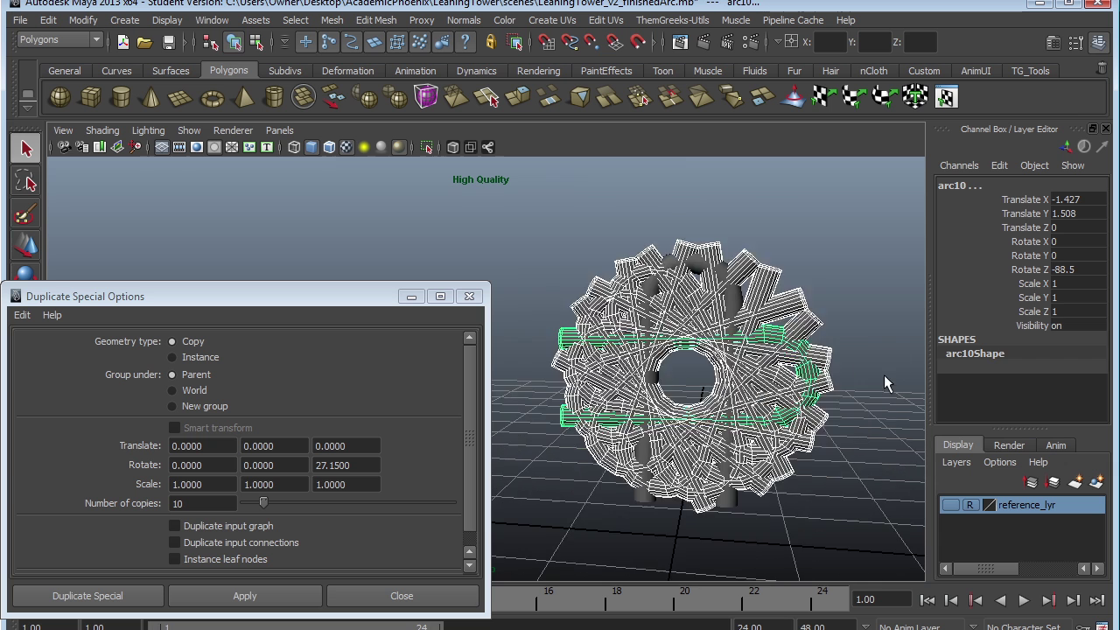
left_click(883, 374)
mouse_move(713, 531)
left_mouse_down("alt")
mouse_move(753, 518)
mouse_move(791, 415)
mouse_move(822, 469)
mouse_move(805, 481)
mouse_move(662, 478)
mouse_move(837, 490)
mouse_move(839, 511)
left_mouse_up("alt")
key("ctrl+z")
key("ctrl+z")
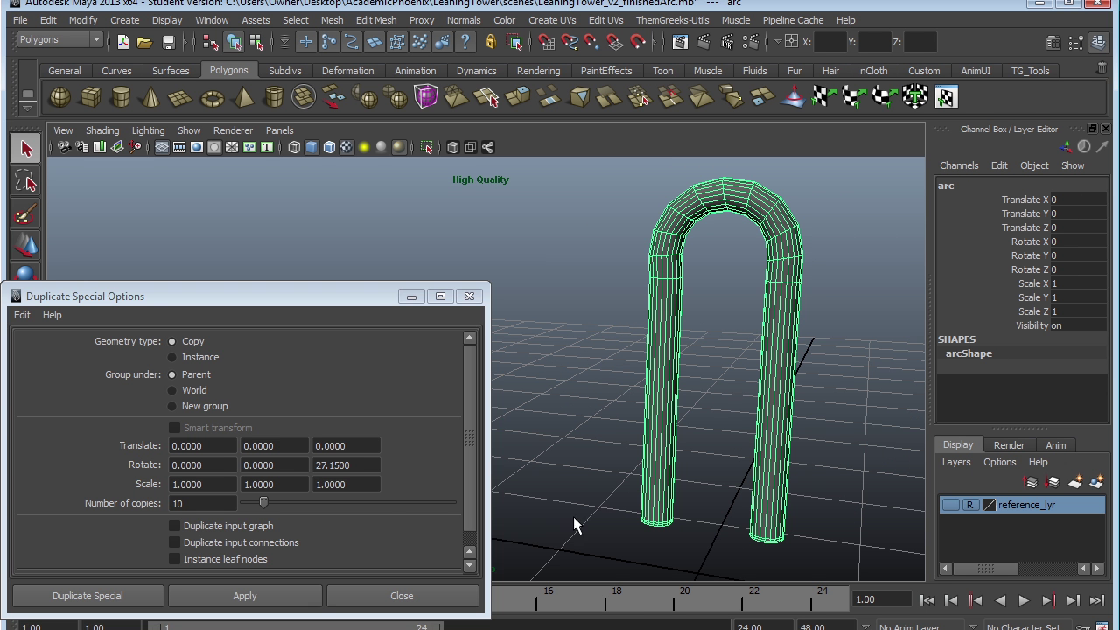
Set the Z rotation to 0 and the X rotation to 27.15 and apply Duplicate Special to the arc
left_click(372, 464)
type("0")
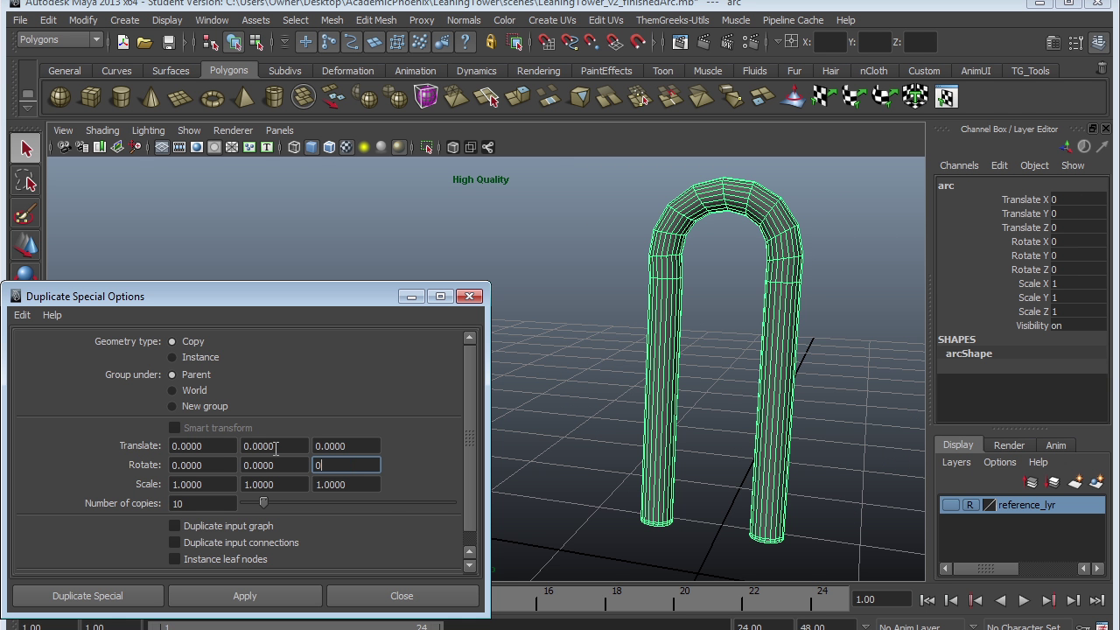
left_click(223, 469)
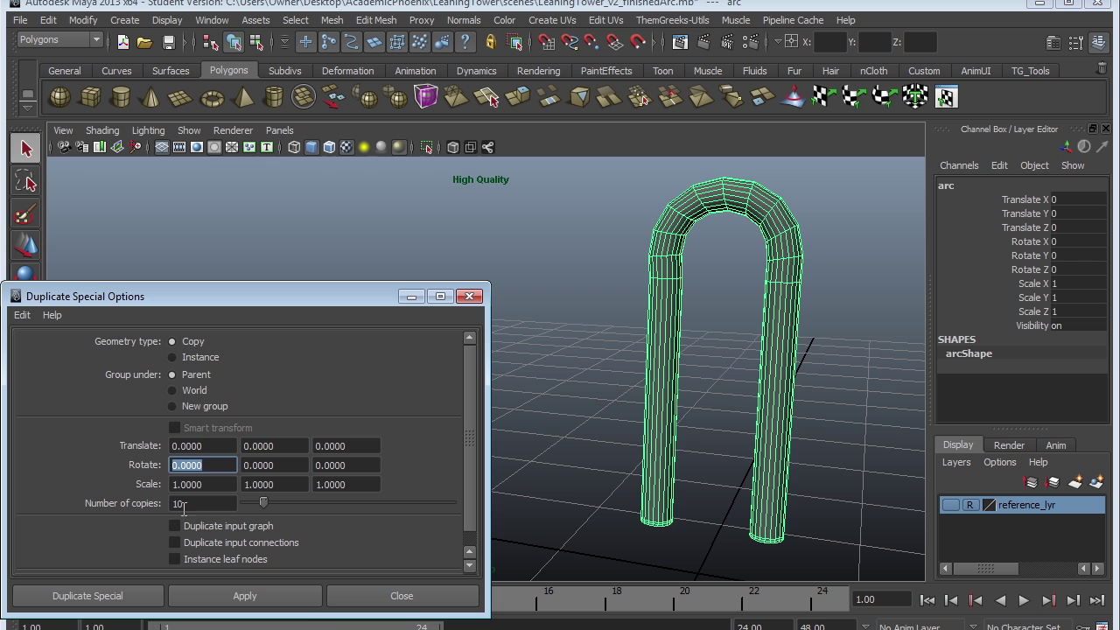
type("27.15")
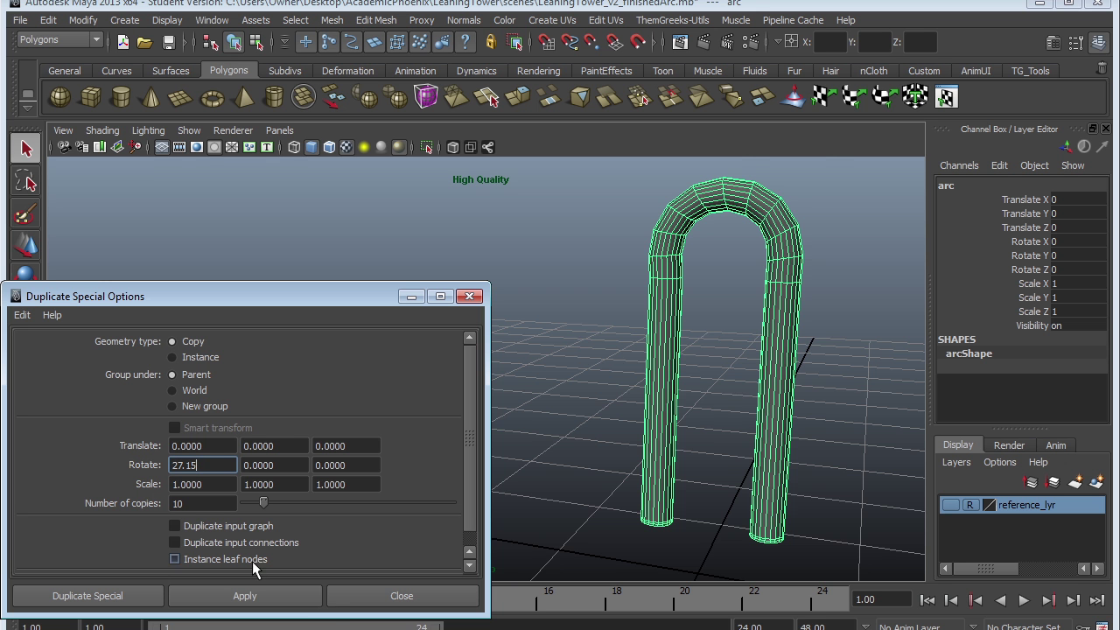
left_click(320, 599)
Inspect the copies rotated about the X axis from several angles and undo that duplication
right_click_drag(798, 376, 682, 376, "alt")
left_click_drag(683, 376, 595, 395, "alt")
left_click(706, 441)
left_click_drag(707, 445, 726, 362, "alt")
middle_click_drag(725, 362, 792, 432, "alt")
left_click_drag(792, 432, 755, 403, "alt")
middle_click_drag(755, 402, 668, 387, "alt")
left_click_drag(667, 386, 724, 432, "alt")
key("ctrl+z")
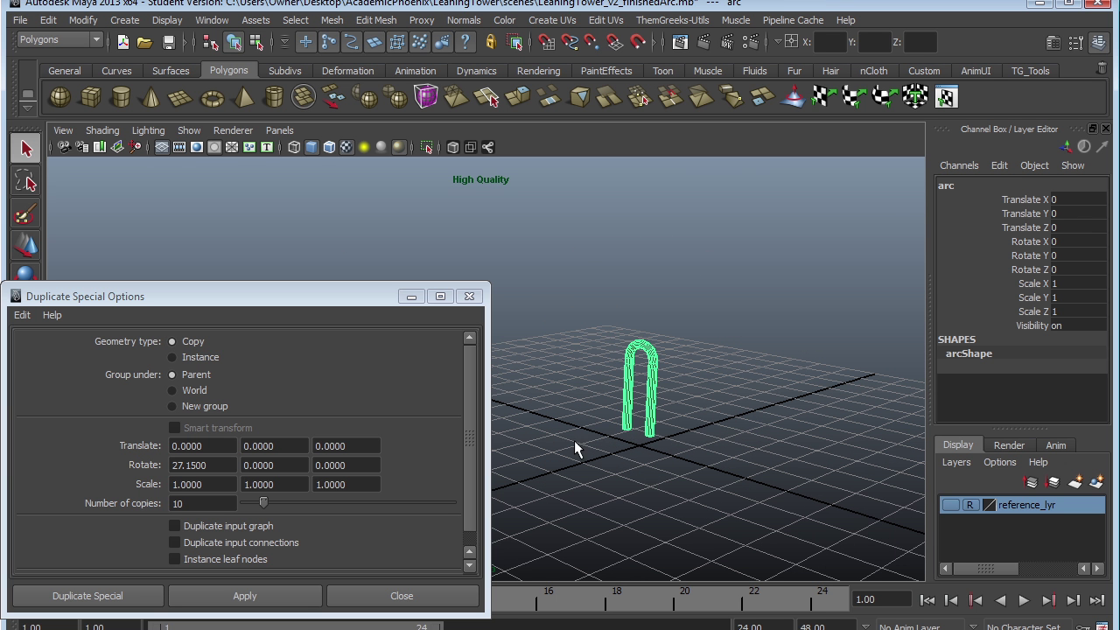
Try Duplicate Special with a Y translation of 2.3 per copy, inspect the copies and undo them
left_click(279, 450)
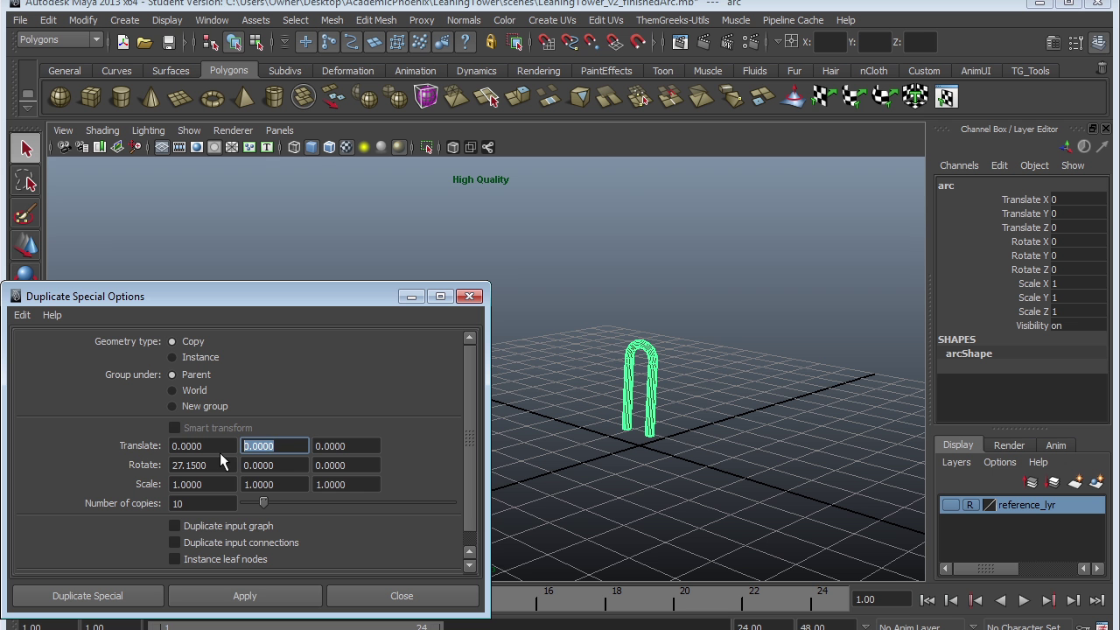
type("2.3")
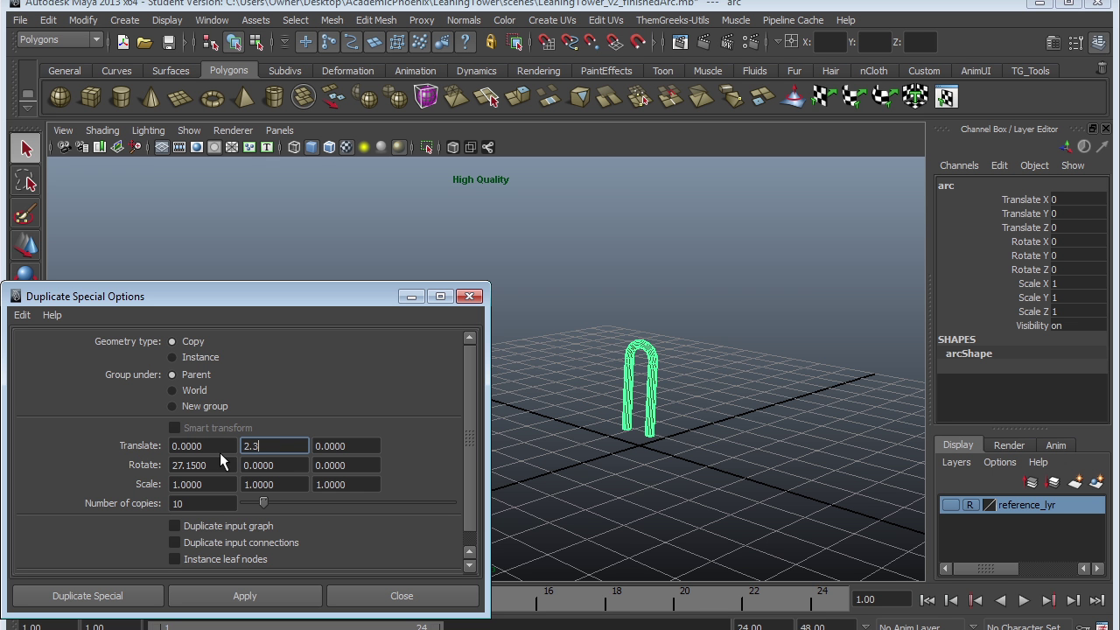
left_click(256, 603)
left_click_drag(735, 446, 662, 421, "alt")
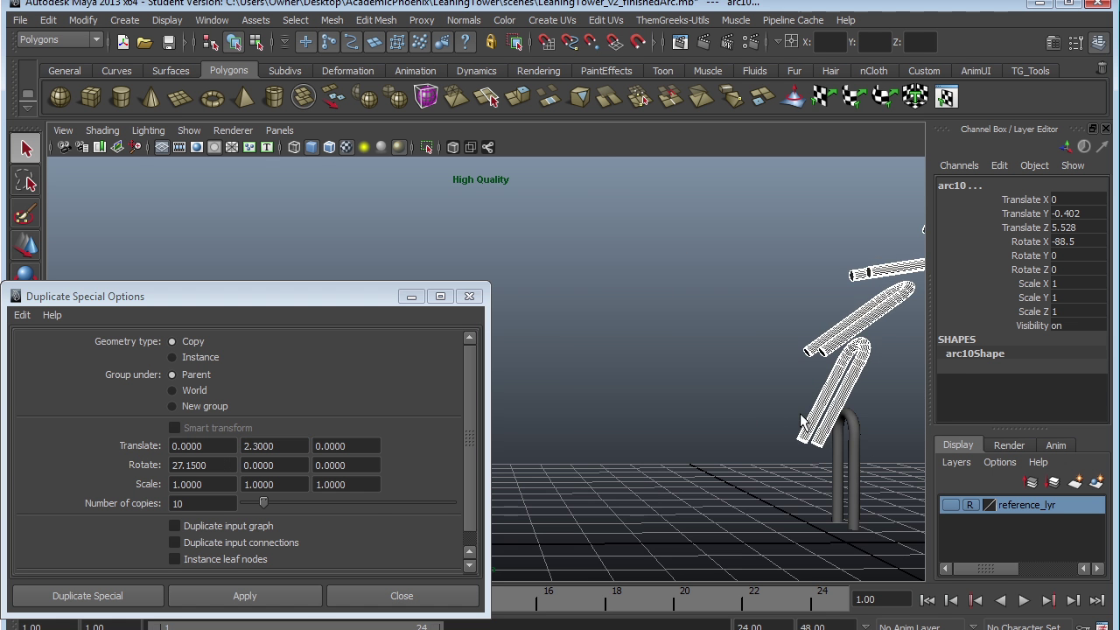
right_click_drag(799, 413, 713, 424, "alt")
middle_click_drag(713, 424, 622, 432, "alt")
key("ctrl+z")
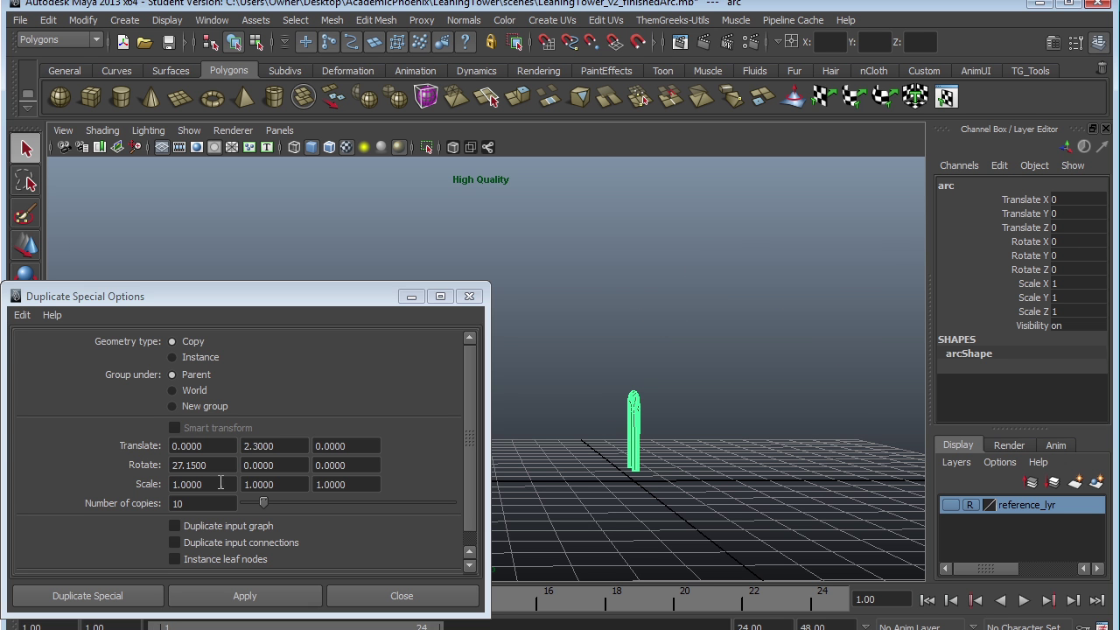
Set the X rotation to 0 and the Y rotation to 27.15 and apply Duplicate Special to the arc
left_click_drag(221, 466, 125, 473)
type("0")
key("Tab")
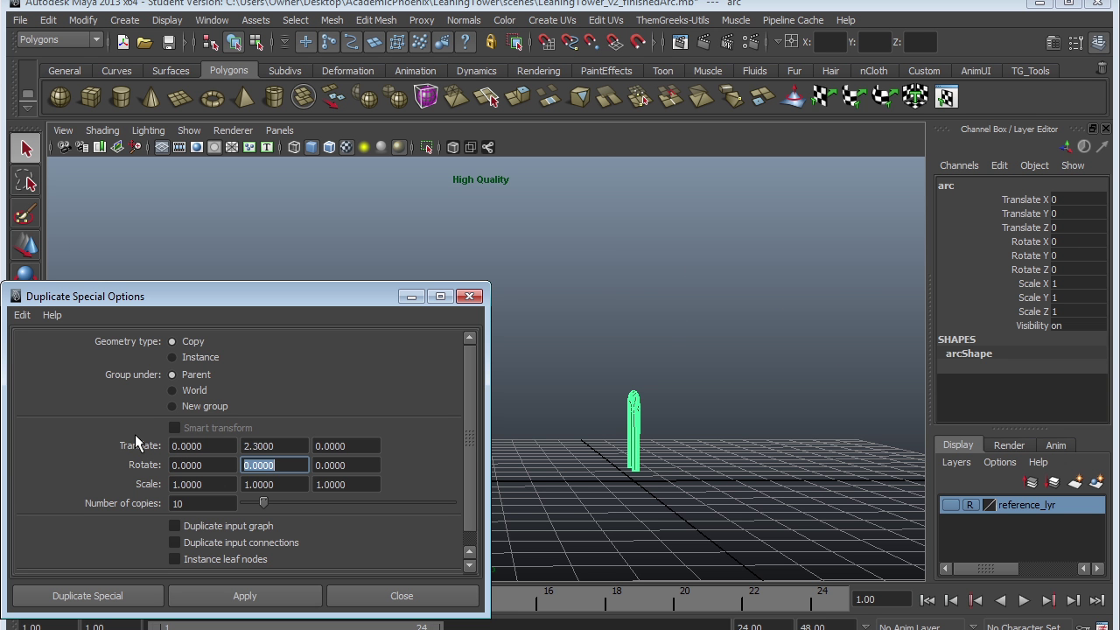
type("27.15")
left_click(244, 595)
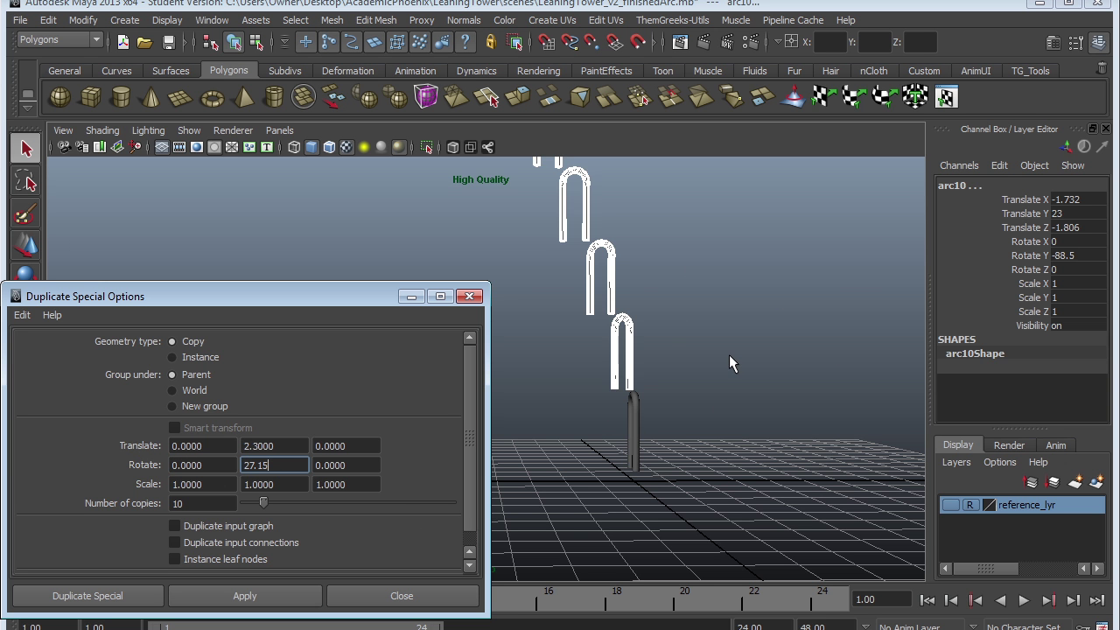
Inspect the rising spiral of arcs and undo that duplication
middle_click_drag(729, 354, 758, 409, "alt")
left_click_drag(757, 408, 687, 408, "alt")
left_click(767, 409)
left_click_drag(766, 409, 703, 424, "alt")
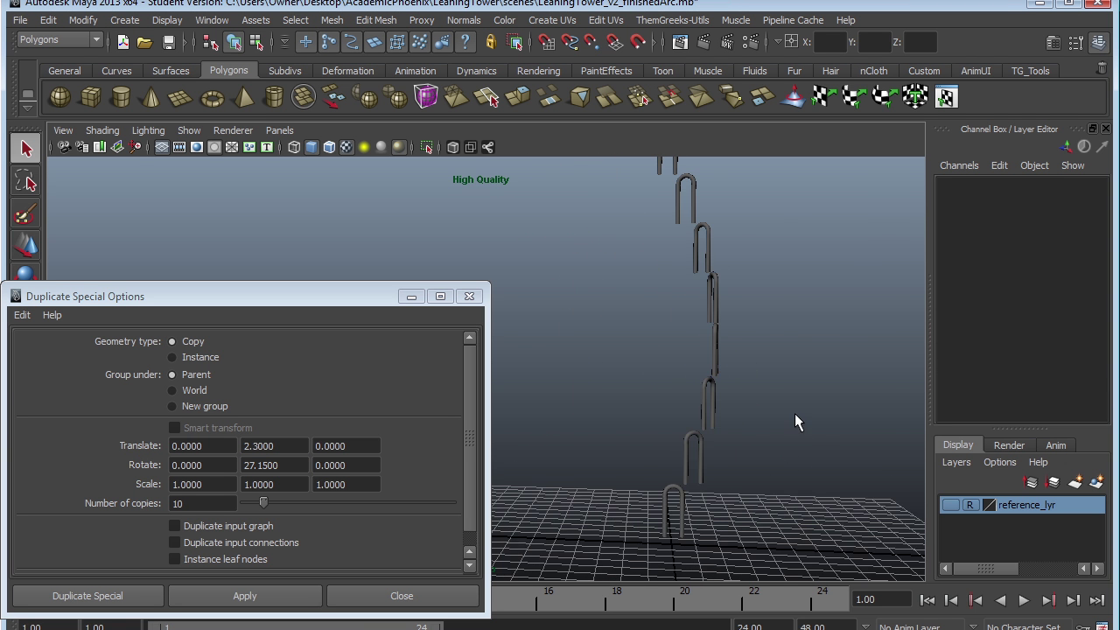
left_click_drag(794, 415, 739, 429, "alt")
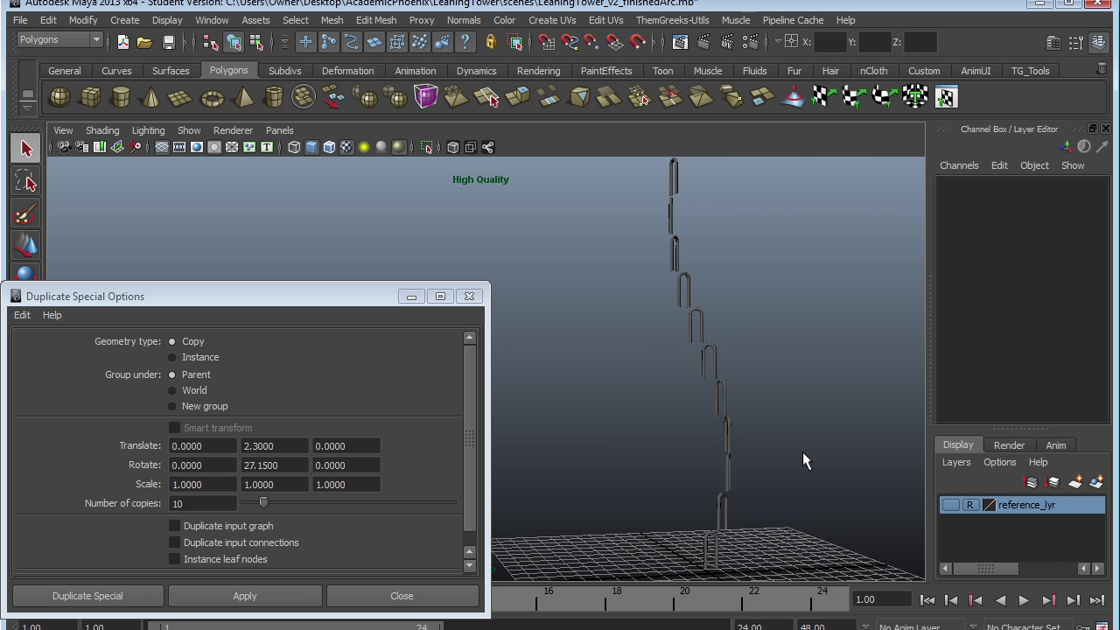
key("ctrl+z")
Set the Y translation per copy back to 0 in the Duplicate Special options
left_click_drag(745, 478, 821, 496, "alt")
left_click_drag(282, 445, 209, 446)
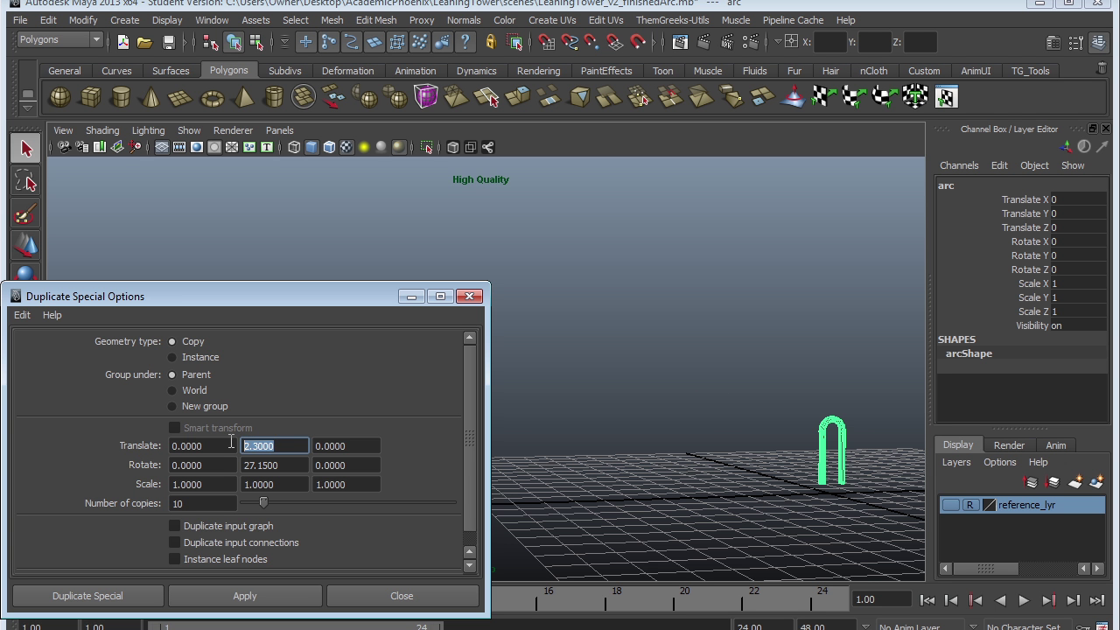
left_click_drag(299, 465, 231, 464)
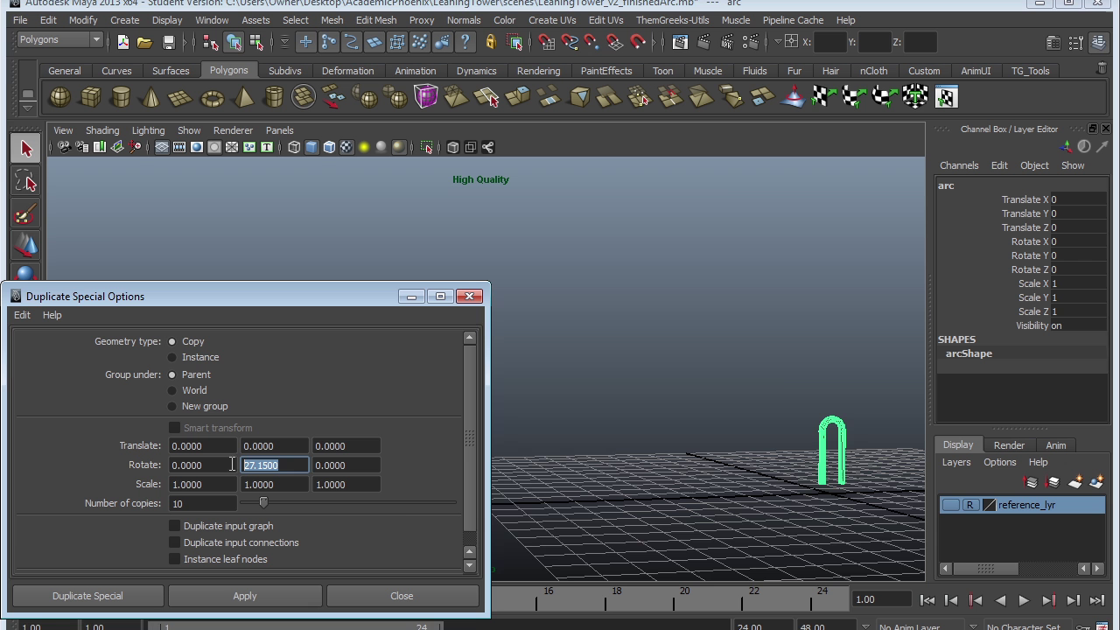
Apply Duplicate Special to the arc with 10 copies at a Y rotation of 27.15, check the ring and undo it
middle_click_drag(781, 462, 607, 404, "alt")
right_click_drag(723, 453, 840, 511, "alt")
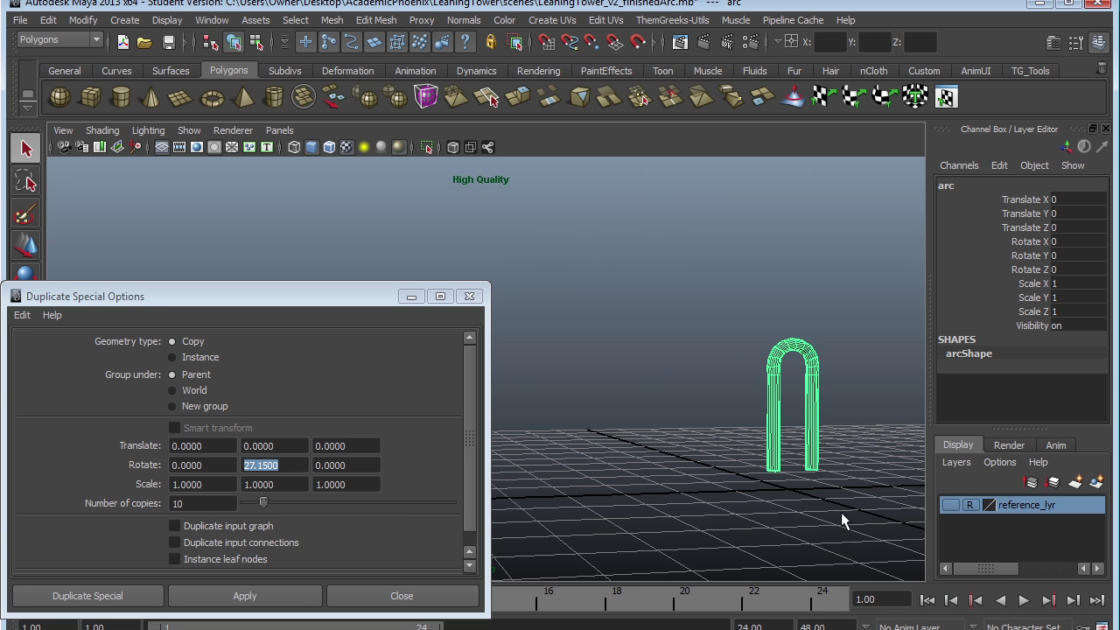
middle_click_drag(840, 511, 723, 488, "alt")
right_click_drag(809, 490, 846, 511, "alt")
middle_click_drag(847, 511, 781, 489, "alt")
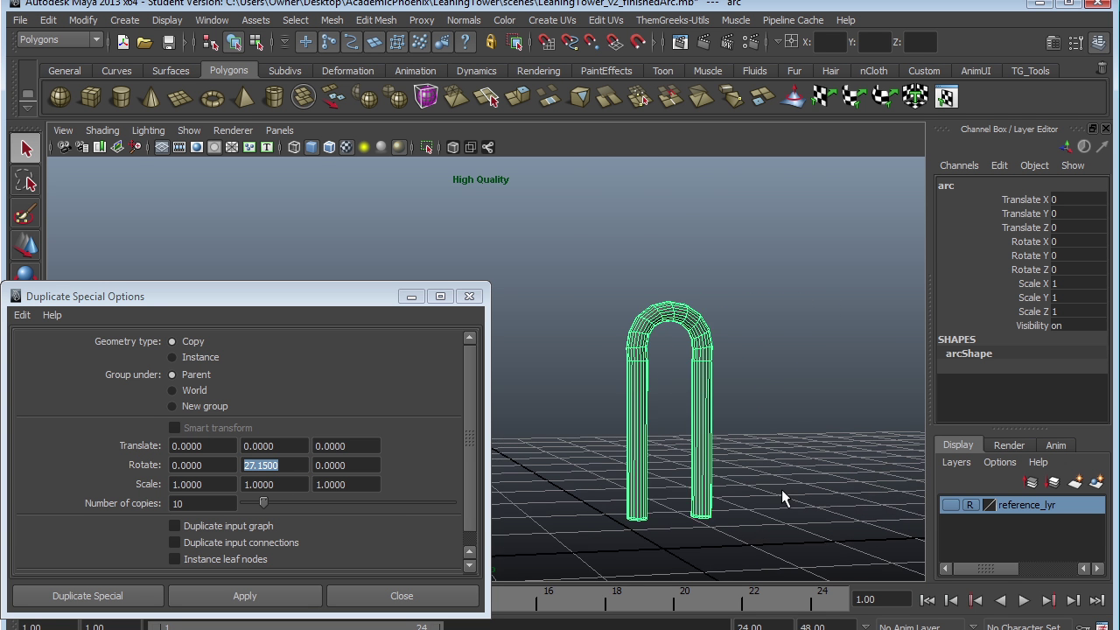
left_click_drag(781, 489, 701, 487, "alt")
middle_click_drag(700, 488, 820, 439, "alt")
mouse_move(820, 438)
left_mouse_down("alt")
mouse_move(849, 455)
mouse_move(809, 454)
left_mouse_up("alt")
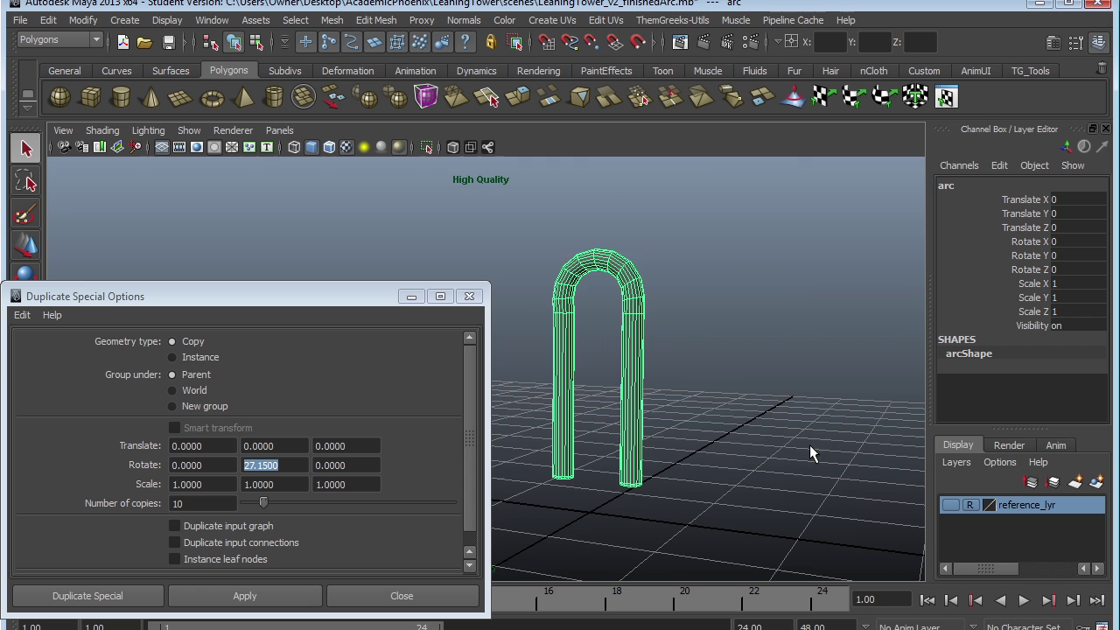
left_click(245, 595)
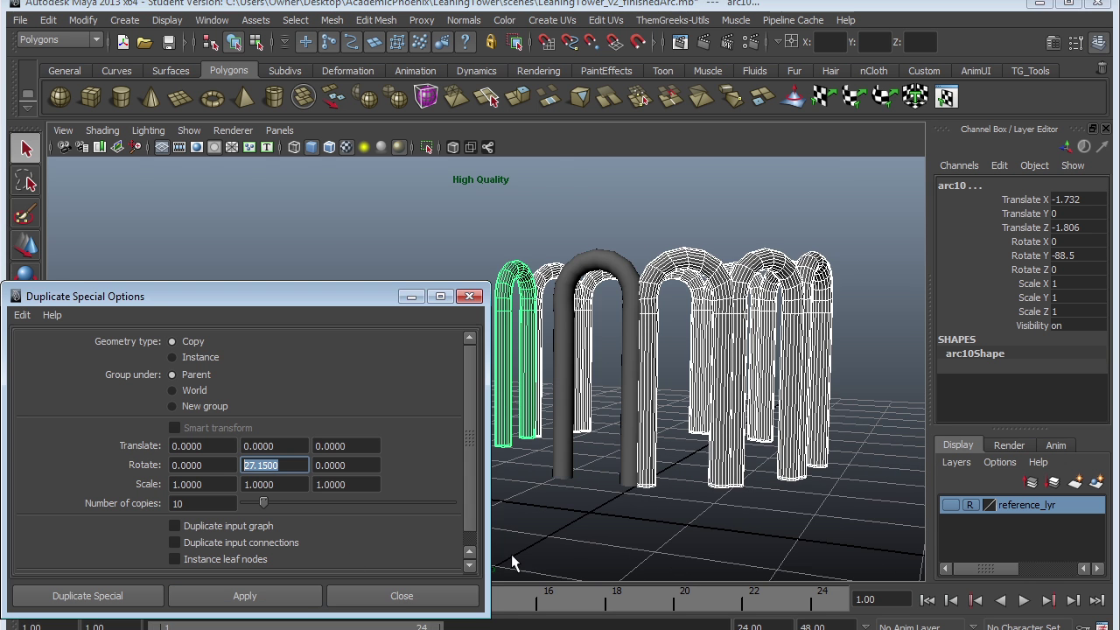
left_click_drag(696, 418, 820, 288, "alt")
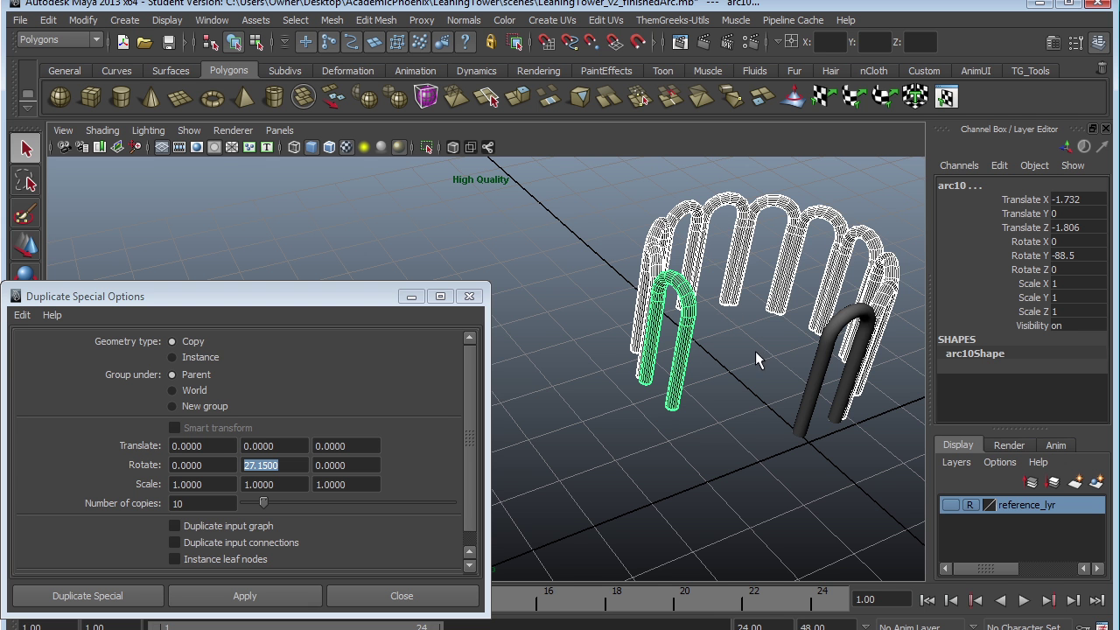
key("ctrl+z")
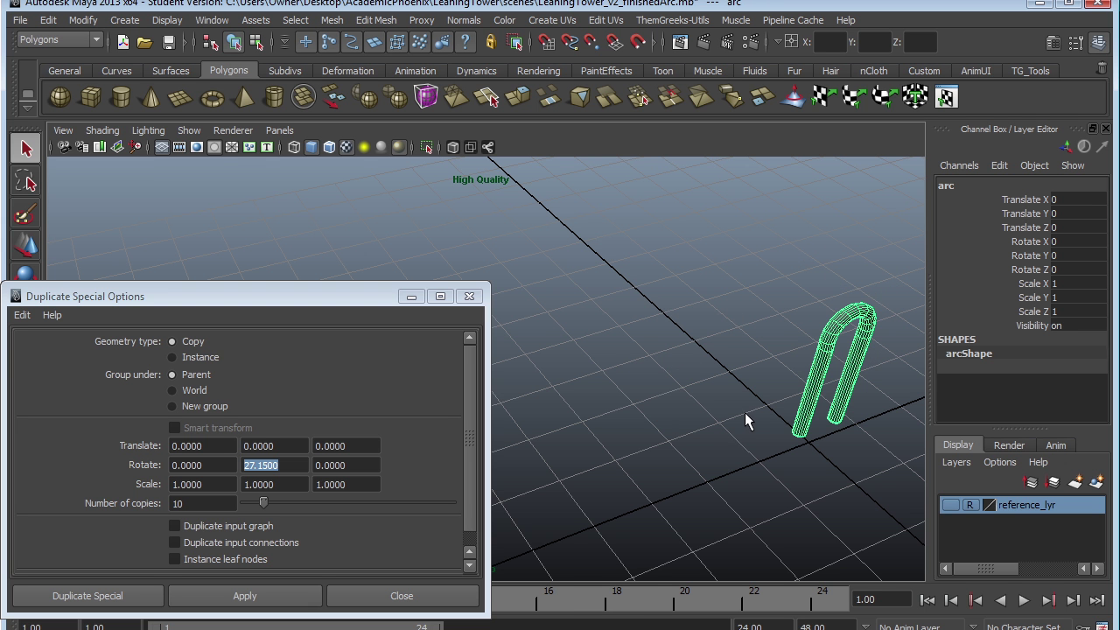
Set the number of copies to 12, apply Duplicate Special to the arc and check the closed ring
left_click(222, 504)
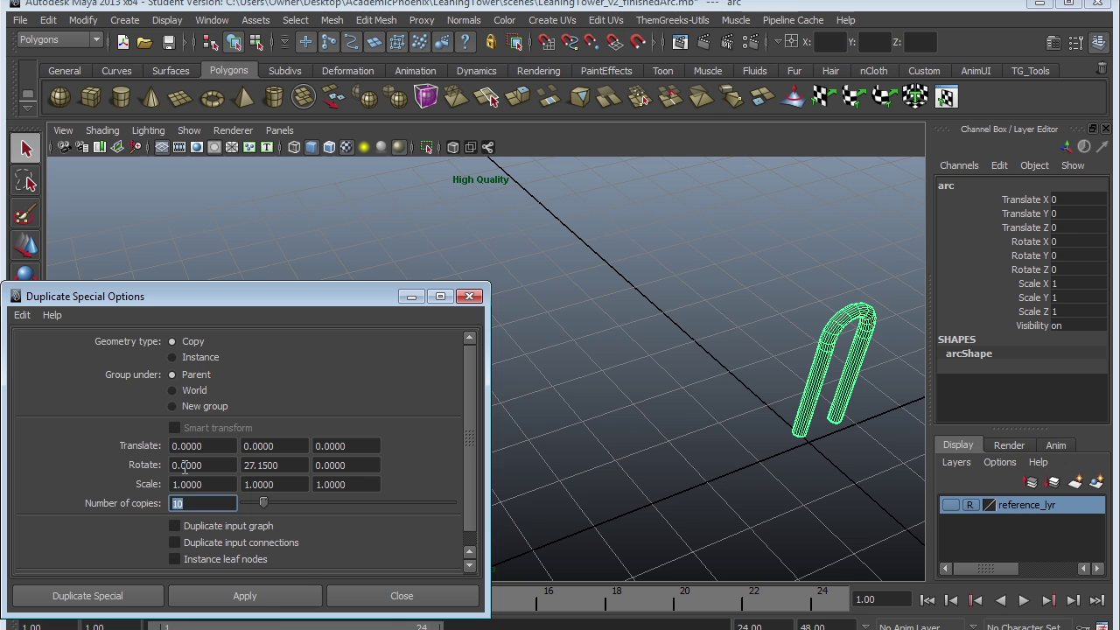
left_click(279, 600)
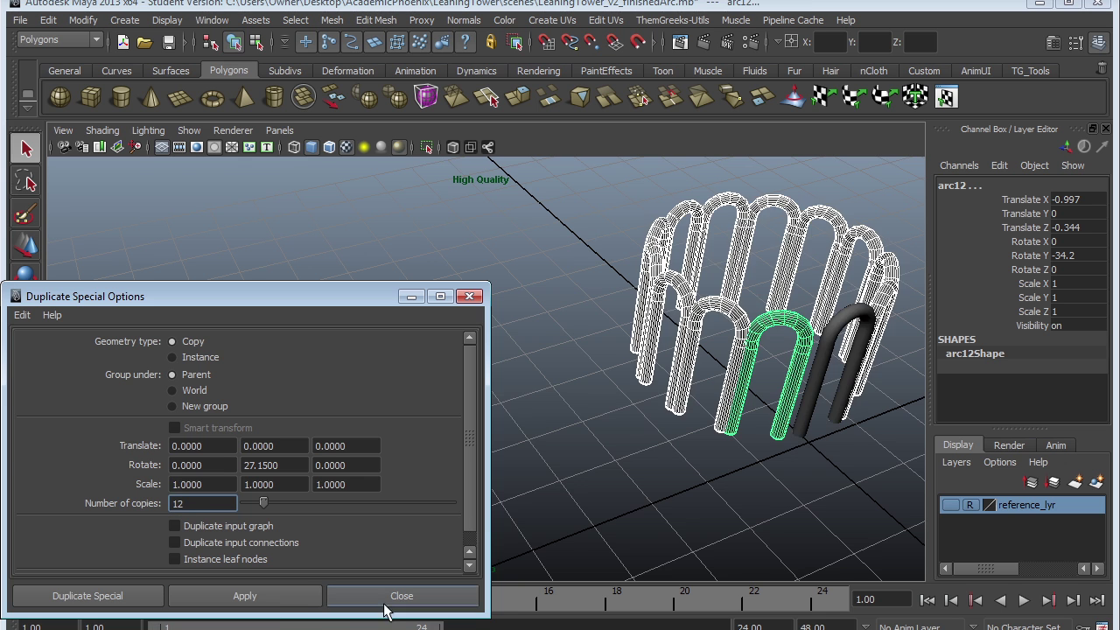
left_click_drag(735, 419, 855, 452, "alt")
left_click_drag(787, 492, 810, 493, "alt")
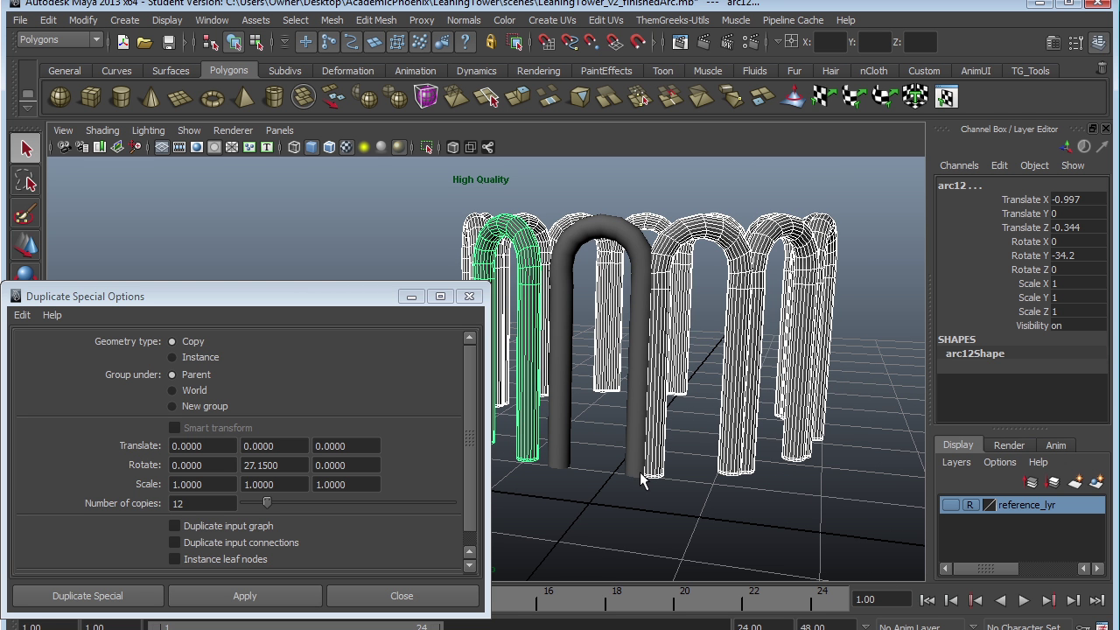
Undo the ring, reapply Duplicate Special with a Y rotation of 28 and close the options
key("ctrl+z")
left_click(284, 464)
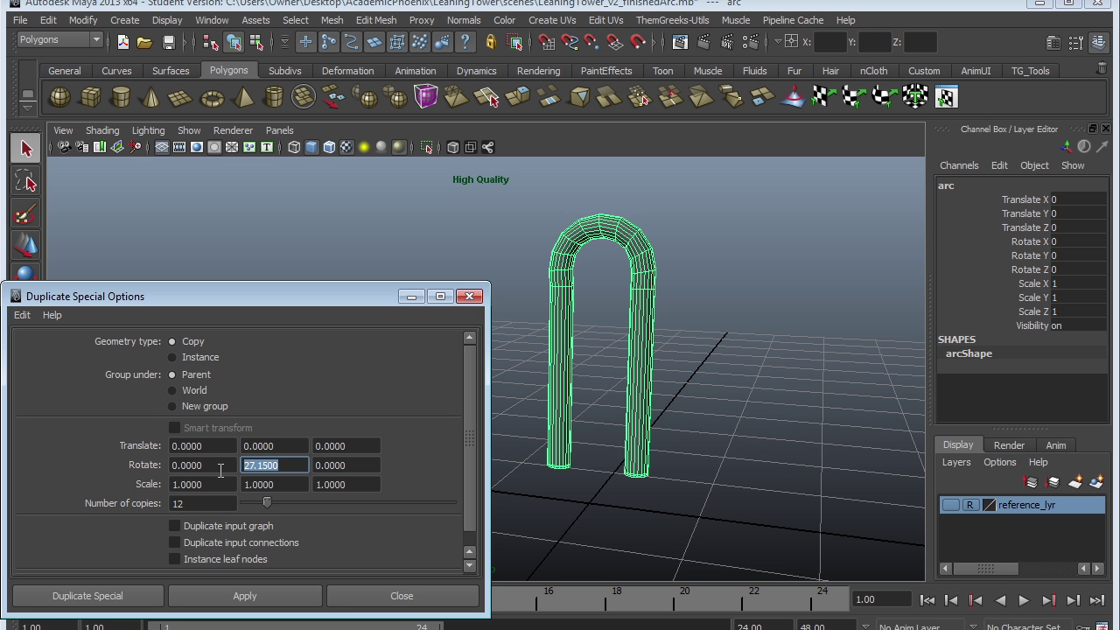
left_click(245, 596)
mouse_move(706, 449)
left_mouse_down("alt")
mouse_move(748, 452)
mouse_move(810, 541)
left_mouse_up("alt")
left_click(812, 501)
mouse_move(813, 502)
left_mouse_down("alt")
mouse_move(760, 500)
mouse_move(712, 478)
mouse_move(770, 487)
mouse_move(805, 517)
mouse_move(780, 514)
mouse_move(784, 487)
left_mouse_up("alt")
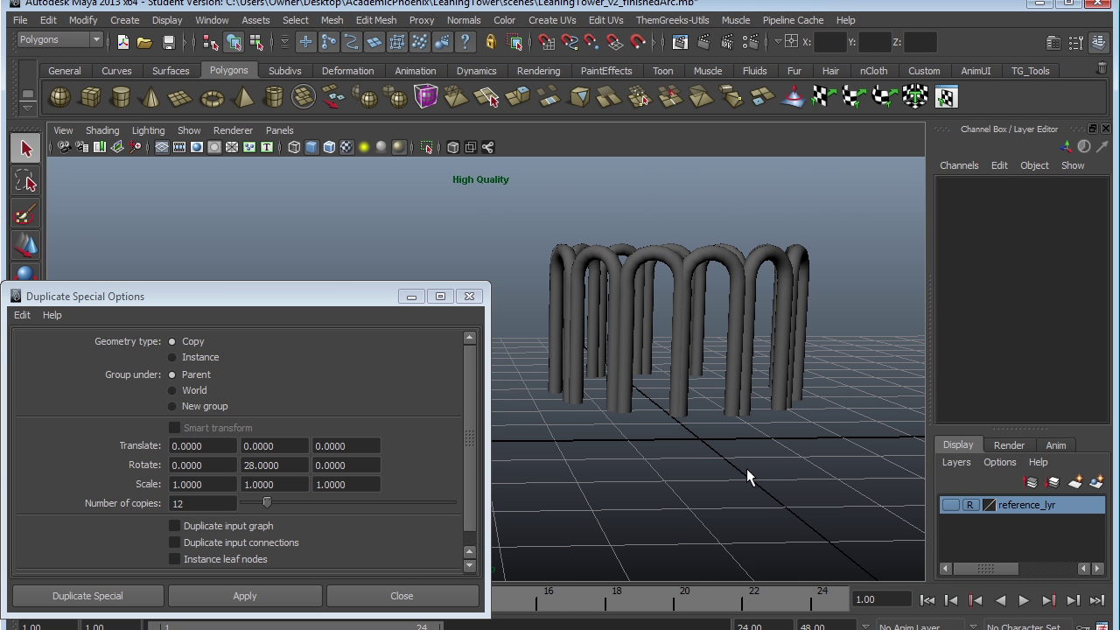
left_click(401, 596)
left_click_drag(757, 399, 691, 488, "alt")
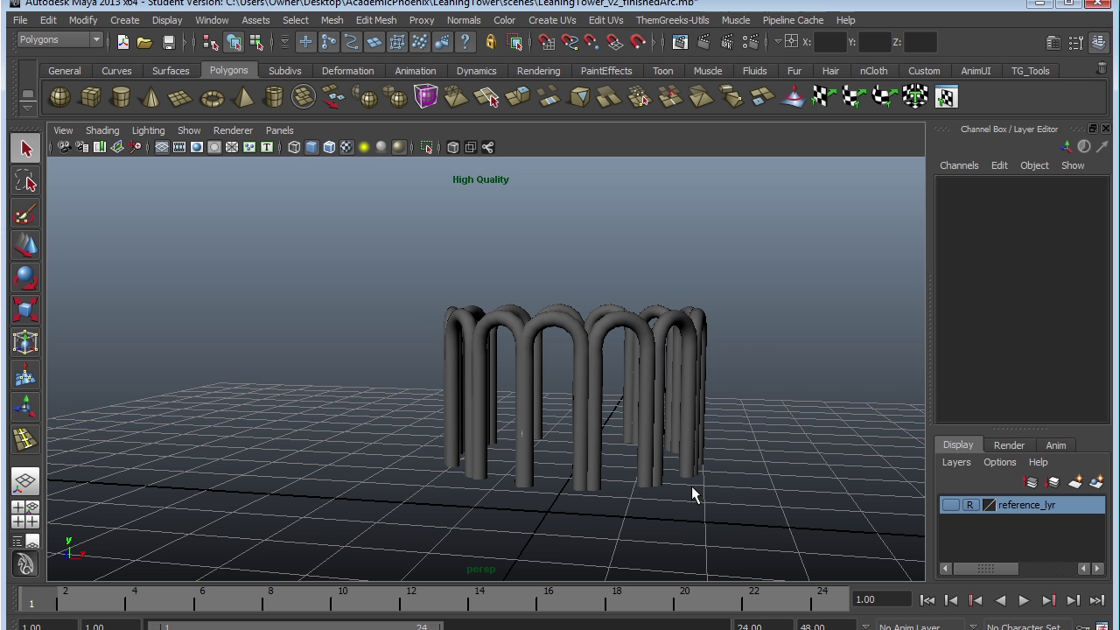
left_click_drag(622, 438, 669, 404, "alt")
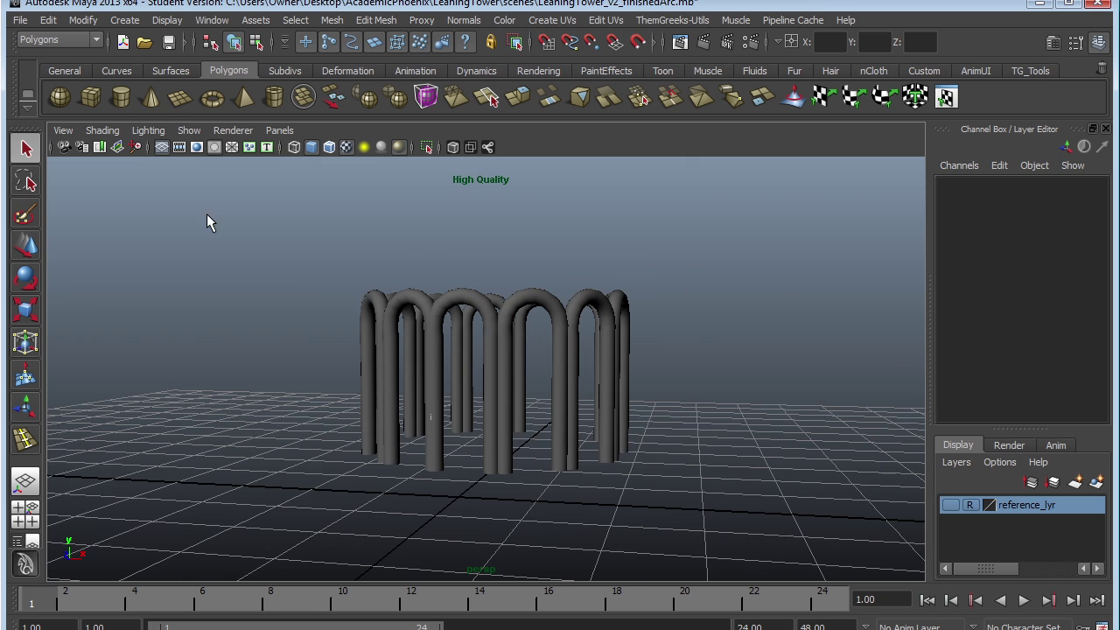
Create a polygon cylinder and flatten it into a wide disc with scale X 2.428, Y 0.181 and Z 2.428
left_click(127, 92)
key("r")
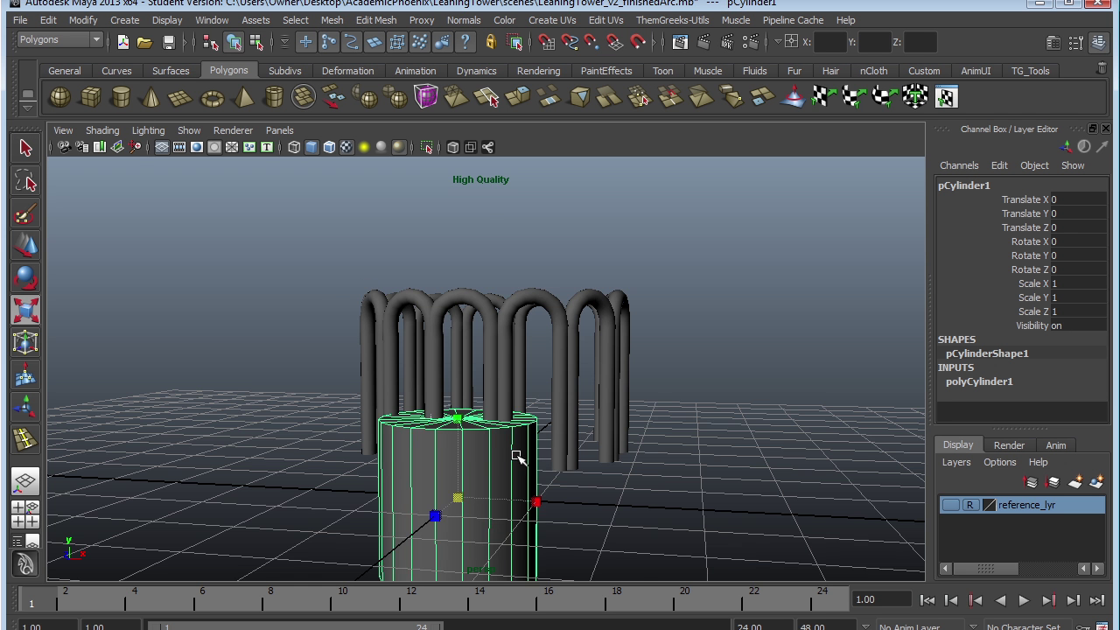
middle_click_drag(613, 429, 679, 356, "alt")
scroll(679, 356, "up", 1)
left_click_drag(542, 327, 537, 354)
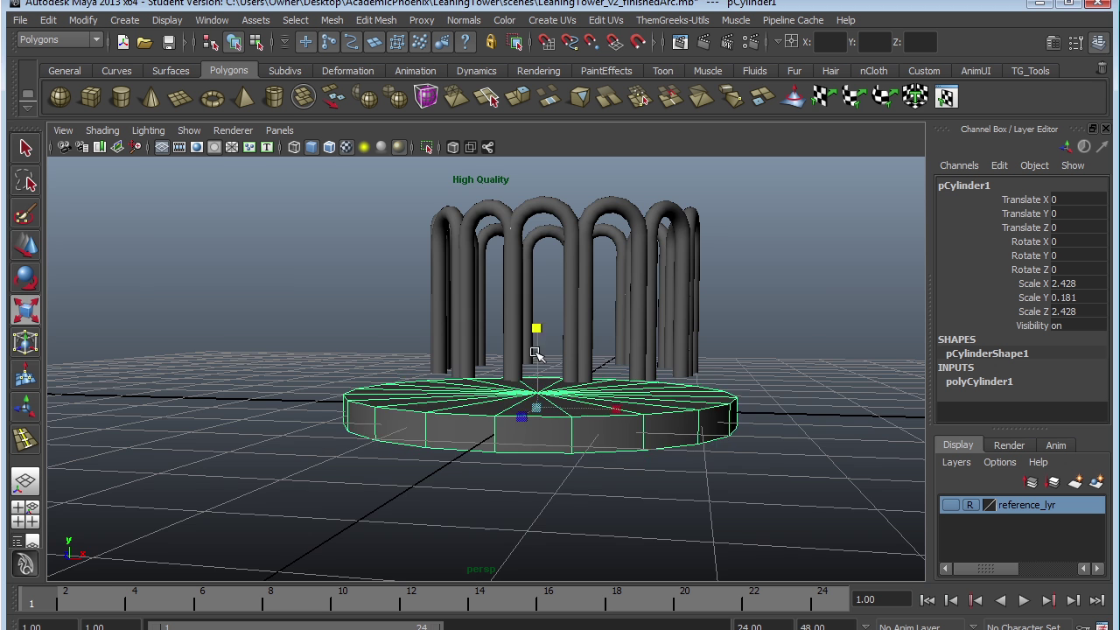
Center the disc under the ring of arches in the top view by moving it to Translate Z -1.731
key("space")
key("space")
scroll(400, 415, "down", 5)
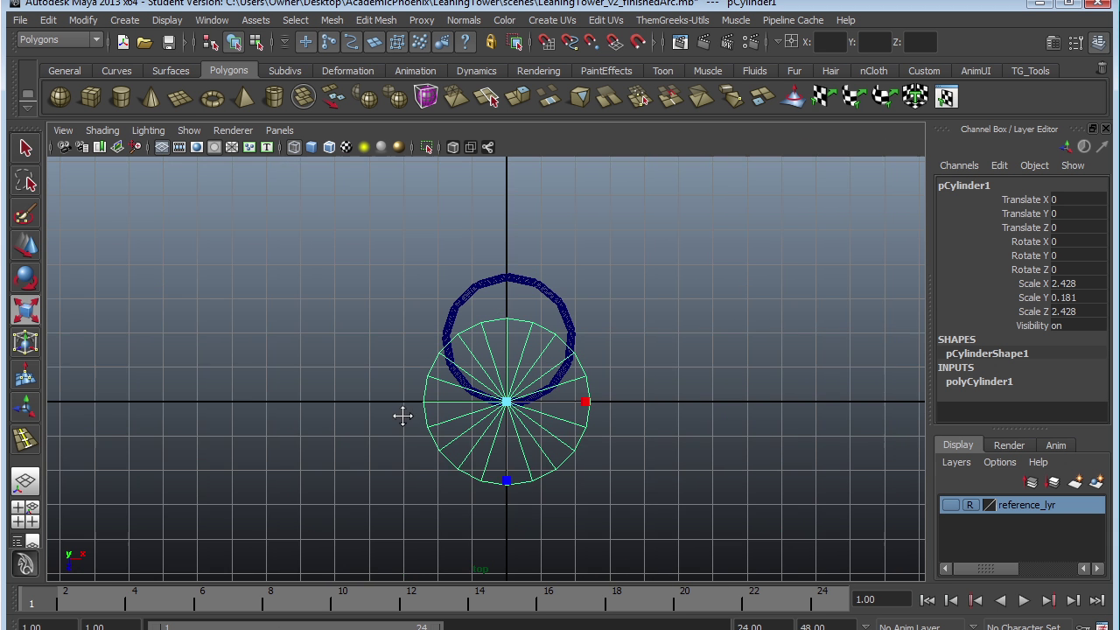
key("w")
left_click_drag(513, 419, 518, 350)
key("space")
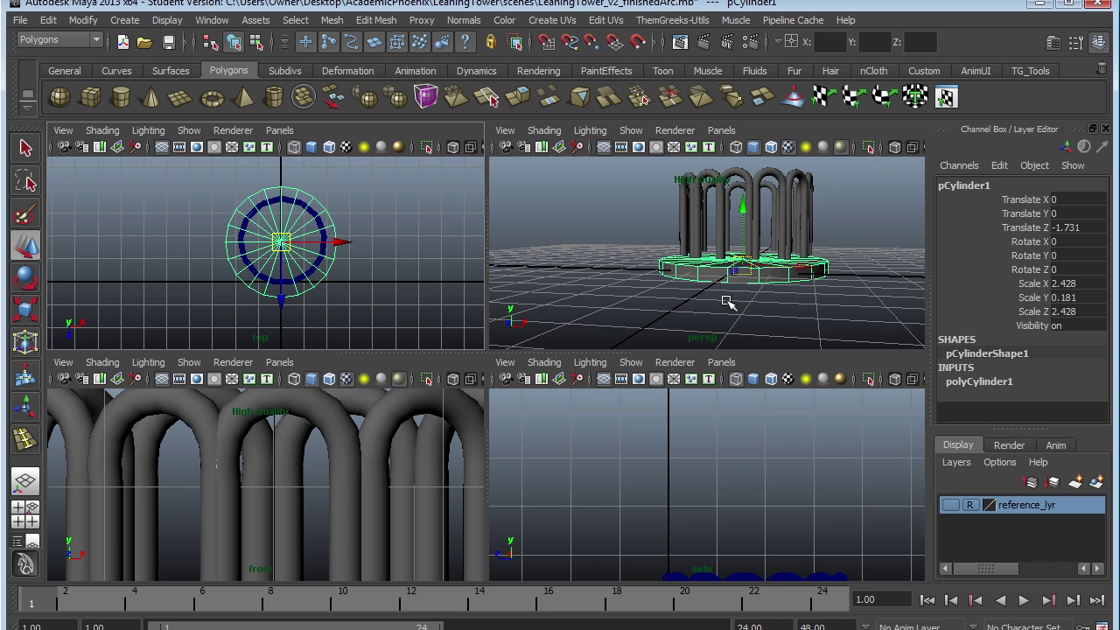
Raise the disc to Translate Y 0.213 so its top surface meets the feet of the columns
key("space")
right_click_drag(668, 295, 754, 390, "alt")
left_click_drag(754, 389, 626, 387, "alt")
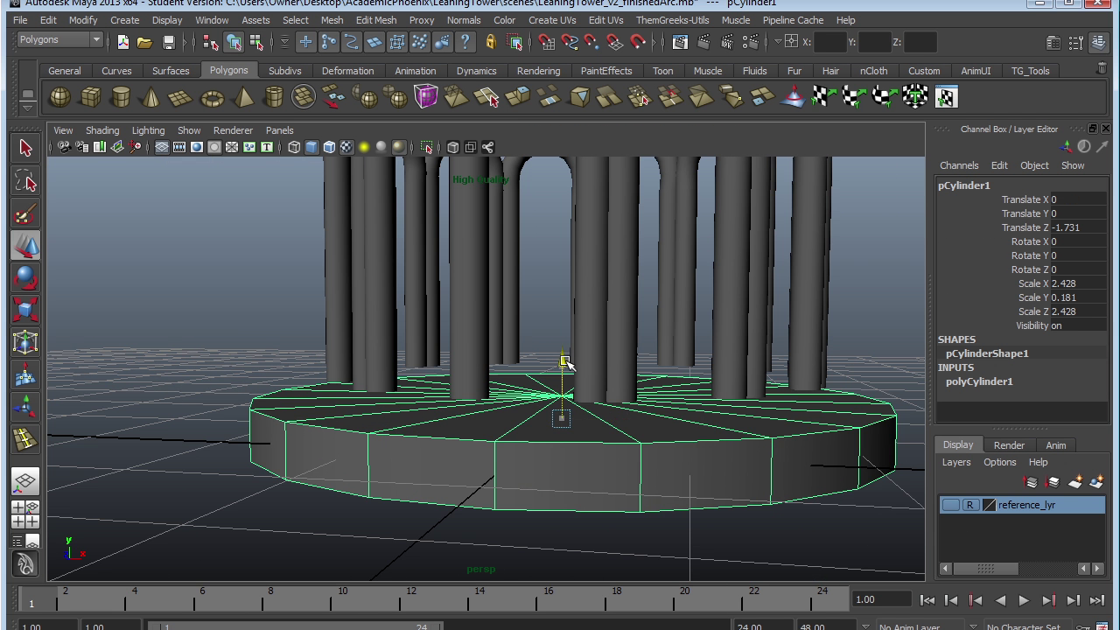
left_click_drag(566, 363, 567, 358)
key("space")
key("space")
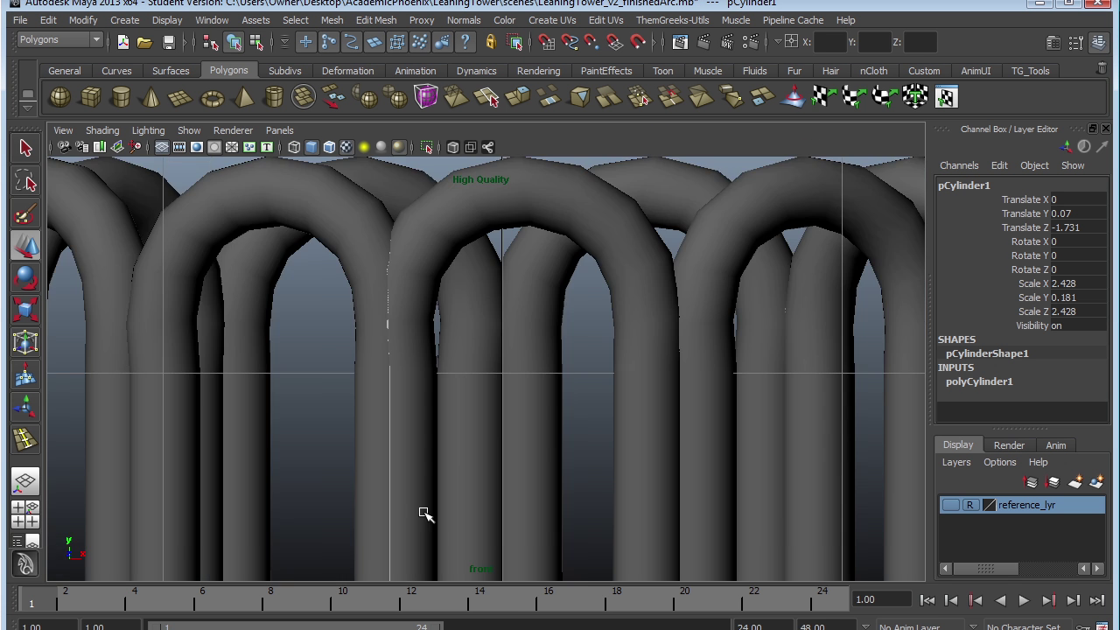
scroll(537, 355, "down", 8)
key("f")
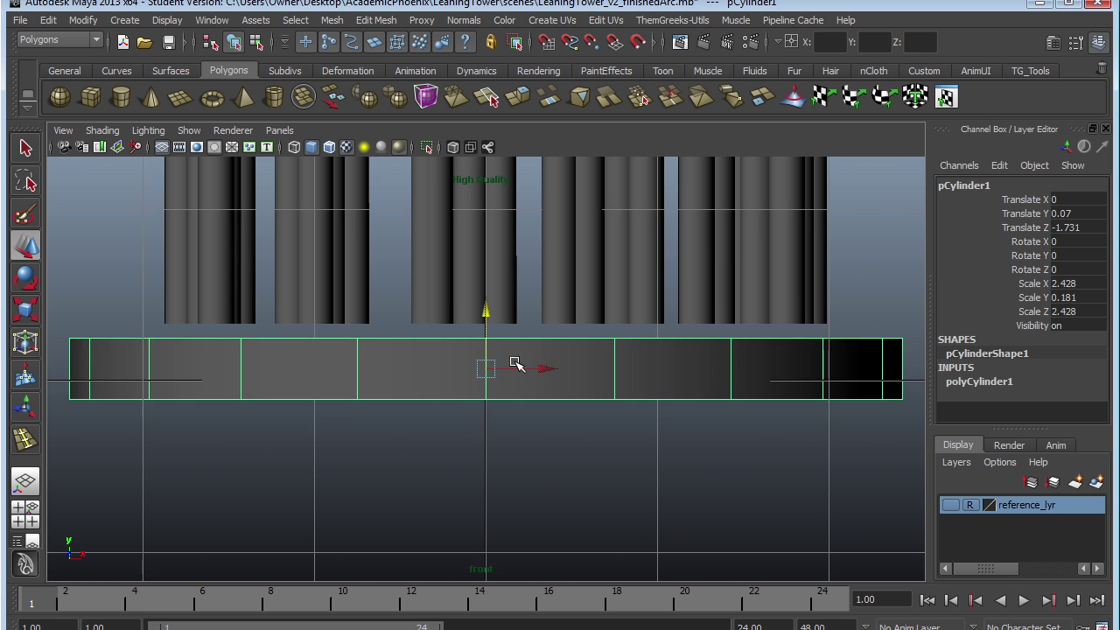
middle_click_drag(516, 363, 525, 378, "alt")
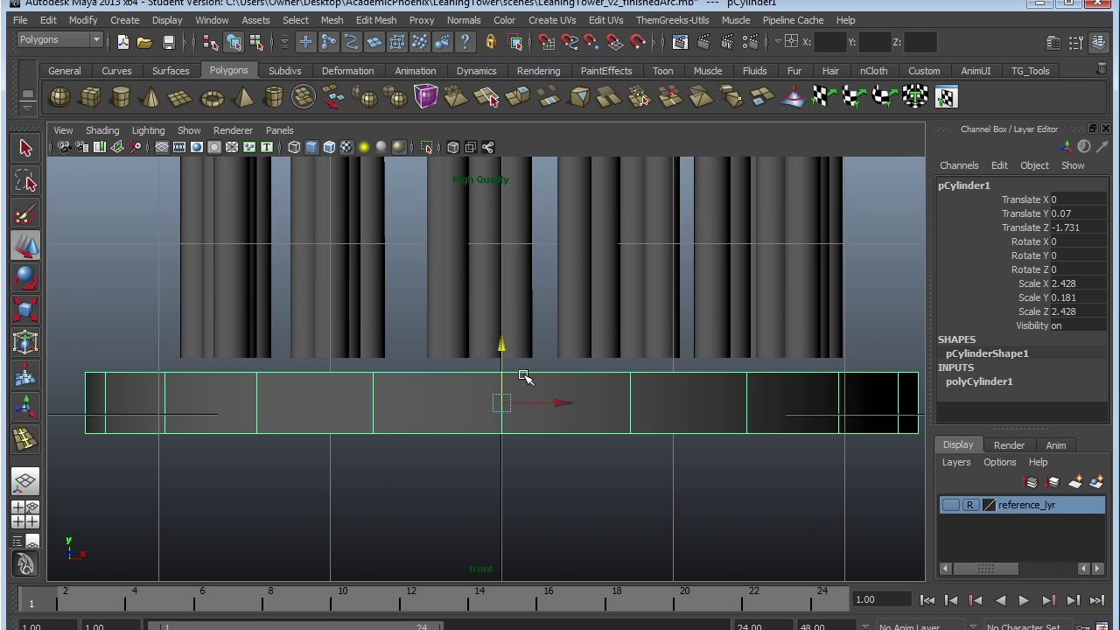
left_click_drag(502, 342, 502, 320)
key("space")
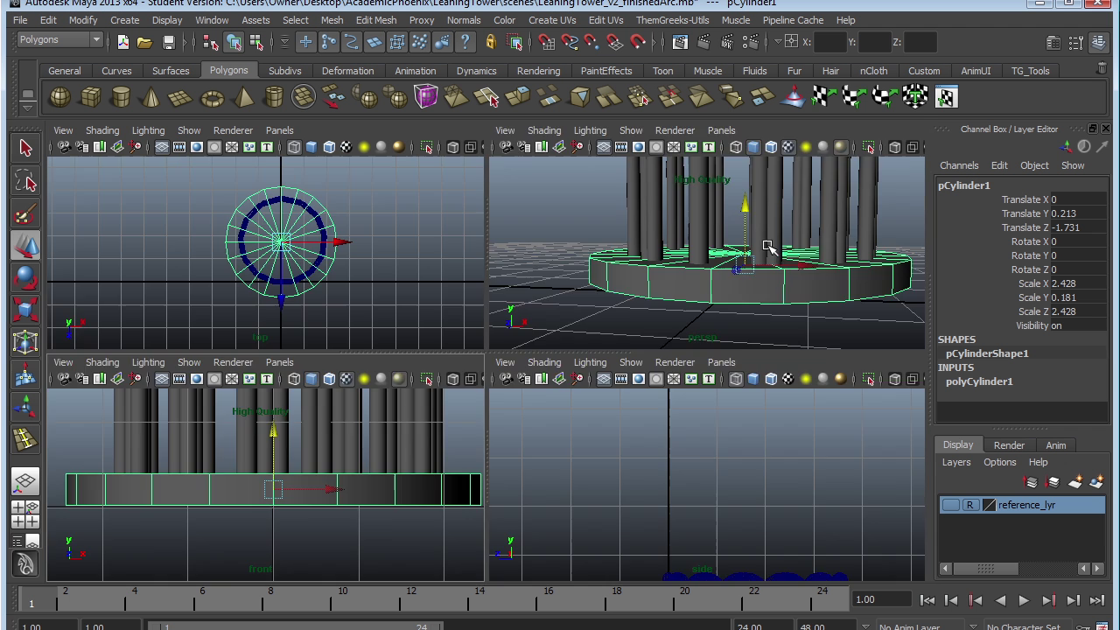
Select the upper and lower rim edge loops of the base disc in edge mode
key("space")
left_click_drag(730, 300, 700, 285, "alt")
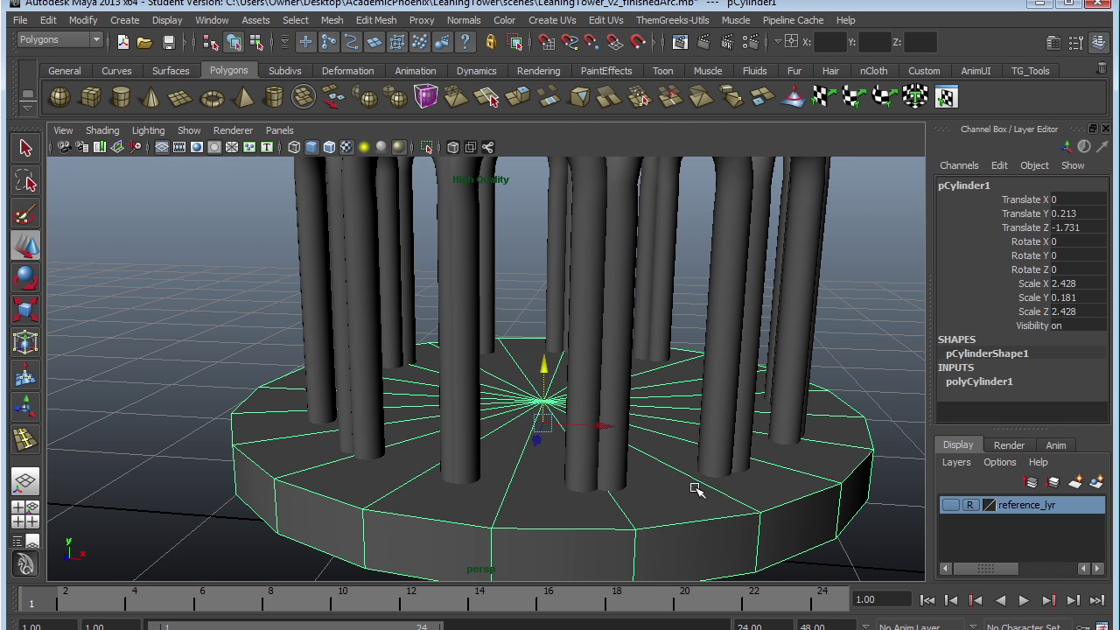
left_click_drag(696, 489, 710, 470, "alt")
right_click_drag(712, 467, 730, 503)
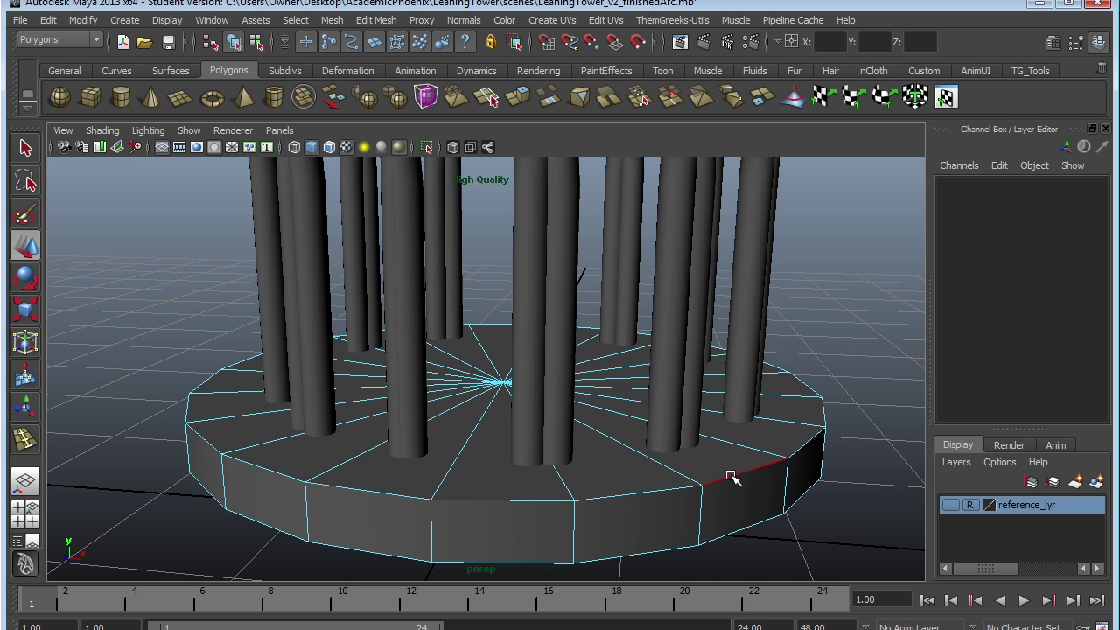
left_click(731, 475)
double_click(650, 491, "shift")
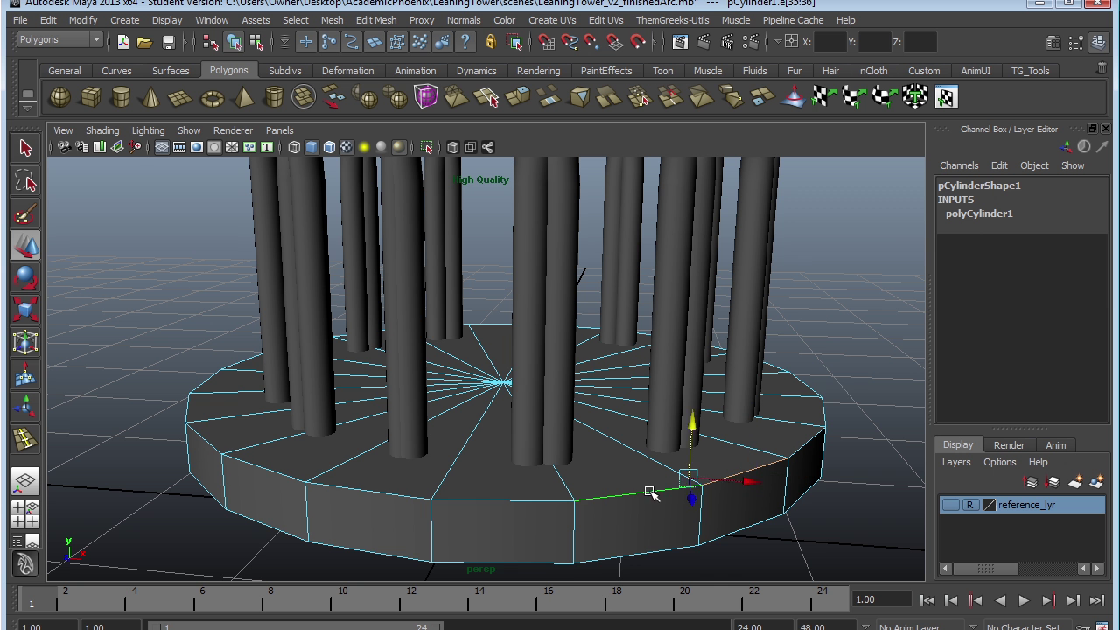
left_click(658, 551)
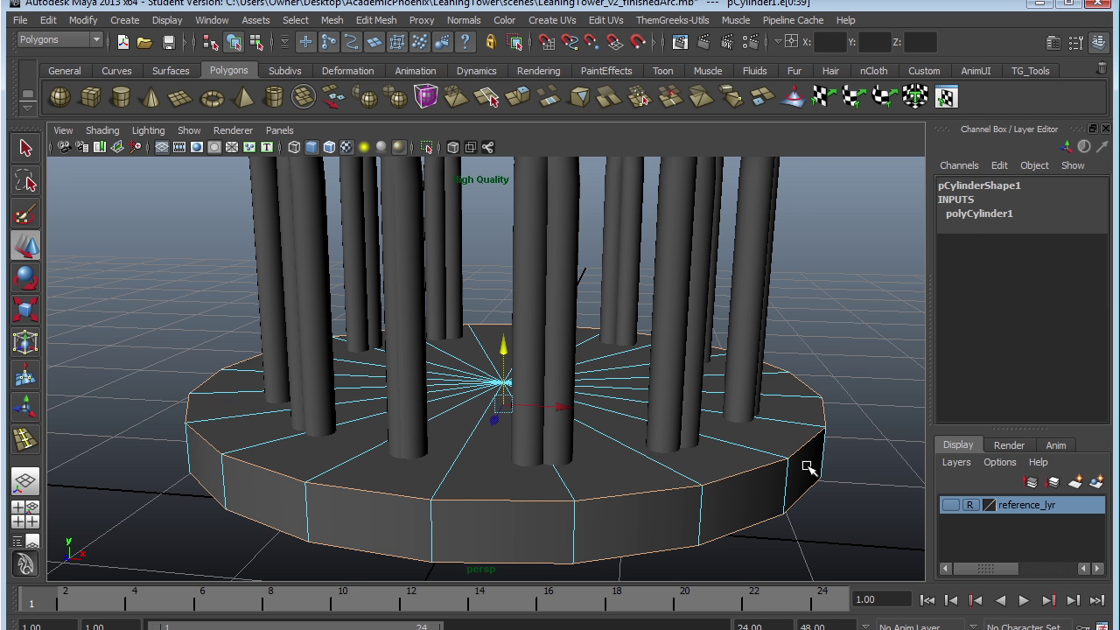
Bevel the selected rim edges of the base disc
right_click_drag(808, 466, 698, 448, "alt")
left_click_drag(698, 448, 710, 474, "alt")
right_click_drag(709, 474, 742, 508, "alt")
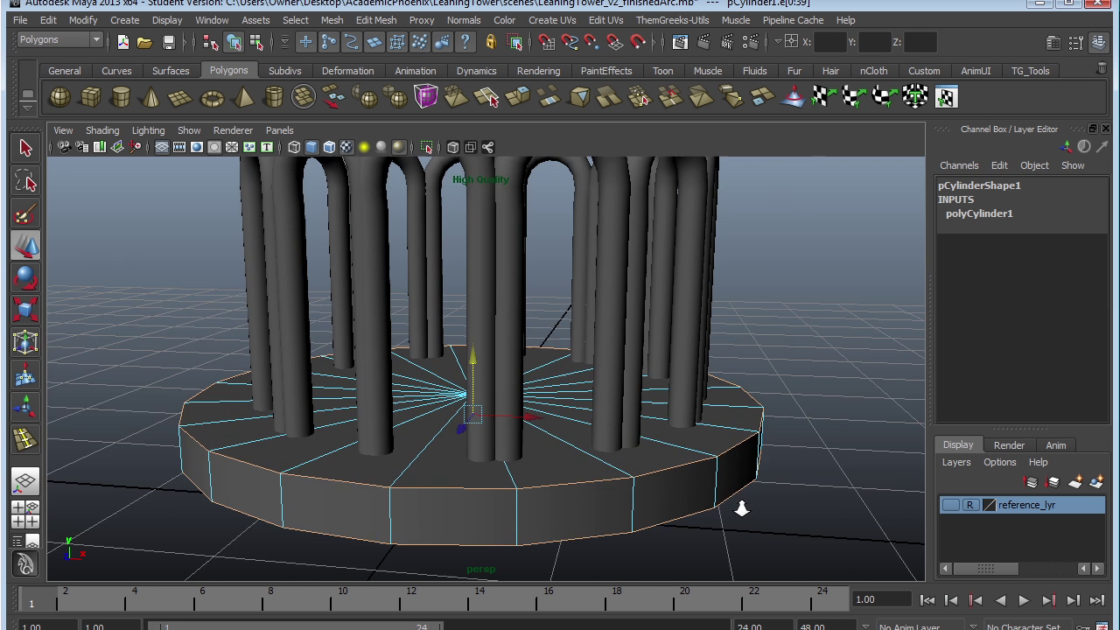
scroll(741, 508, "down", 1)
scroll(782, 482, "down", 1)
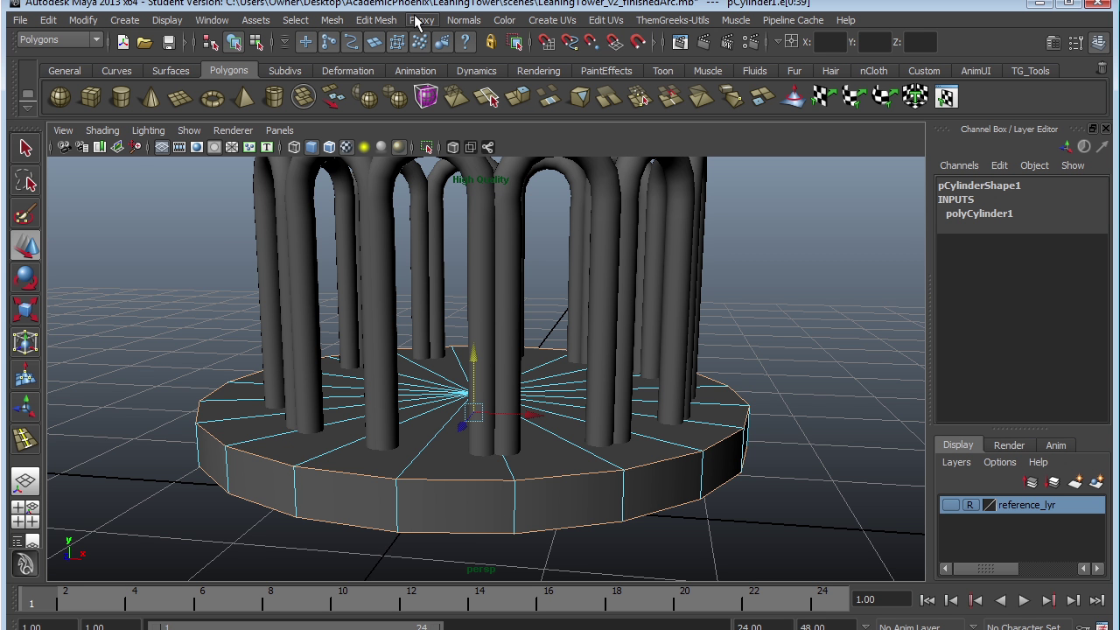
left_click(378, 22)
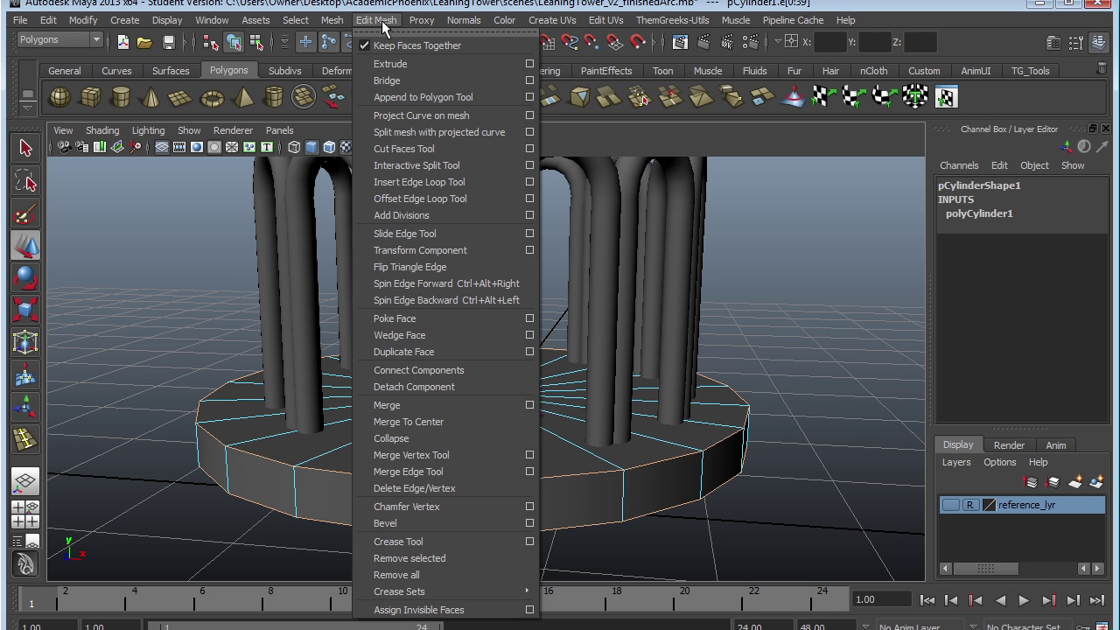
left_click(468, 523)
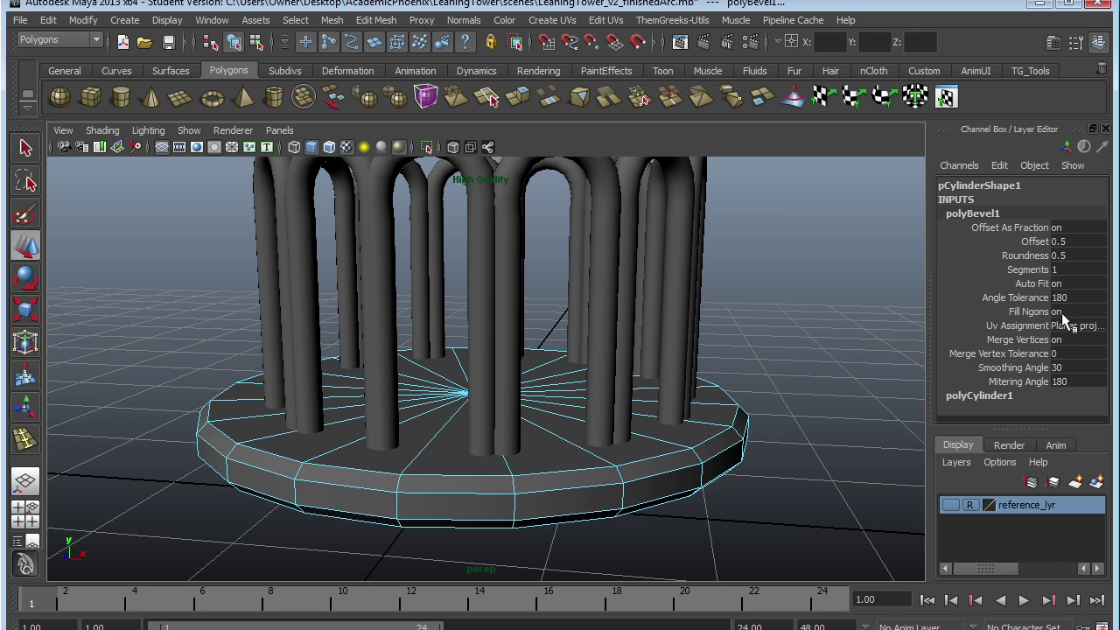
Set the bevel to 4 segments with an offset of 0.3
left_click(1028, 270)
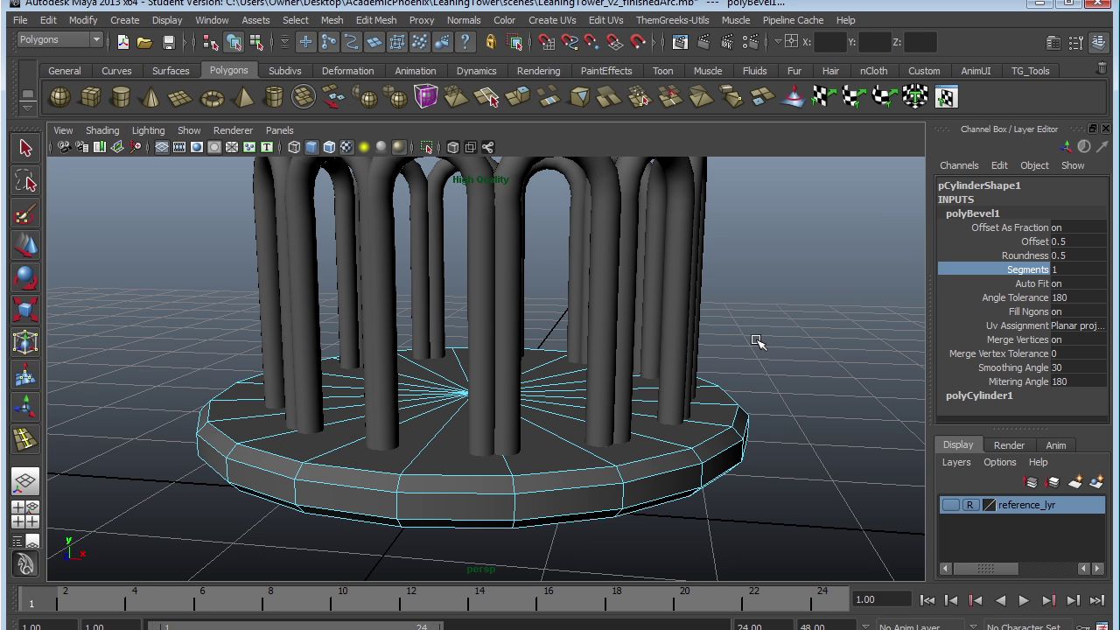
middle_click_drag(760, 343, 785, 331)
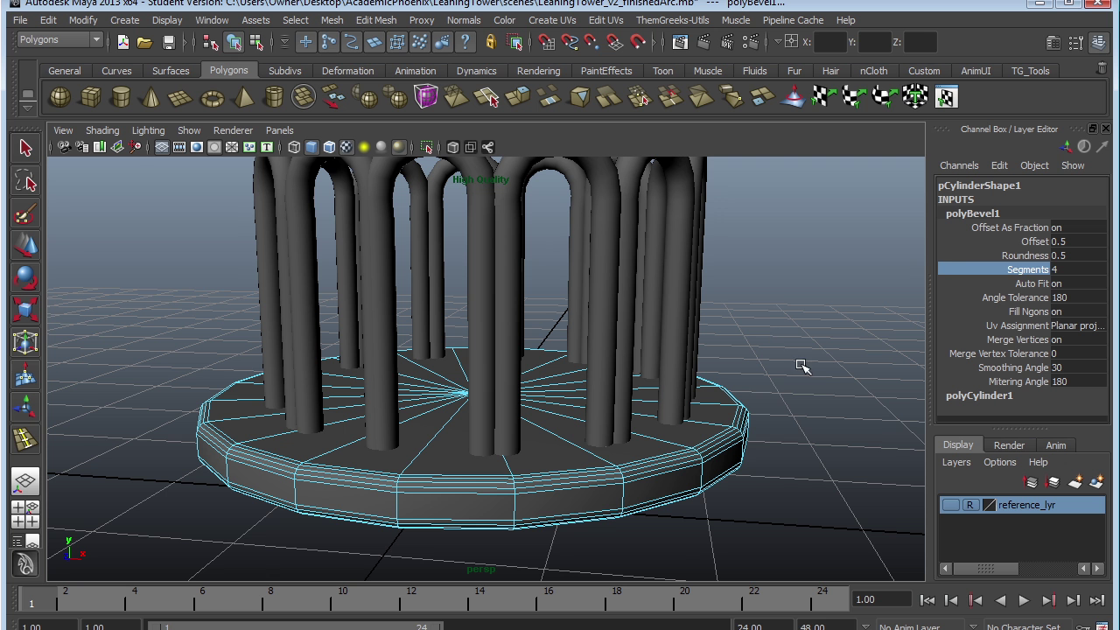
left_click(1032, 242)
left_click(1071, 242)
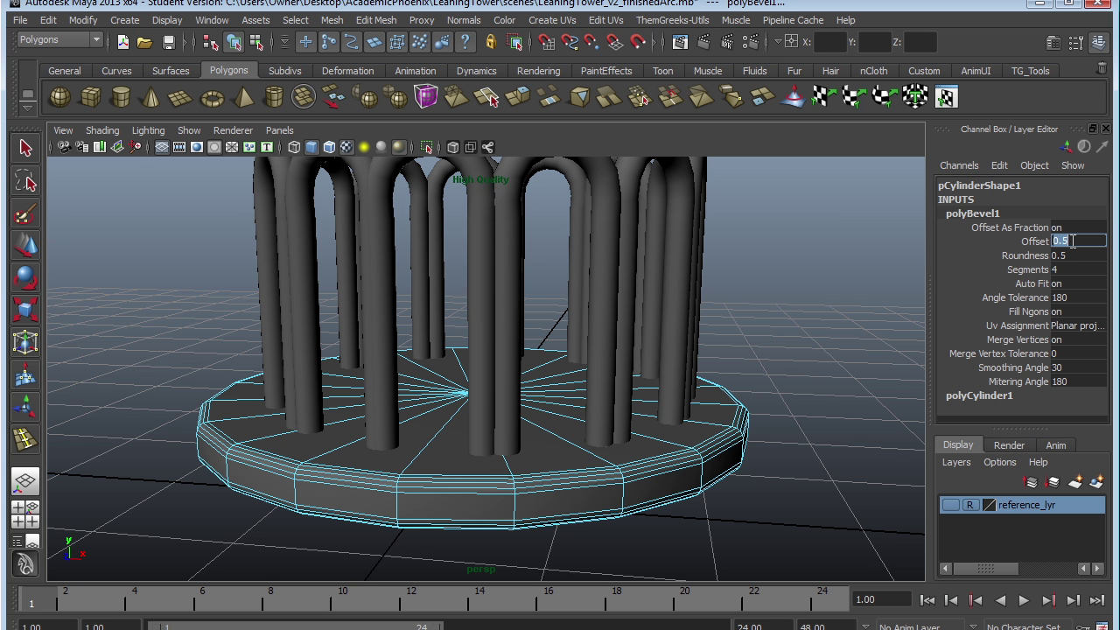
type(".3")
key("Return")
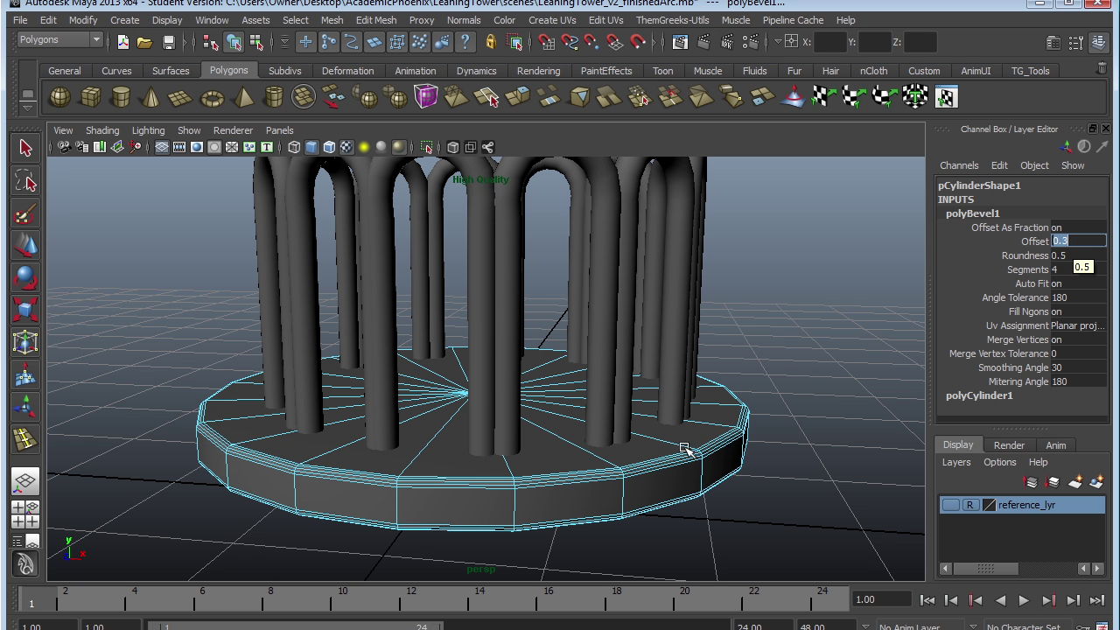
Return the base disc to object mode and display it with smooth mesh preview
right_click_drag(695, 457, 649, 450)
left_click(770, 461)
middle_click_drag(650, 449, 777, 439, "alt")
left_click_drag(572, 447, 612, 429, "alt")
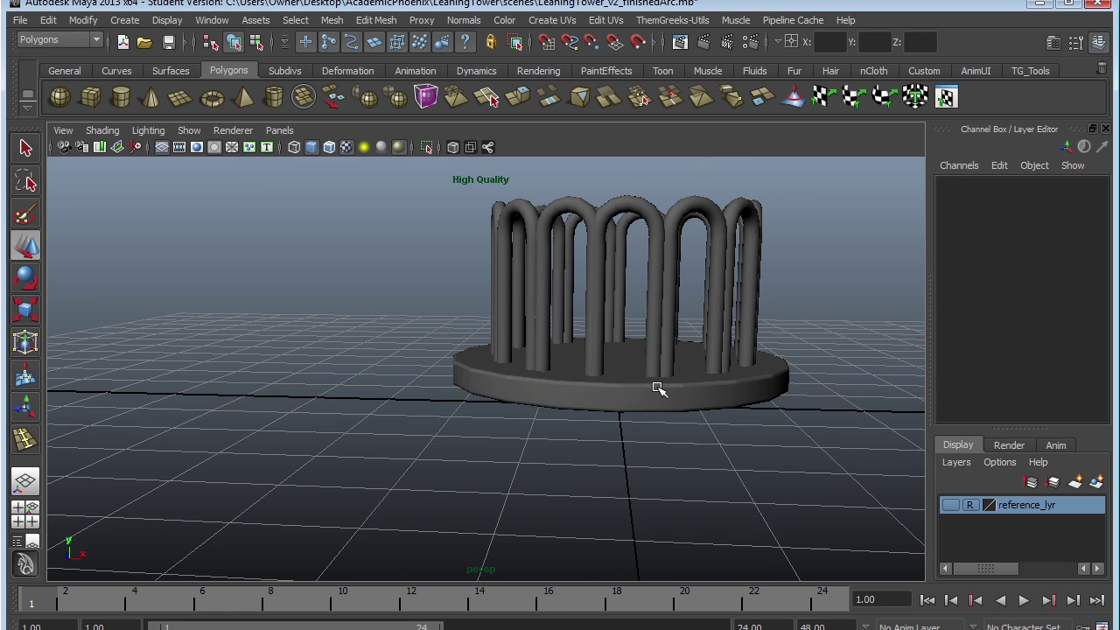
left_click(658, 389)
key("f")
key("4")
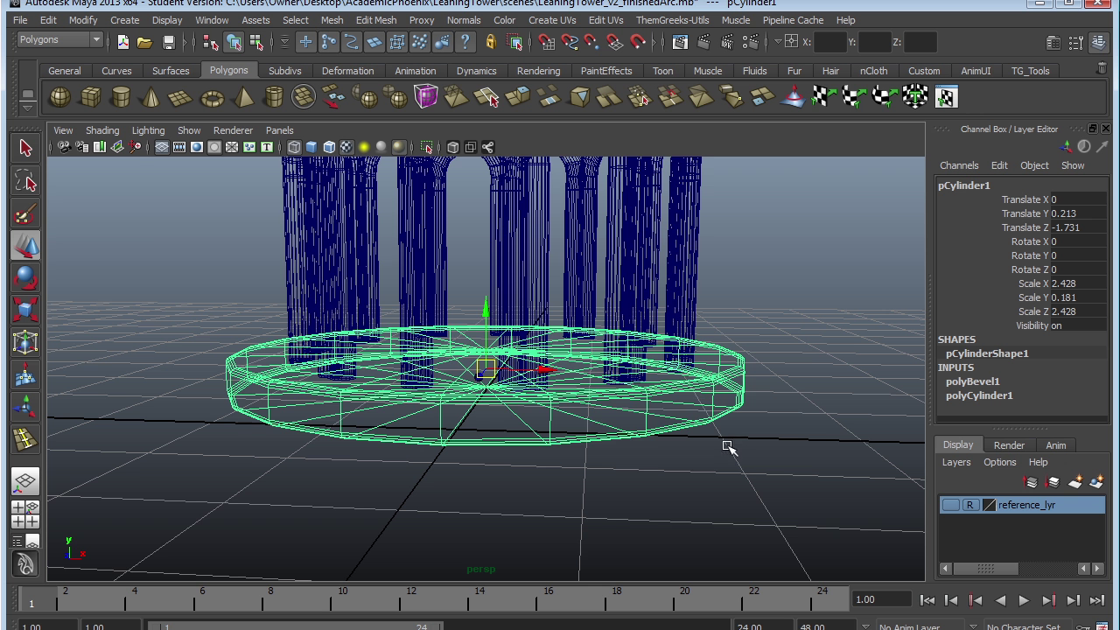
key("5")
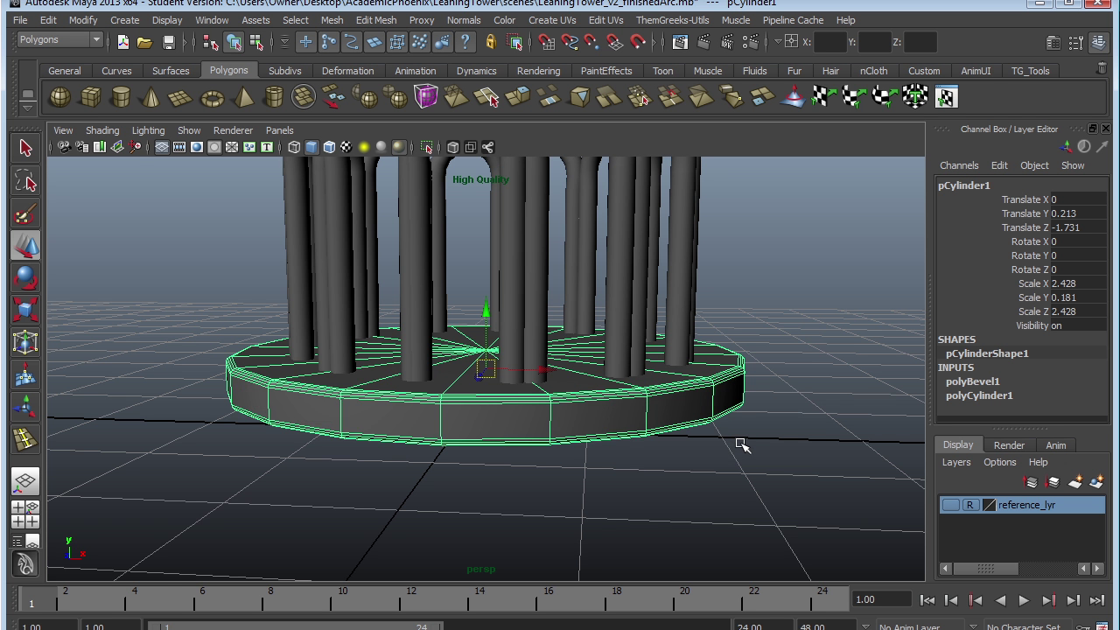
key("3")
left_click(730, 453)
left_click_drag(800, 450, 600, 492, "alt")
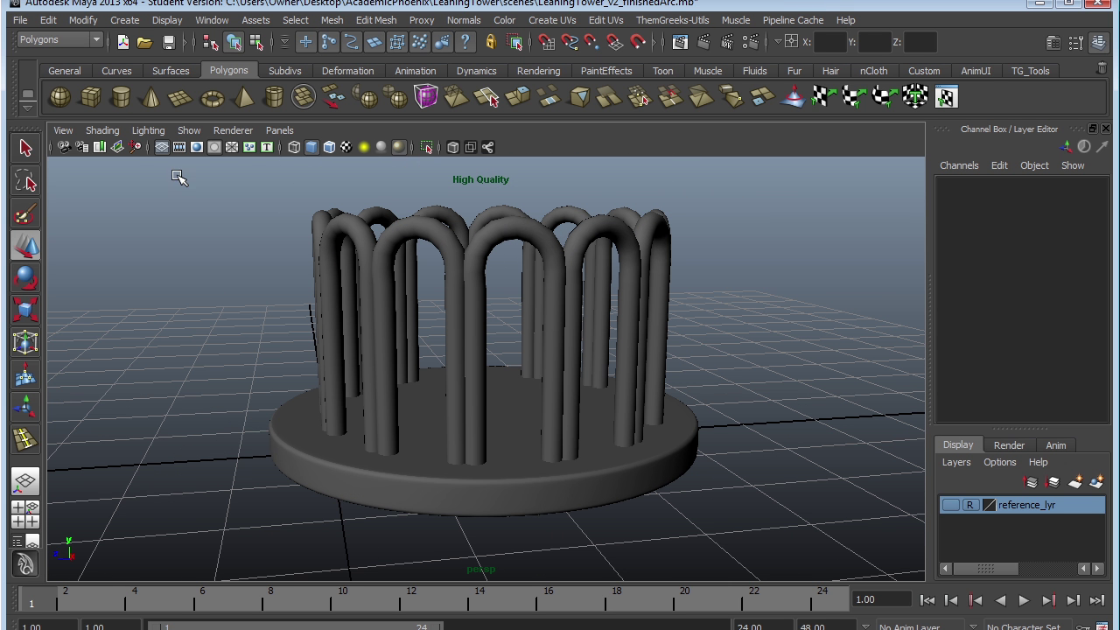
Add a second cylinder scaled uniformly to 1.632 and center it inside the ring at X 0.05, Z -1.81
left_click(121, 97)
left_click_drag(324, 456, 475, 393)
key("space")
key("space")
right_click_drag(434, 295, 715, 429, "alt")
middle_click_drag(657, 396, 665, 413, "alt")
left_click_drag(565, 361, 635, 400)
key("r")
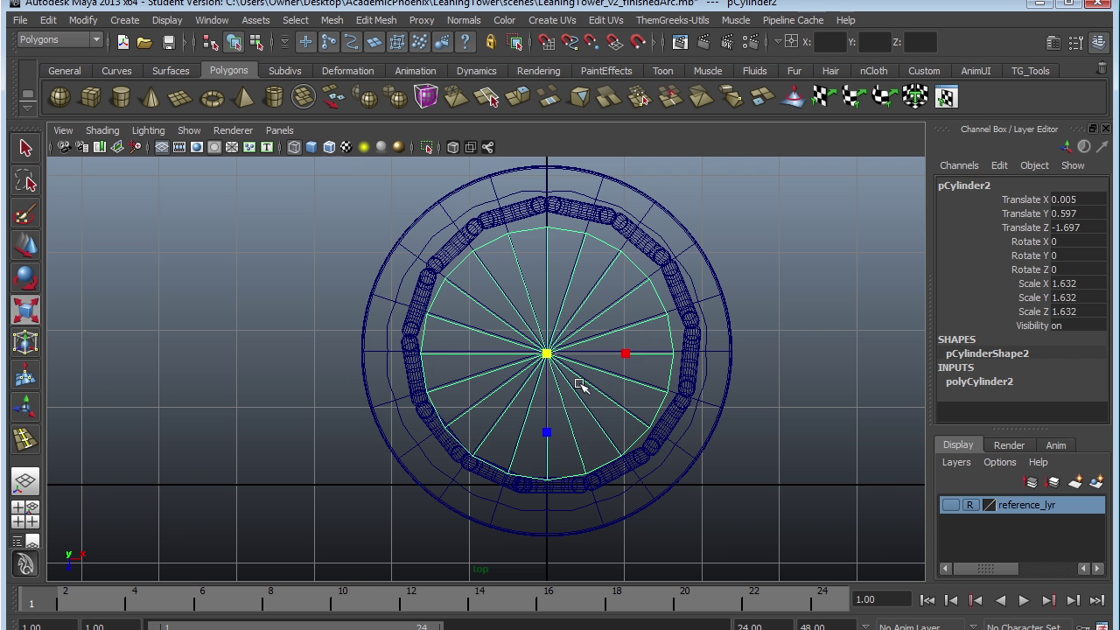
key("w")
left_click_drag(548, 353, 551, 344)
Fit the inner cylinder between the base and the arch tops with Translate Y 1.46 and Scale Y 1.14
key("space")
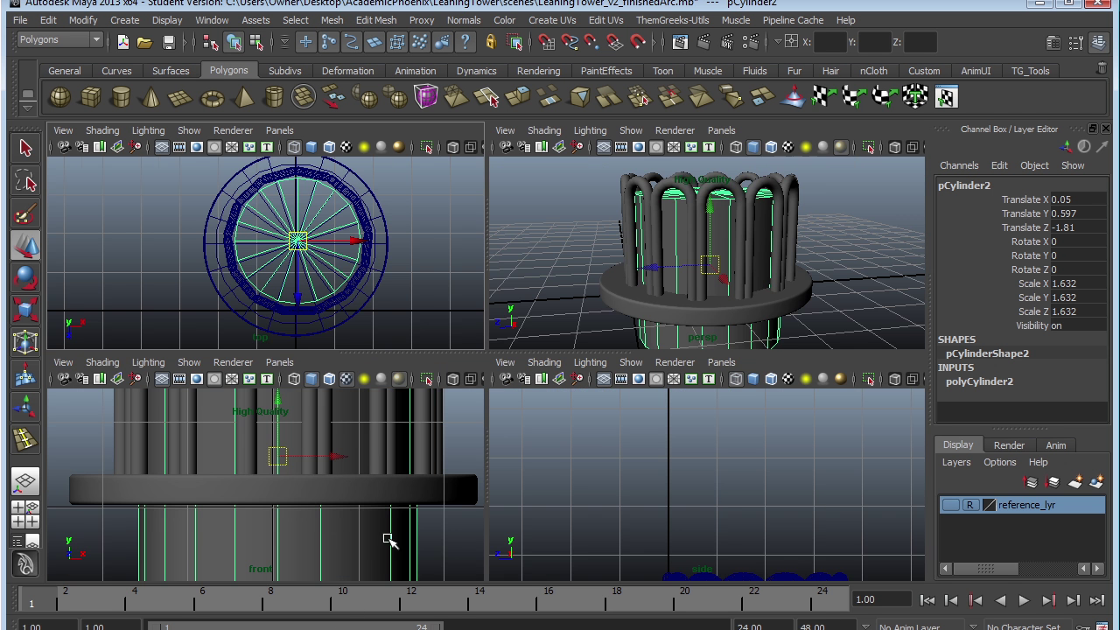
key("space")
right_click_drag(652, 348, 498, 370, "alt")
middle_click_drag(497, 370, 440, 445, "alt")
right_click_drag(613, 490, 726, 516, "alt")
middle_click_drag(491, 433, 501, 415, "alt")
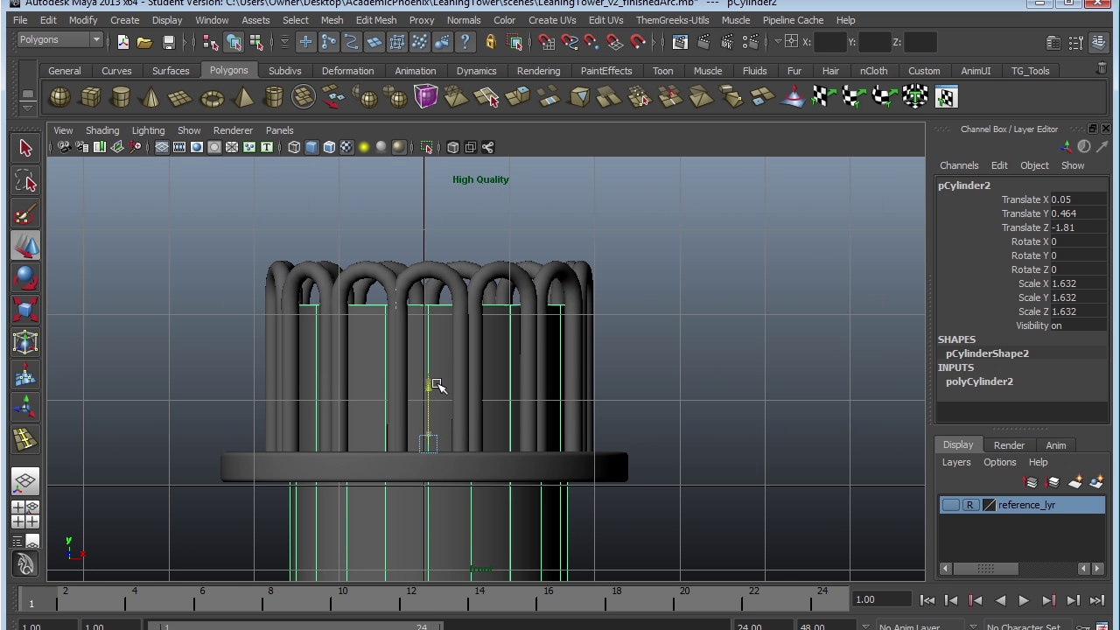
left_click_drag(435, 387, 434, 289)
key("r")
key("w")
key("r")
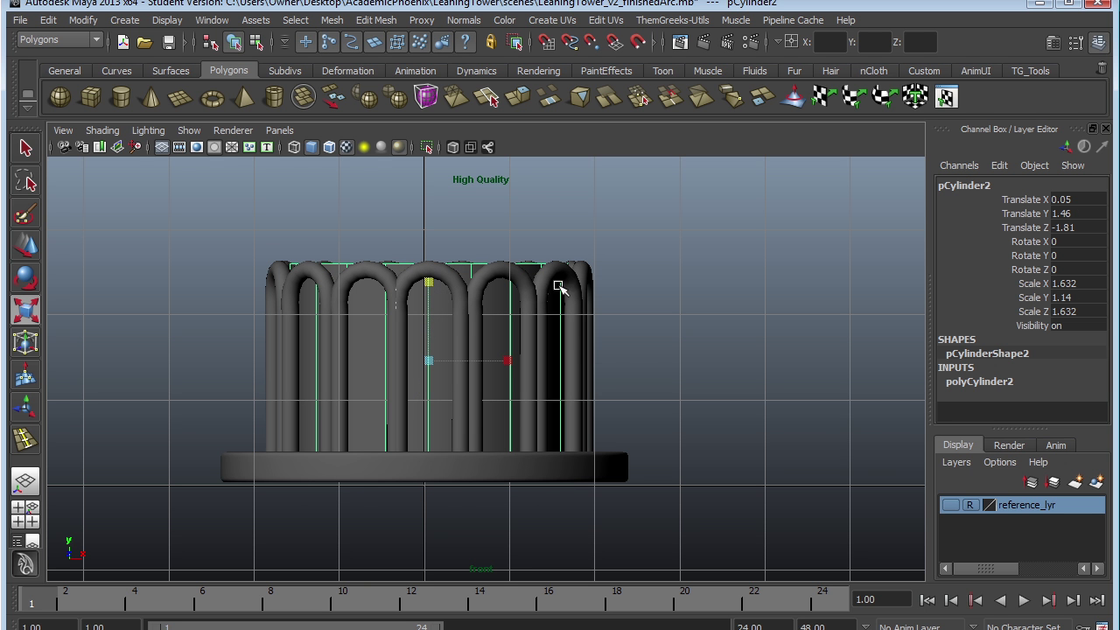
Fine-tune the inner cylinder's vertical position against the tops of the arches and deselect it
key("space")
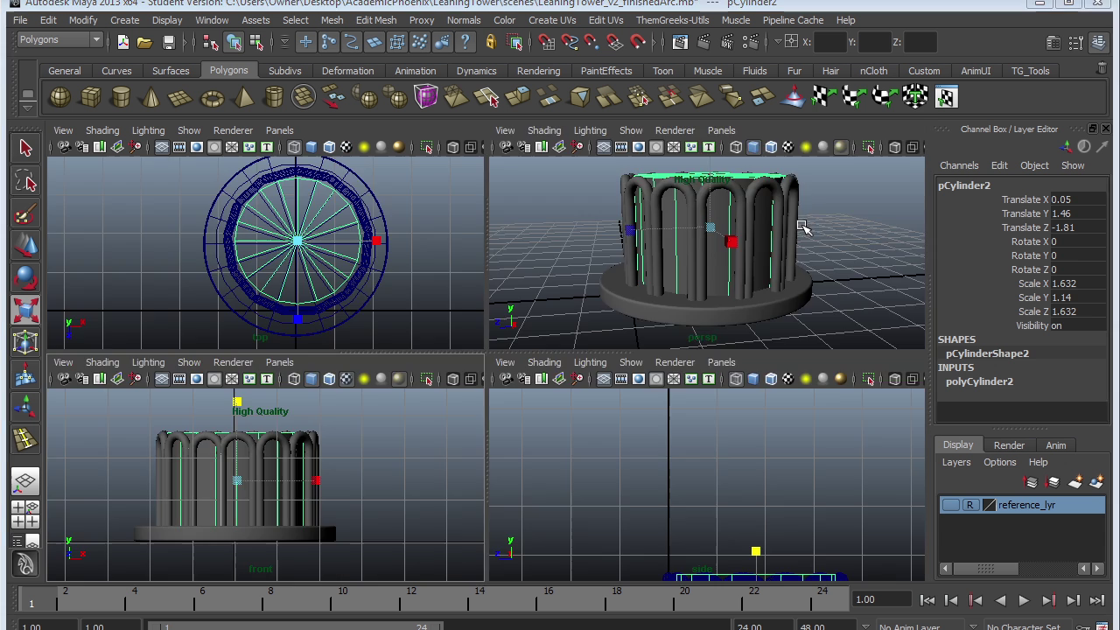
key("space")
left_click(752, 341)
left_click_drag(753, 340, 715, 355, "alt")
left_click(522, 238)
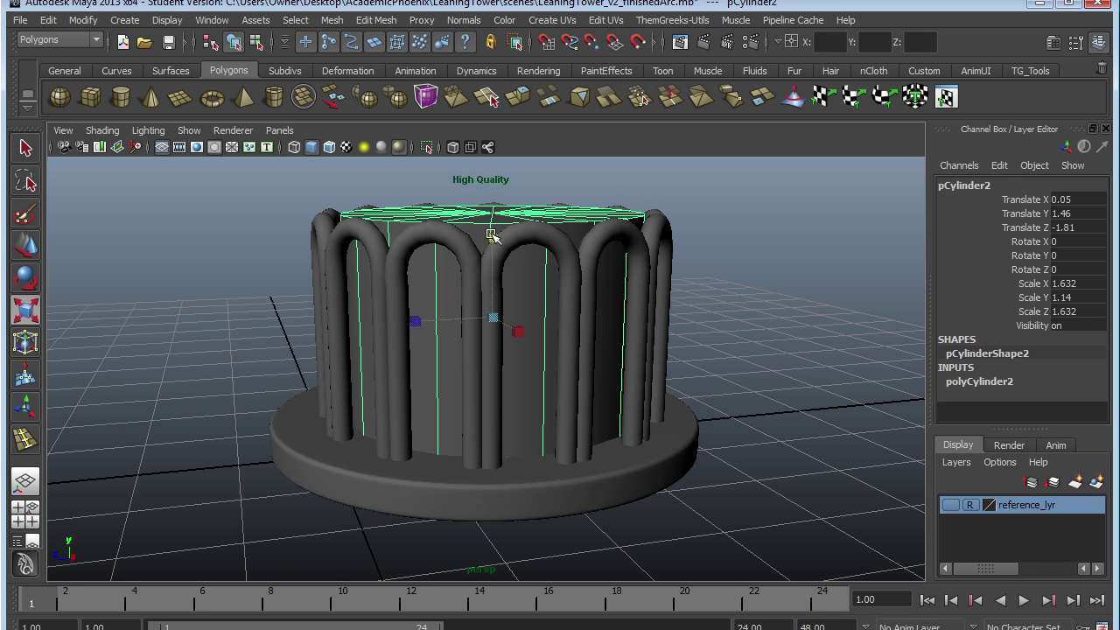
key("w")
mouse_move(495, 243)
left_mouse_down()
mouse_move(495, 253)
mouse_move(491, 227)
mouse_move(495, 250)
left_mouse_up()
key("r")
key("w")
left_click(675, 359)
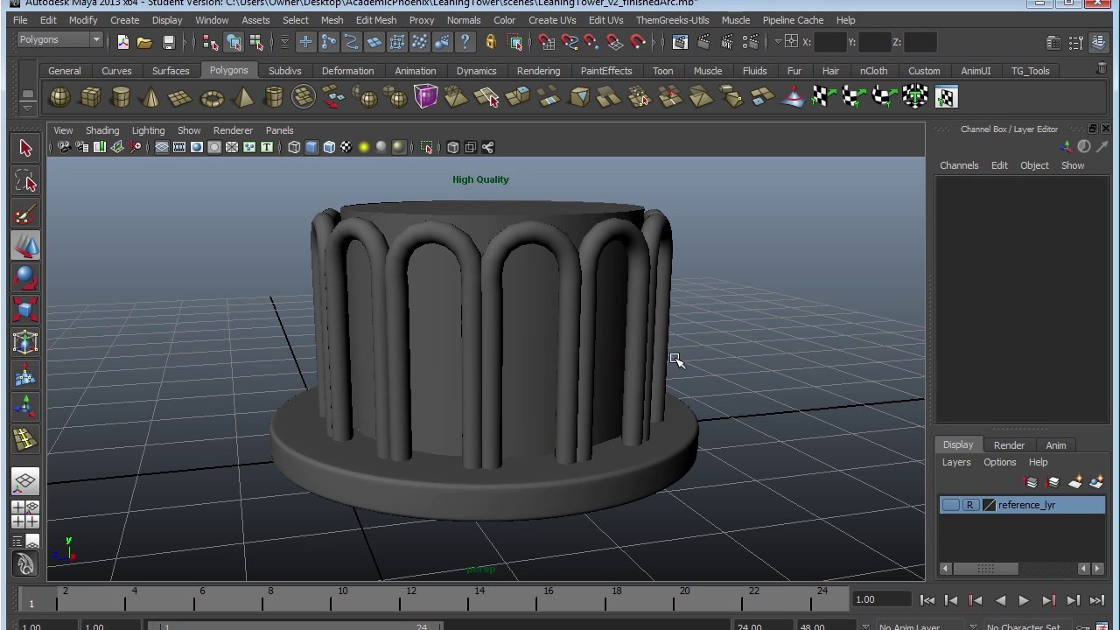
Scale the base disc down proportionally to X 2.183, Y 0.163 and Z 2.183, and check its fit around the columns
left_click_drag(573, 426, 657, 508, "alt")
scroll(464, 382, "down", 3)
left_click_drag(464, 382, 564, 240, "alt")
left_click(501, 411)
key("r")
left_click_drag(468, 383, 450, 385)
left_click(658, 417)
left_click_drag(658, 417, 512, 408, "alt")
left_click(512, 408)
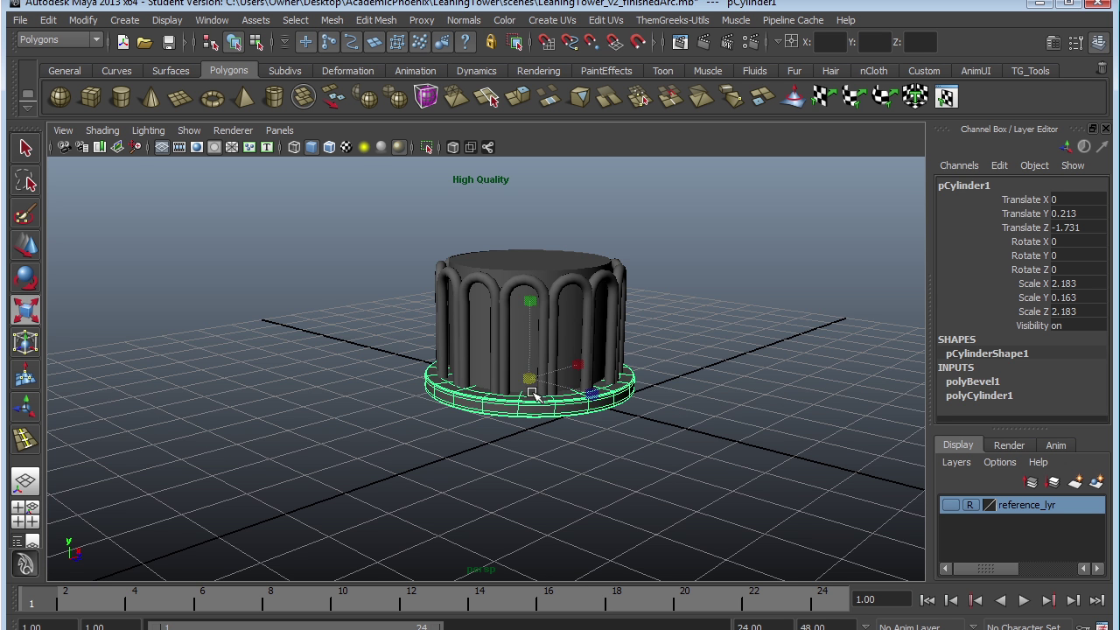
left_click(493, 452)
left_click_drag(493, 453, 292, 443, "alt")
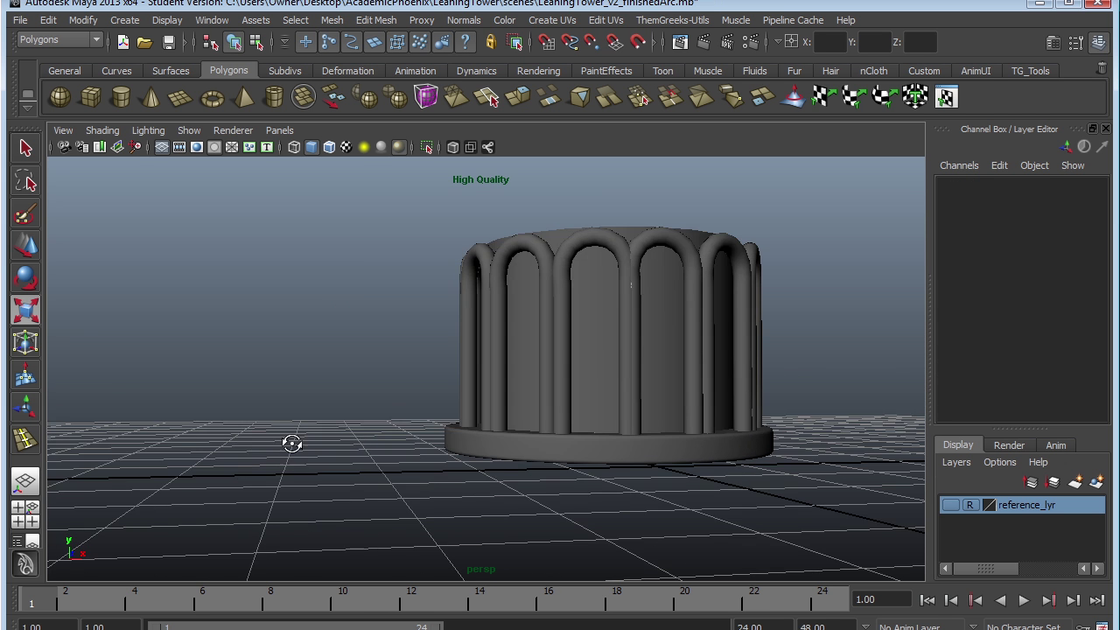
left_click_drag(665, 366, 681, 413, "alt")
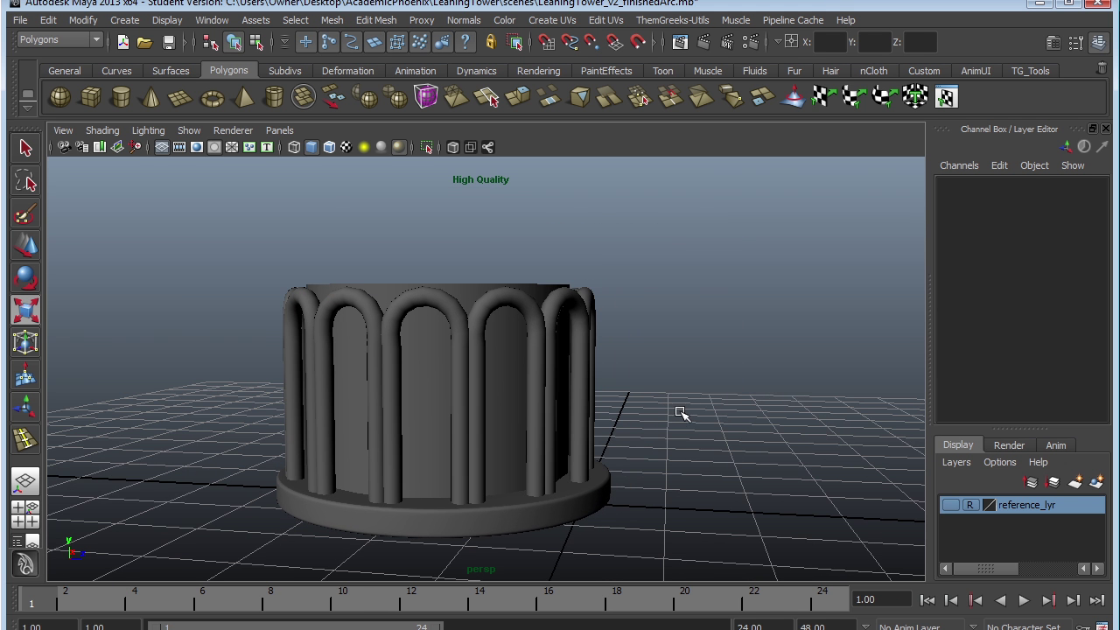
Thin the base disc to Scale Y 0.124 and reposition it under the columns at X -0.007, Y 0.257, Z -1.775
left_click_drag(602, 393, 716, 355, "alt")
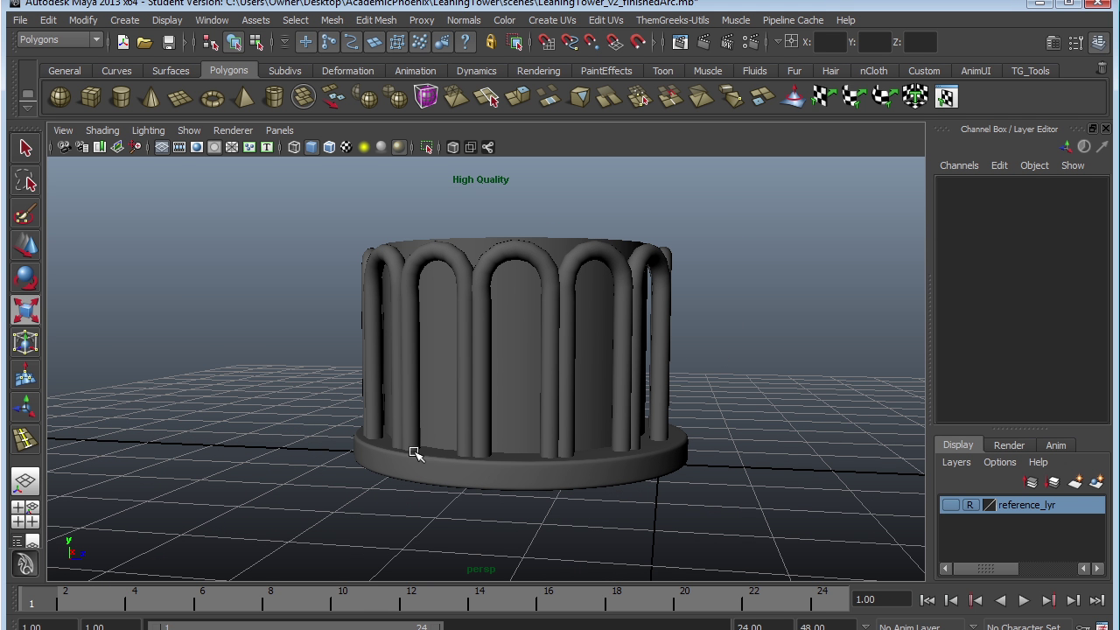
left_click(588, 481)
left_click_drag(519, 362, 521, 362)
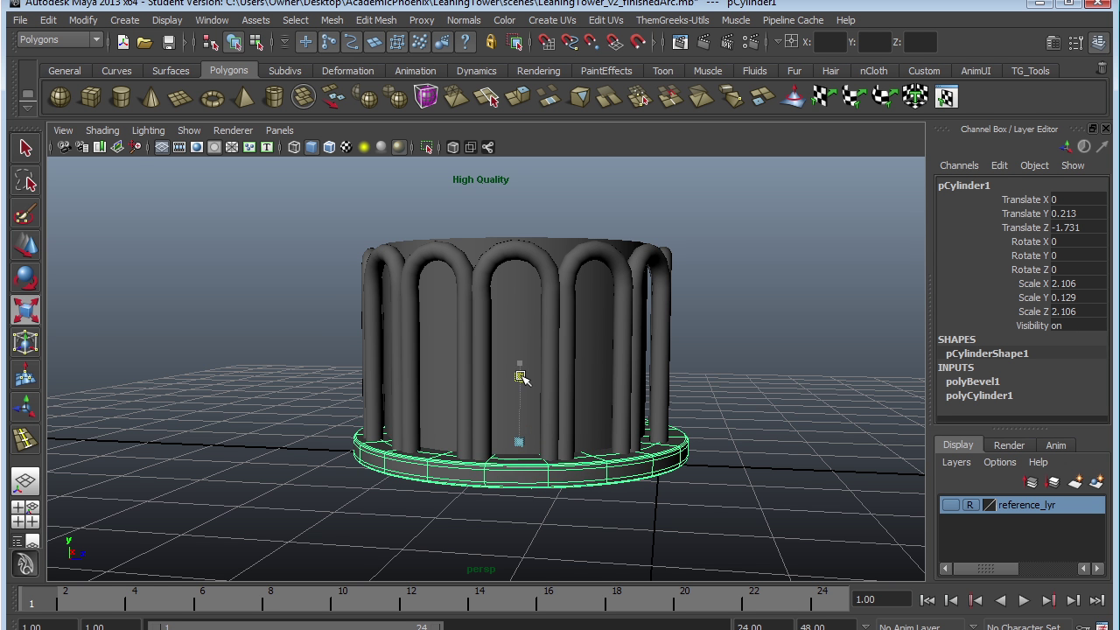
left_click_drag(521, 376, 520, 379)
key("w")
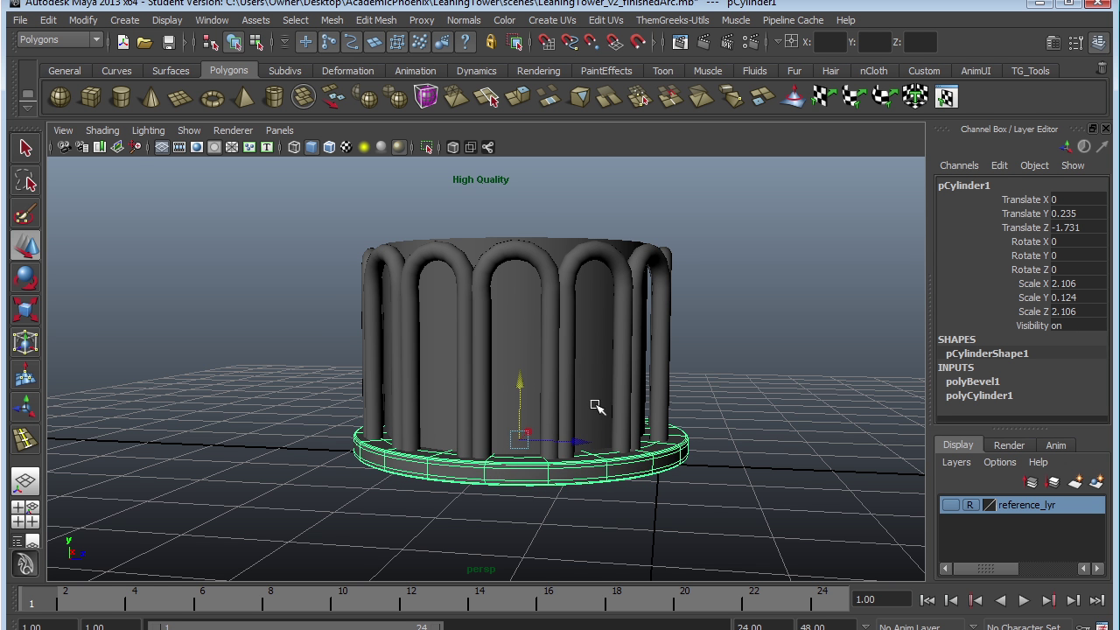
left_click(593, 346)
left_click(608, 505)
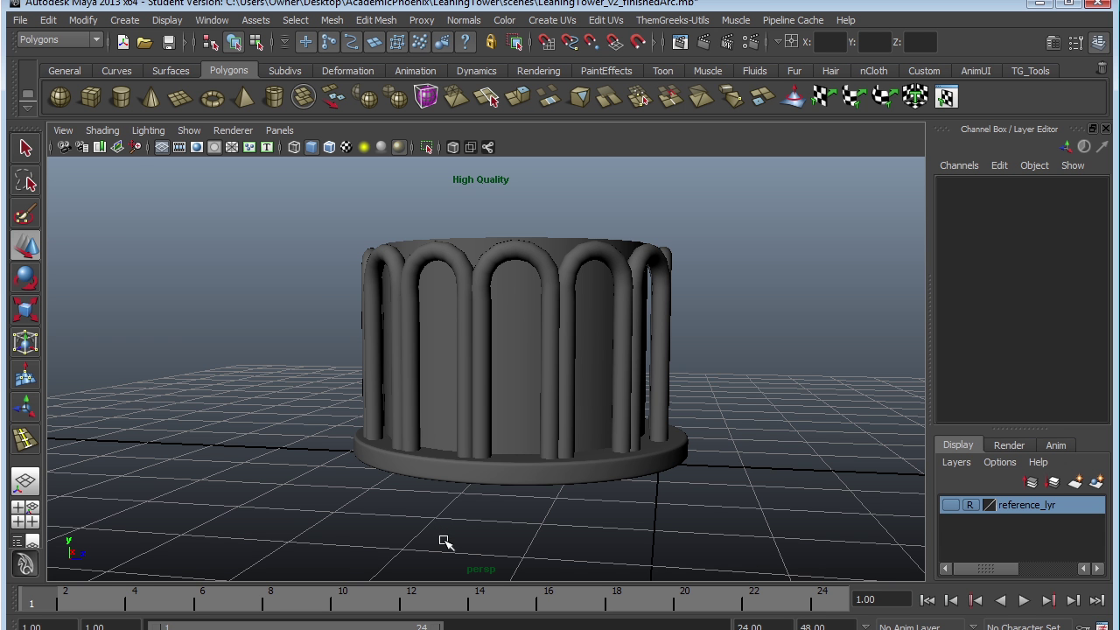
left_click(646, 462)
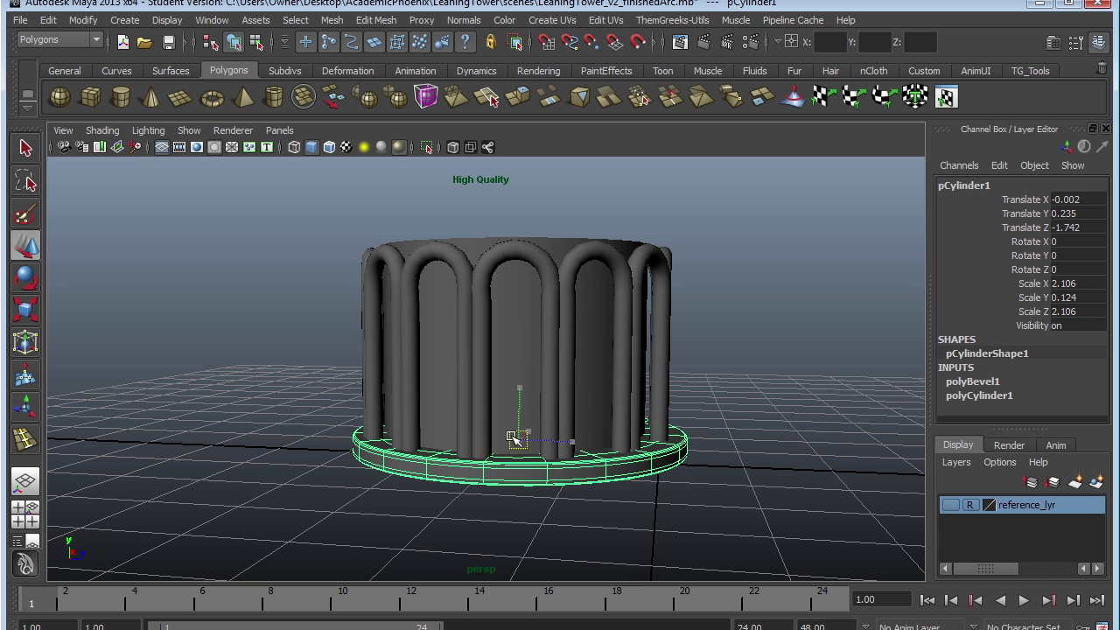
left_click(584, 513)
Select all the arches, the base disc and the inner cylinder and group them
left_click_drag(668, 341, 637, 360, "alt")
left_click_drag(344, 225, 739, 442)
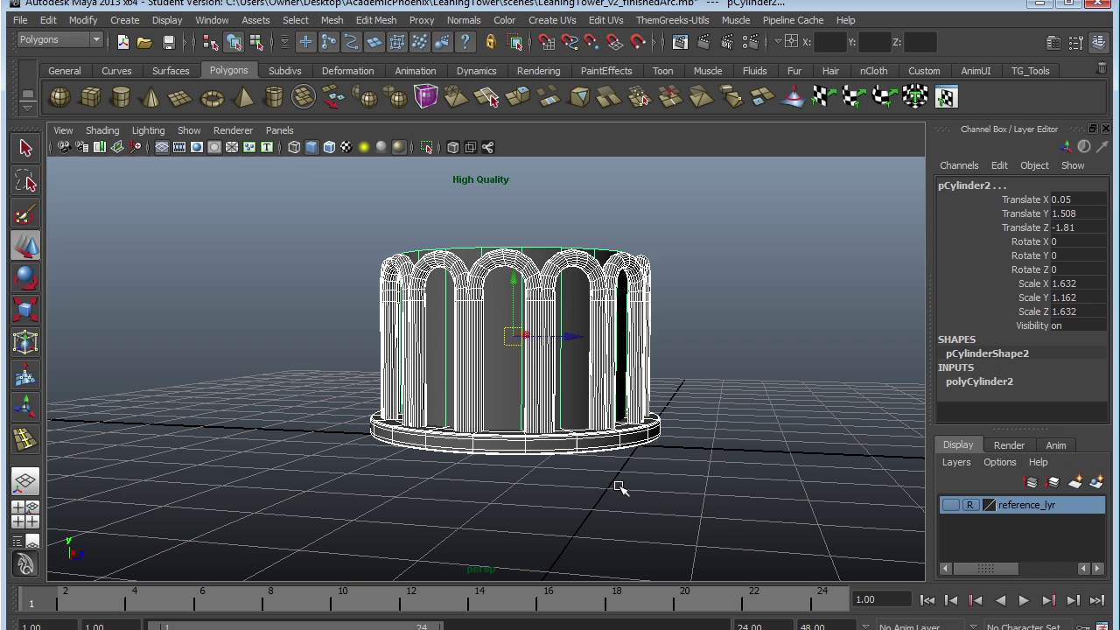
left_click(48, 20)
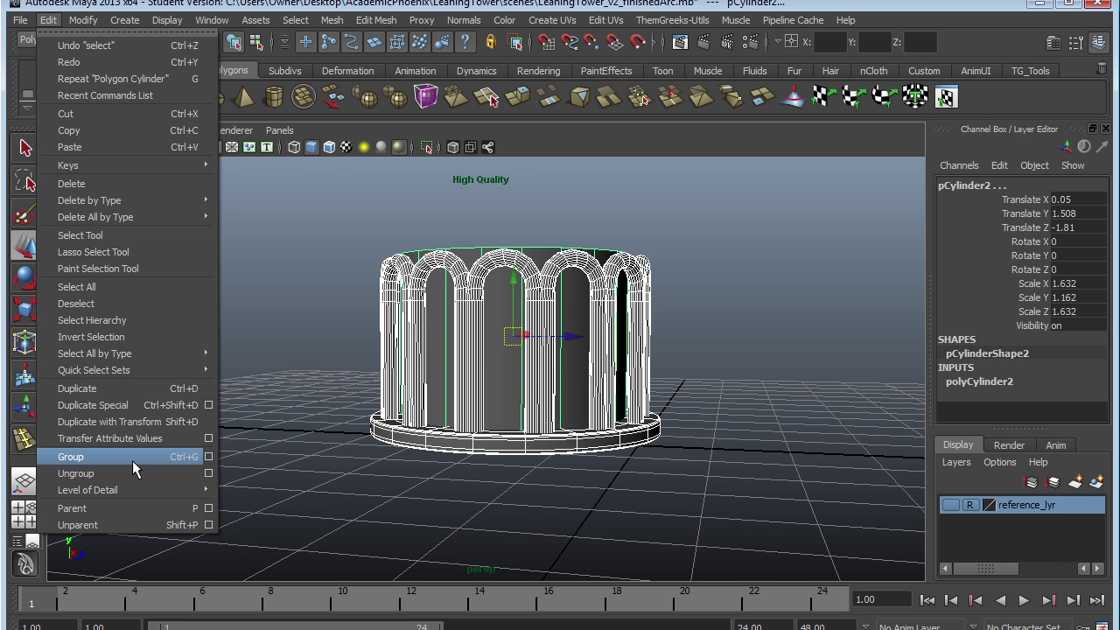
left_click(853, 470)
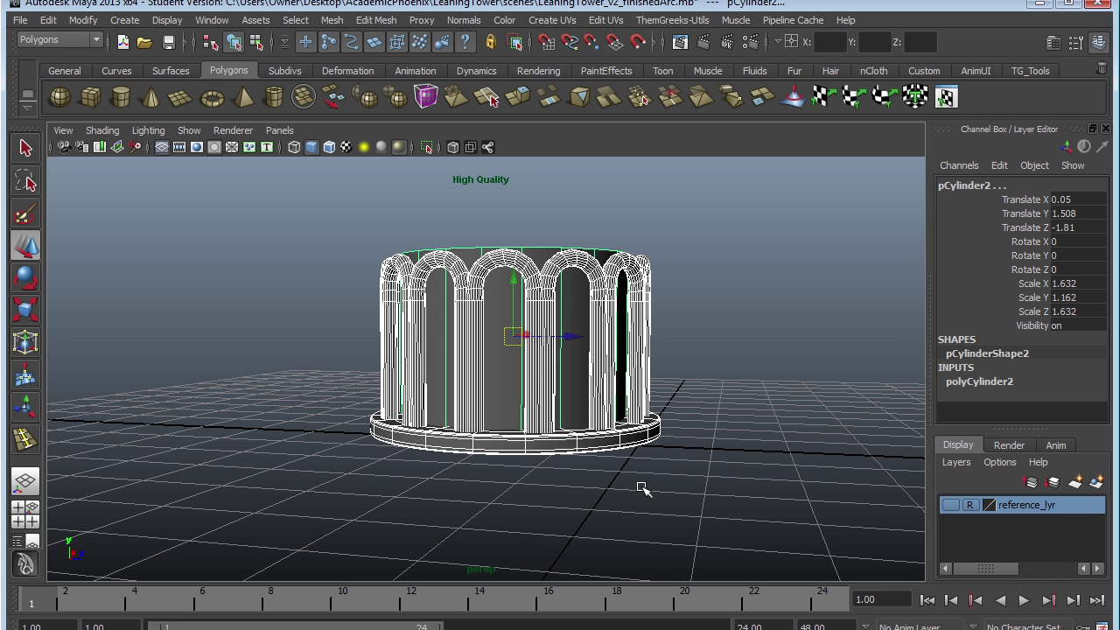
key("ctrl+g")
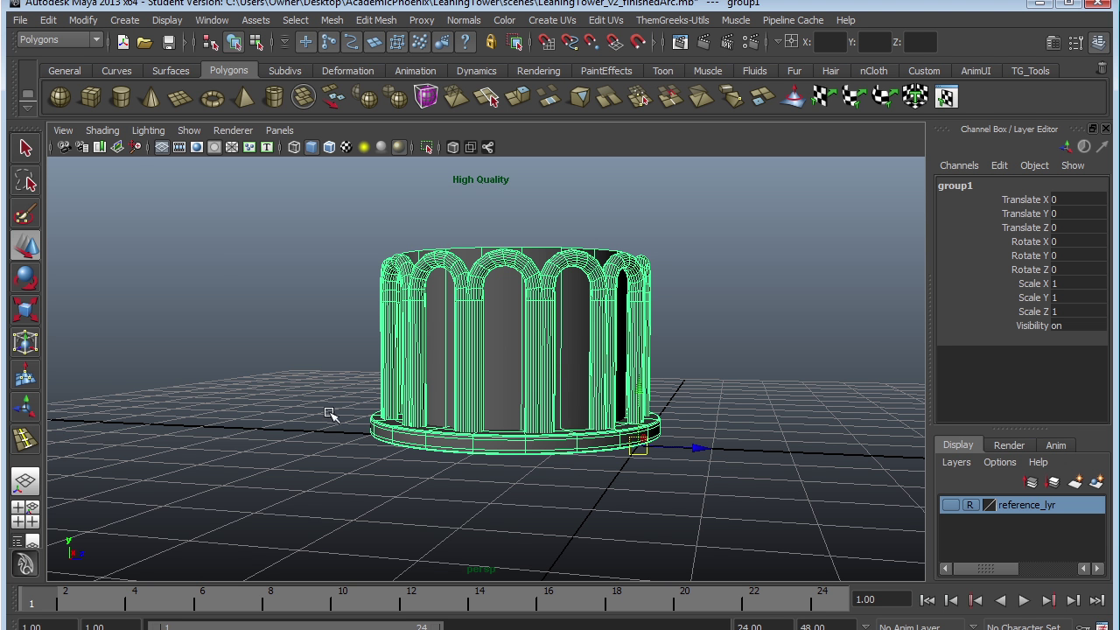
Open the Outliner at the side of the viewport and expand group1 to list its children
left_click(212, 20)
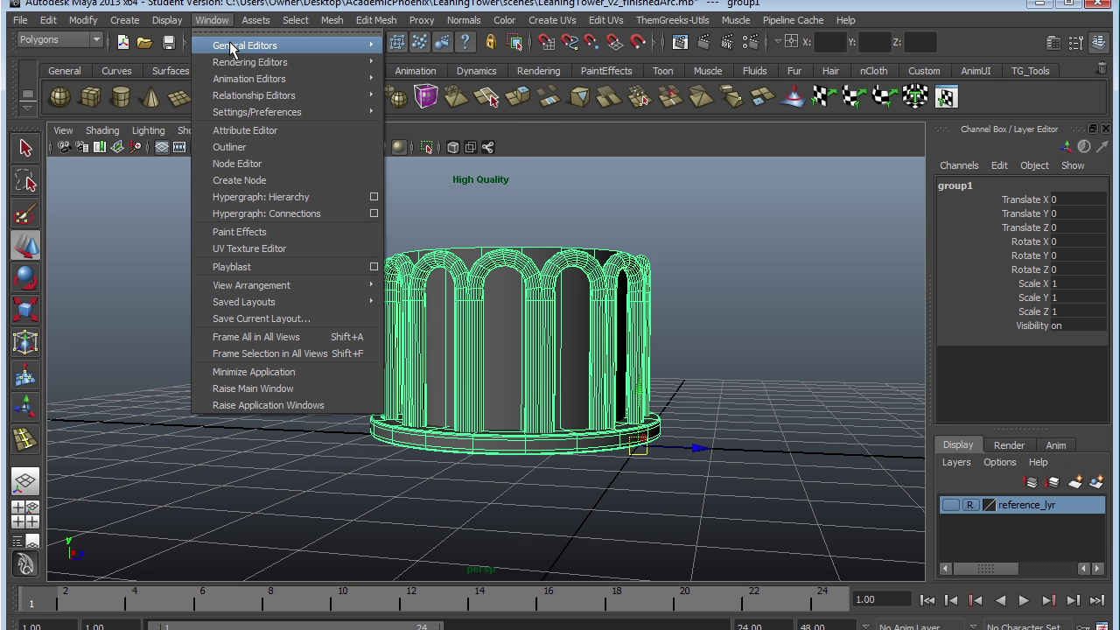
left_click(252, 146)
left_click_drag(156, 155, 125, 132)
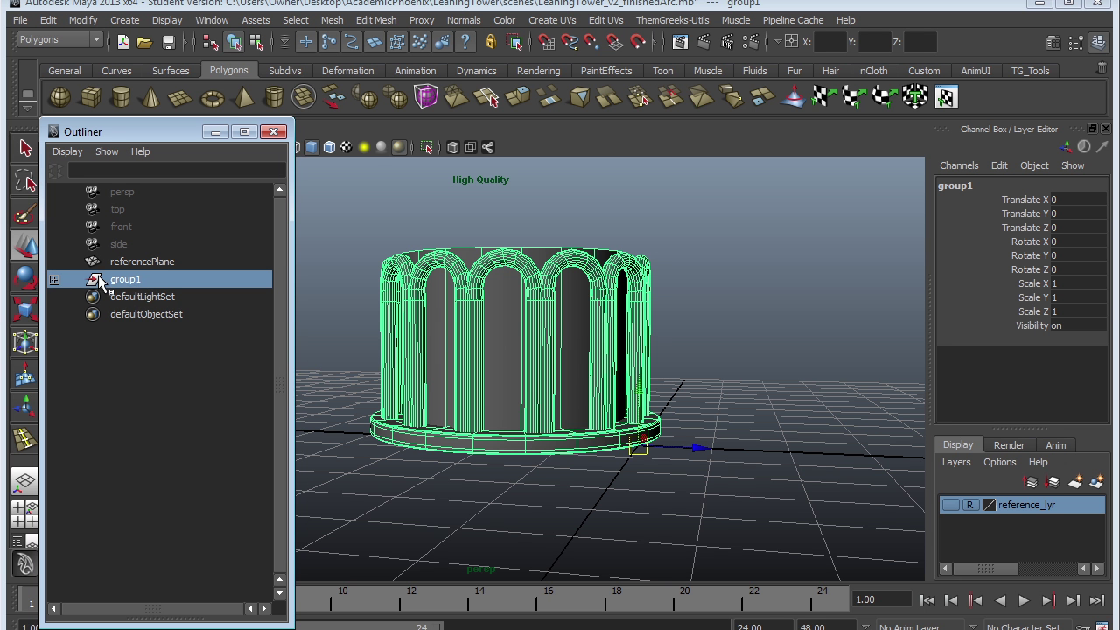
left_click(53, 280)
scroll(278, 333, "down", 1)
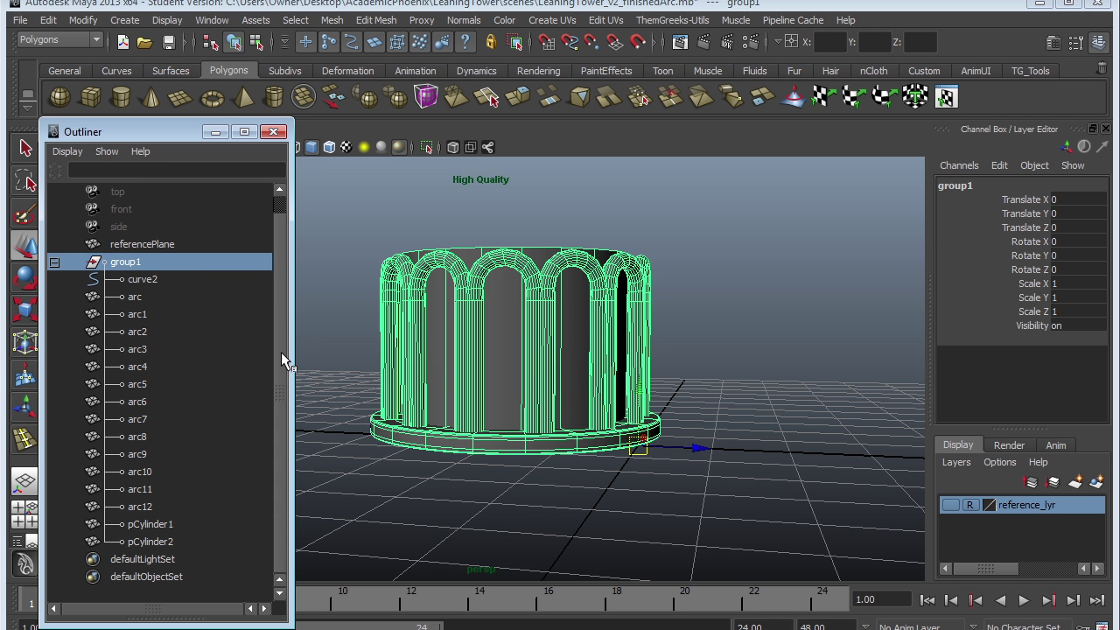
Go through the arcs and both cylinders in group1 one by one to identify each part in the viewport
left_click(136, 297)
left_click(137, 314)
left_click(136, 331)
left_click(135, 349)
left_click(135, 384)
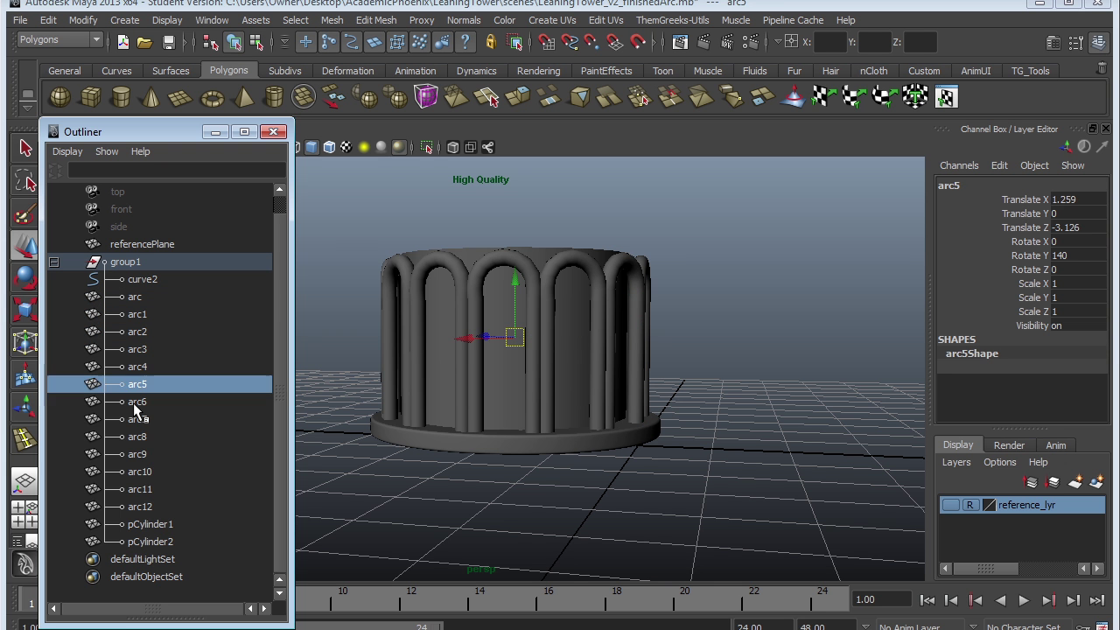
left_click(135, 419)
left_click(137, 437)
left_click(138, 471)
left_click(139, 489)
left_click(140, 506)
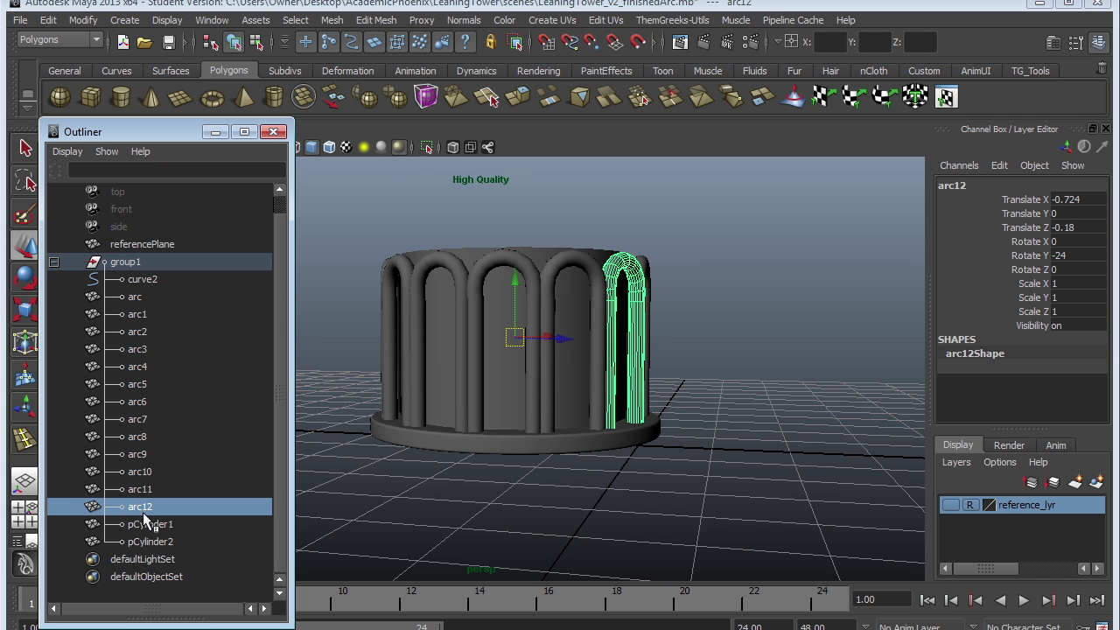
left_click(163, 532)
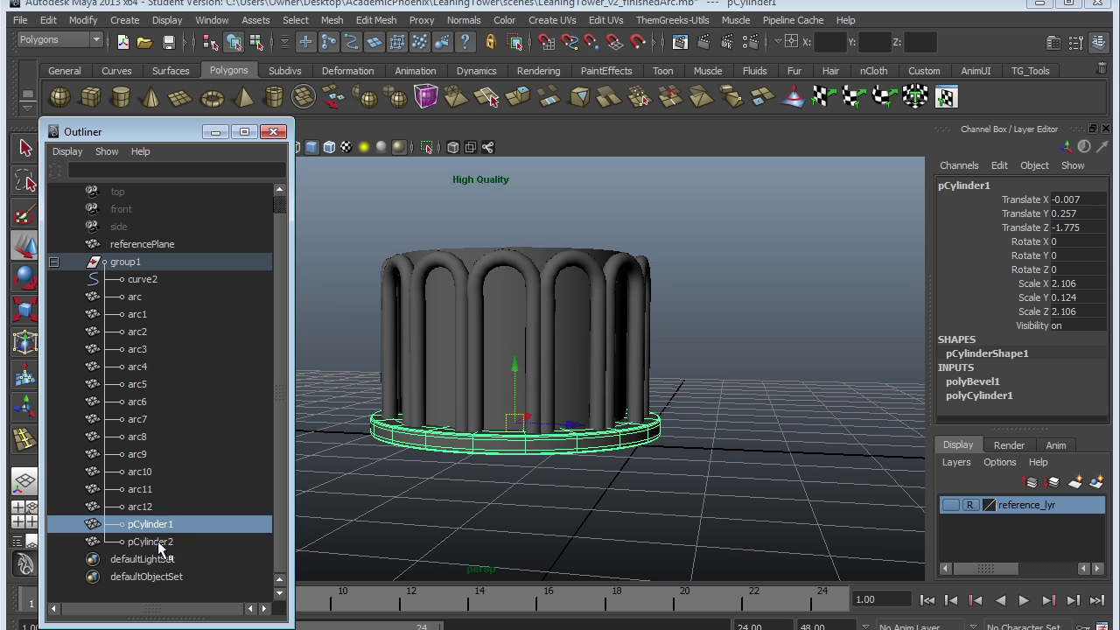
left_click(158, 543)
Rename pCylinder1 as base and pCylinder2 as interior
left_click(156, 531)
double_click(155, 526)
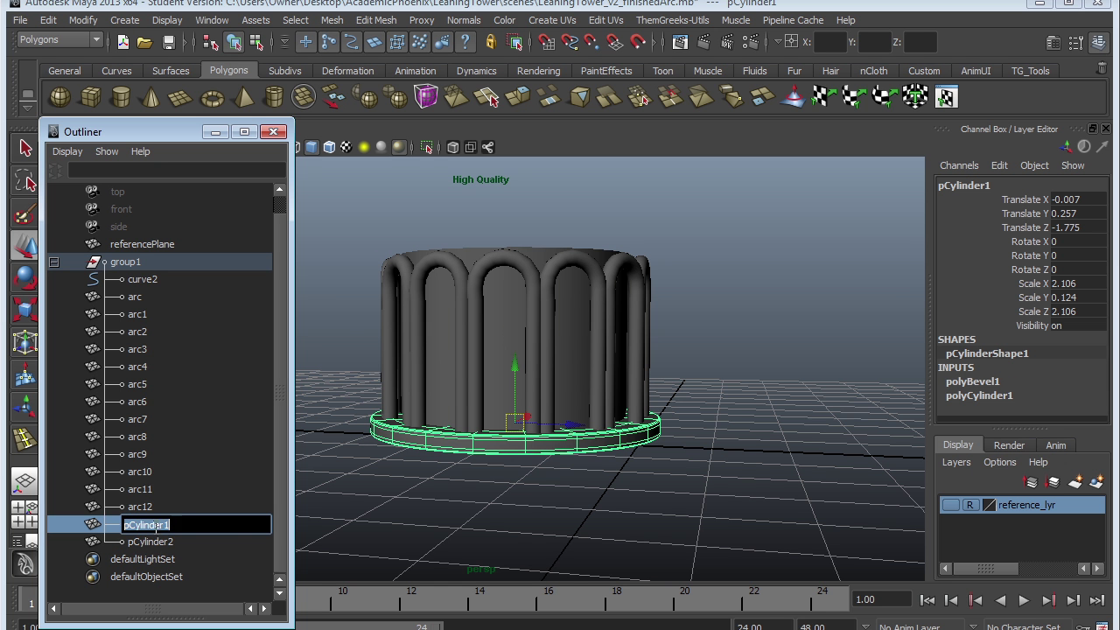
type("base")
left_click(162, 542)
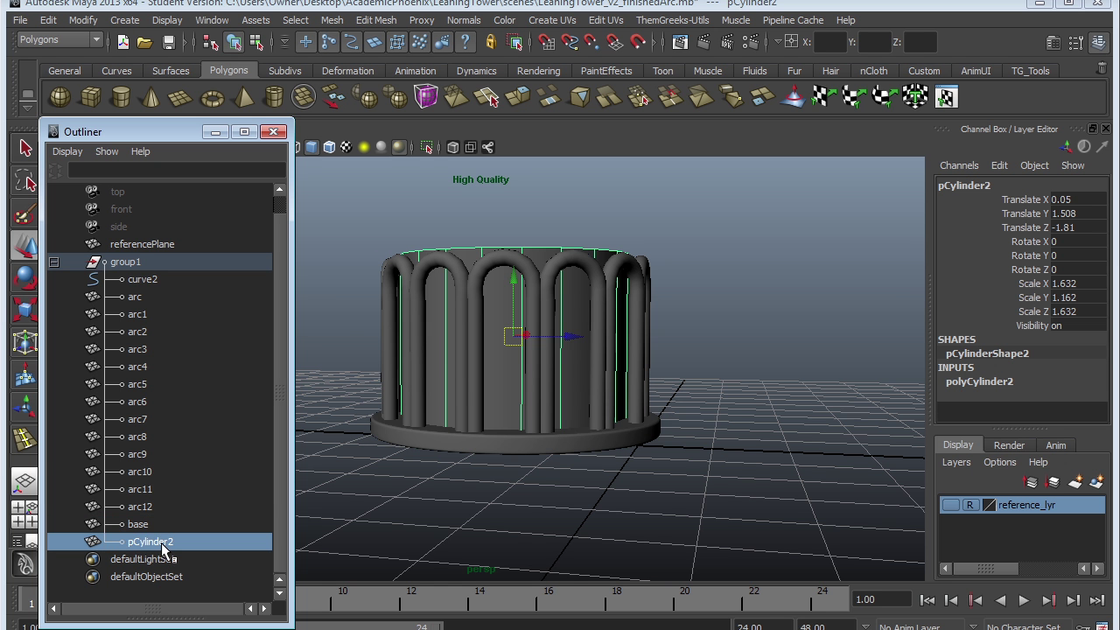
double_click(155, 543)
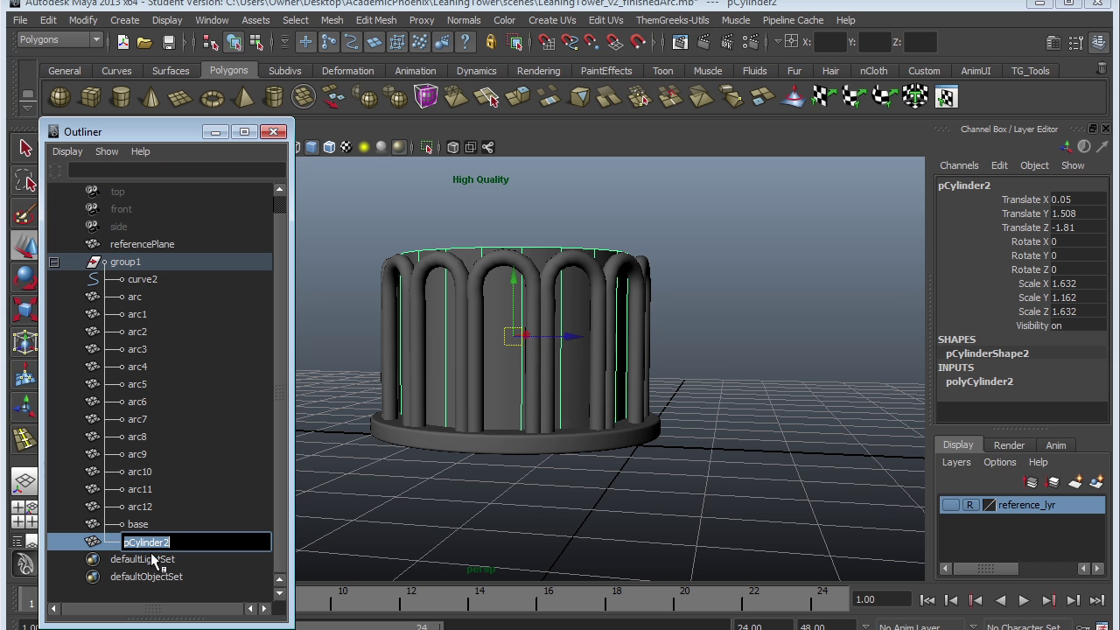
type("interior")
key("Return")
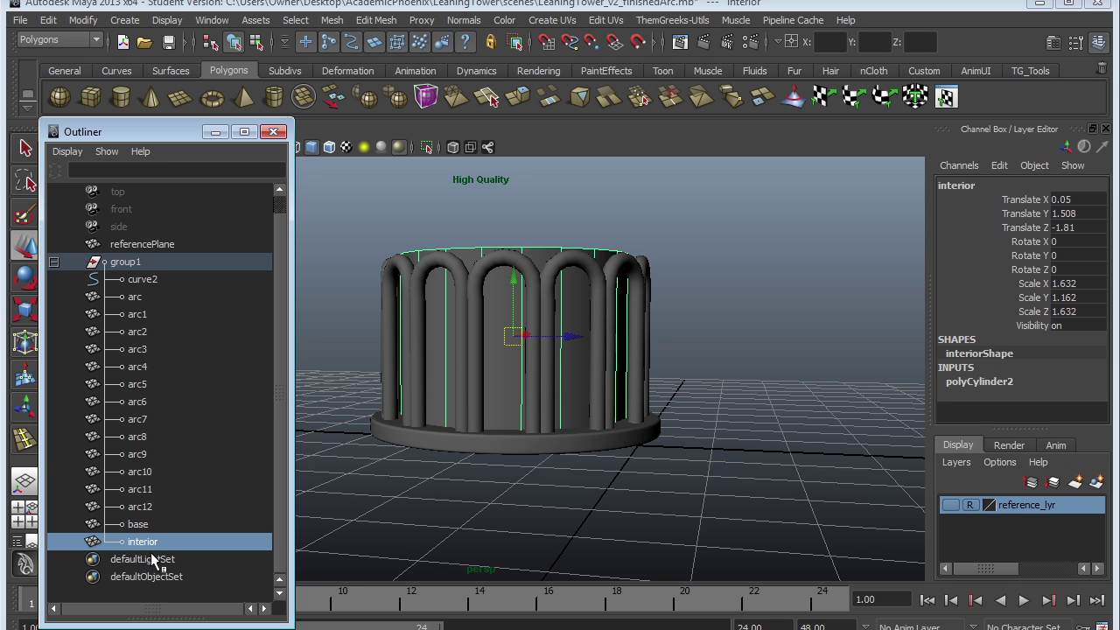
Delete the leftover construction curve curve2 from group1
left_click(145, 279)
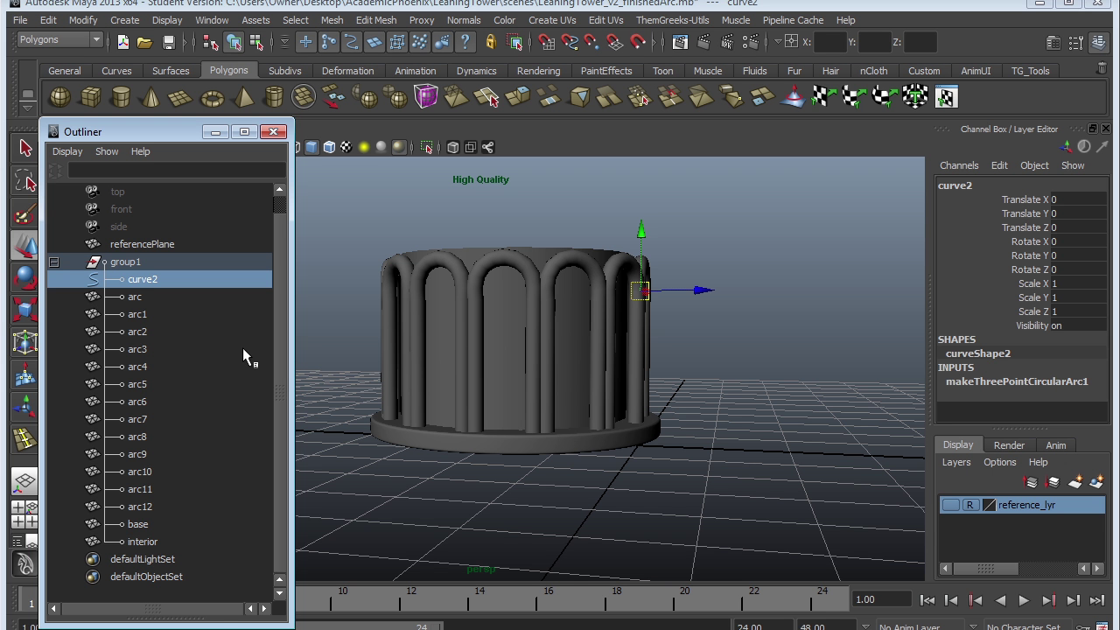
key("Delete")
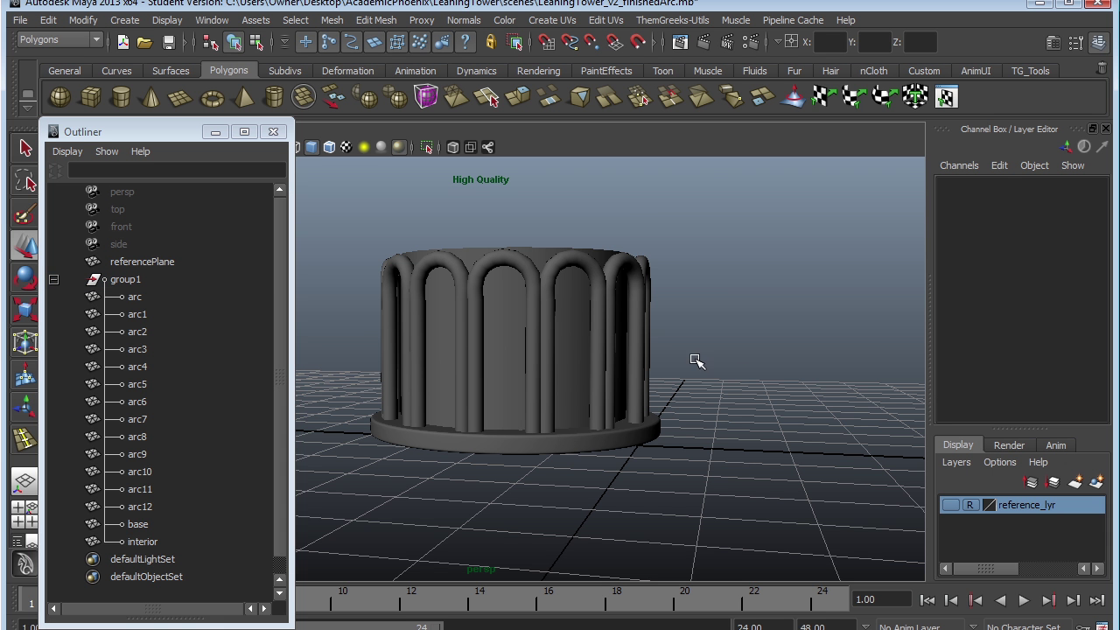
left_click_drag(695, 360, 647, 349, "alt")
Rename group1 as Level1
left_click(129, 280)
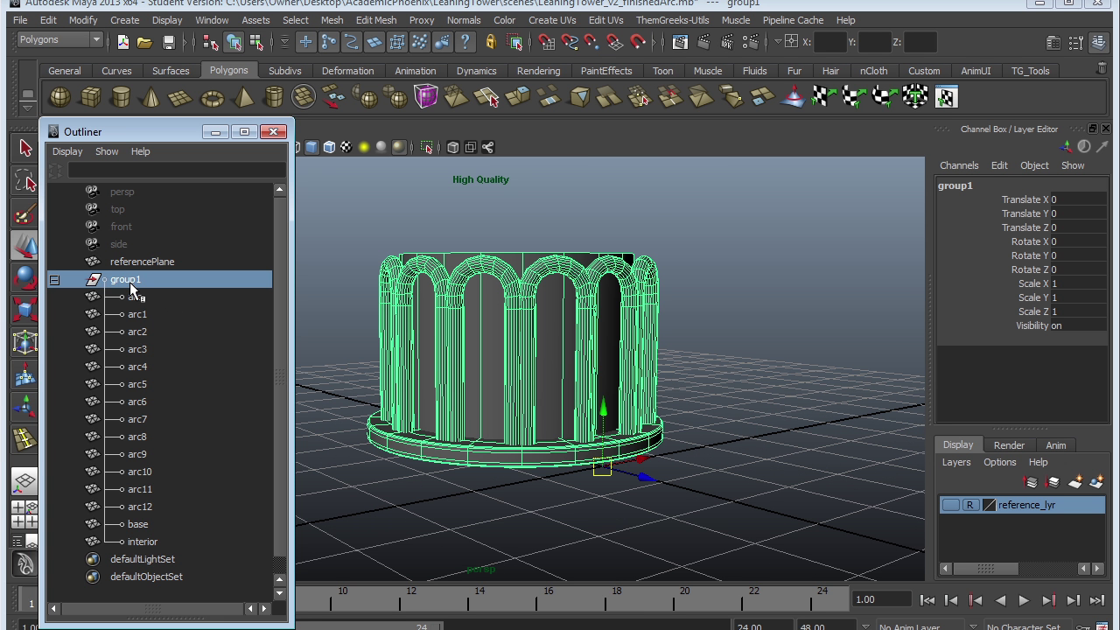
double_click(131, 282)
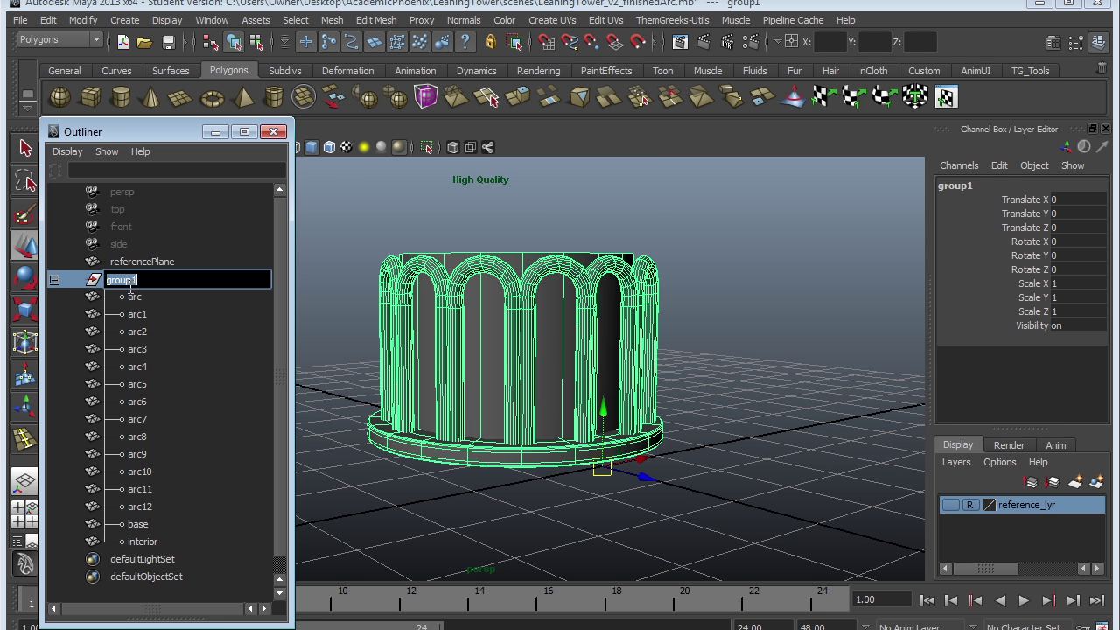
type("Level1")
key("Return")
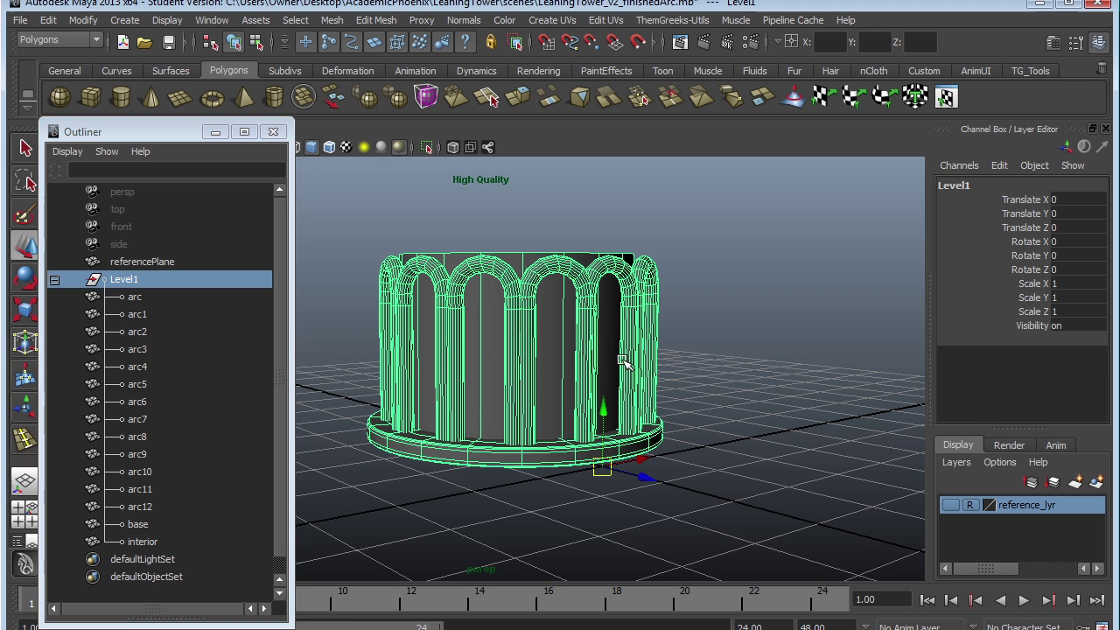
Compare selecting Level1's individual children with selecting the whole group, then collapse Level1 and leave it selected
middle_click_drag(621, 362, 656, 359, "alt")
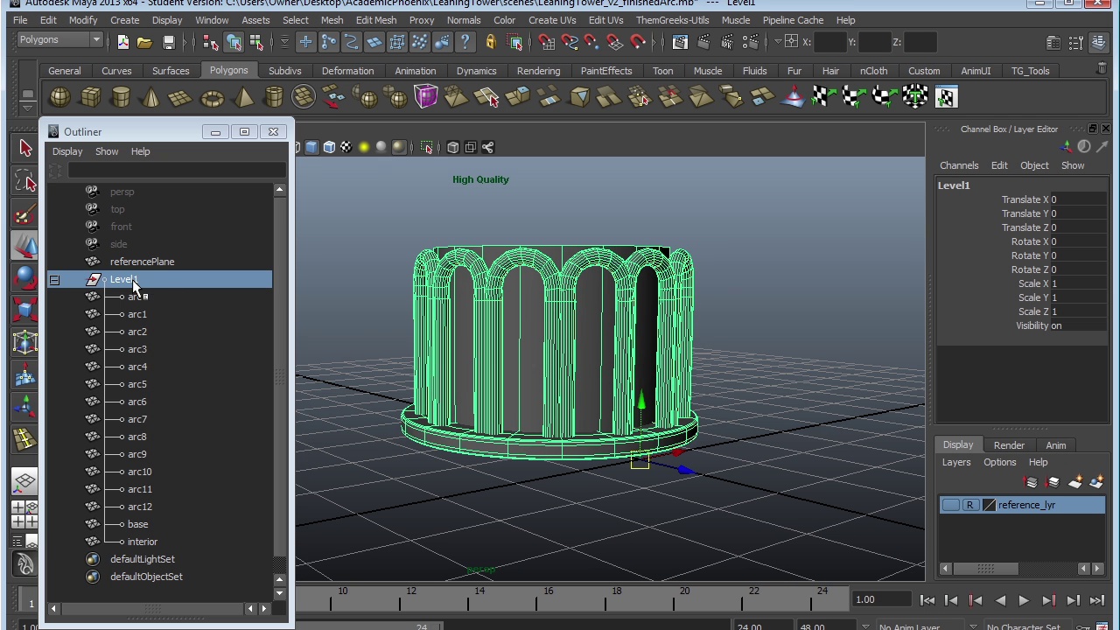
left_click(133, 297)
left_click(132, 350)
left_click(130, 400)
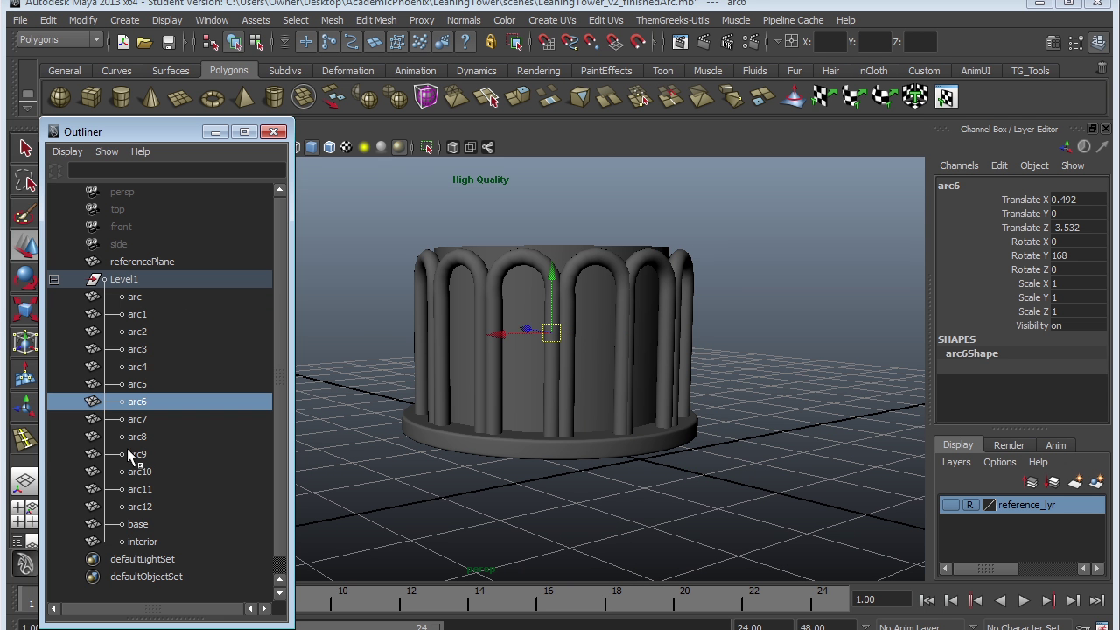
left_click(129, 453)
left_click(140, 542)
left_click(136, 298, "shift")
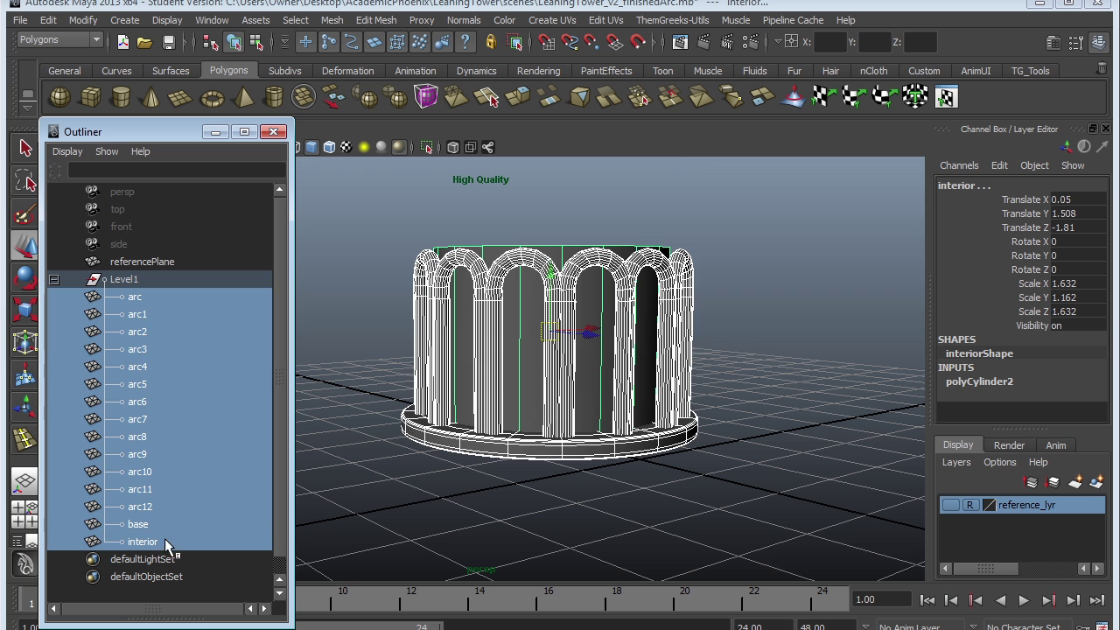
left_click(123, 279)
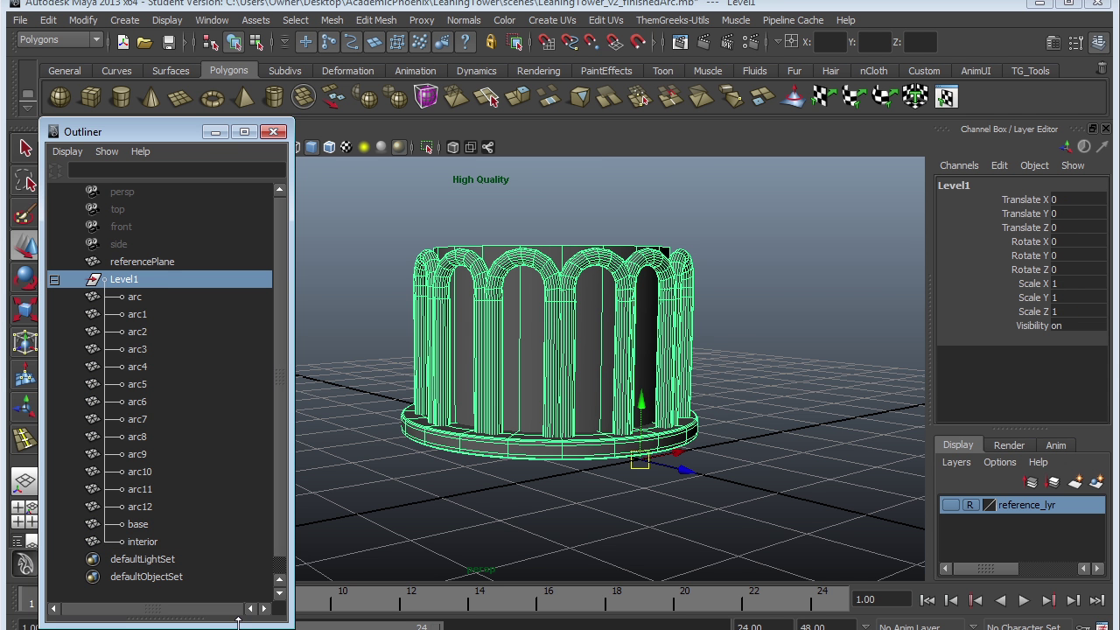
left_click(54, 280)
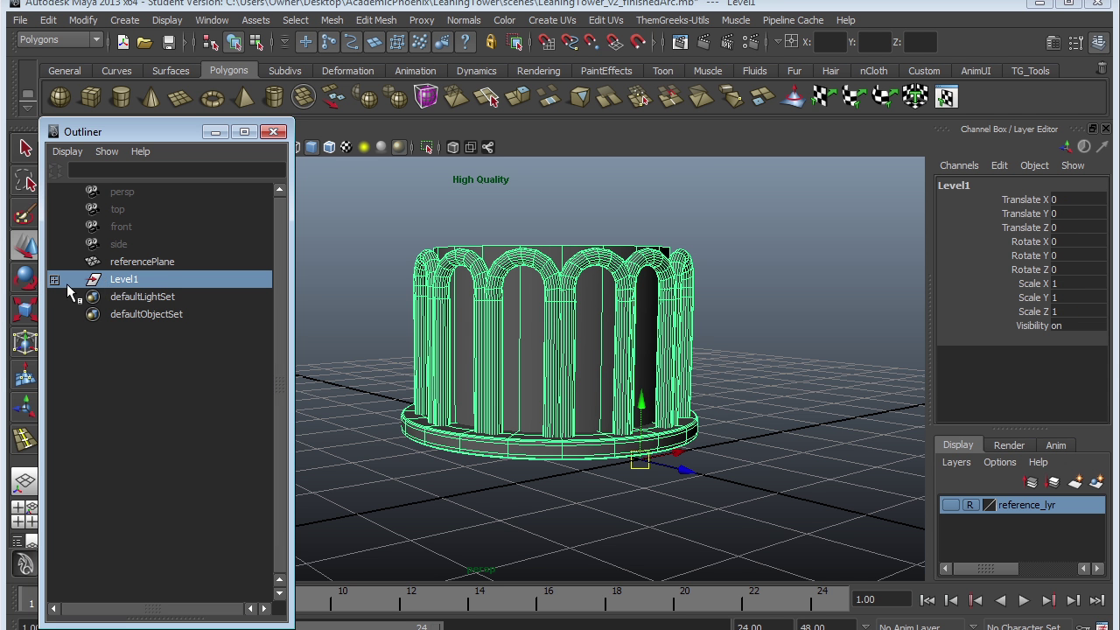
left_click(338, 480)
left_click(143, 280)
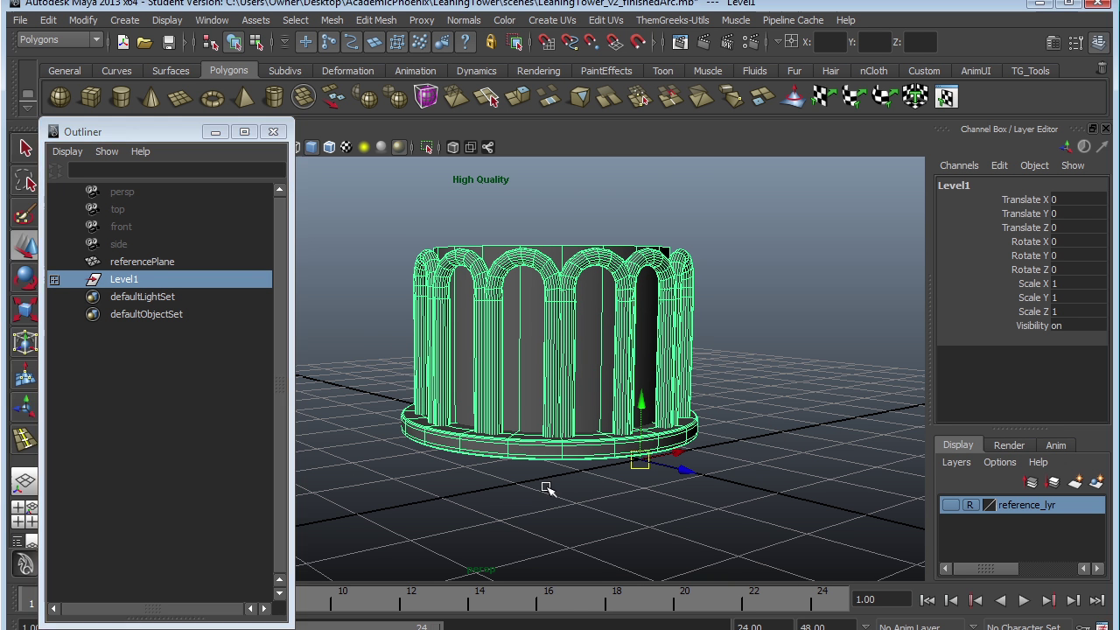
Minimize the Outliner and switch to an enlarged front view of Level1
left_click_drag(545, 487, 637, 456, "alt")
key("space")
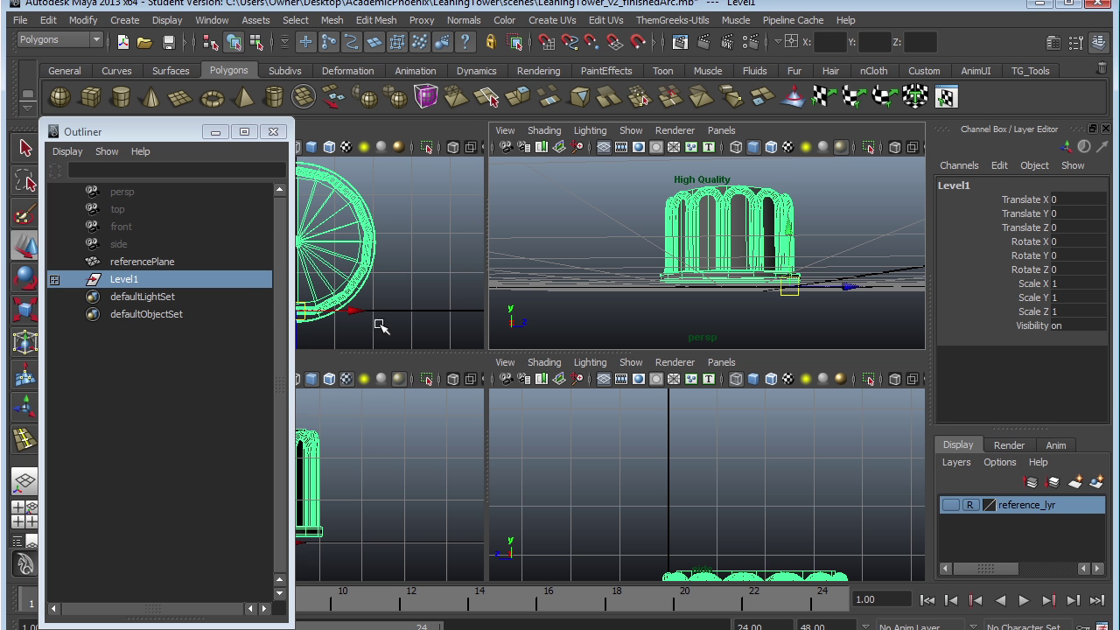
left_click(214, 134)
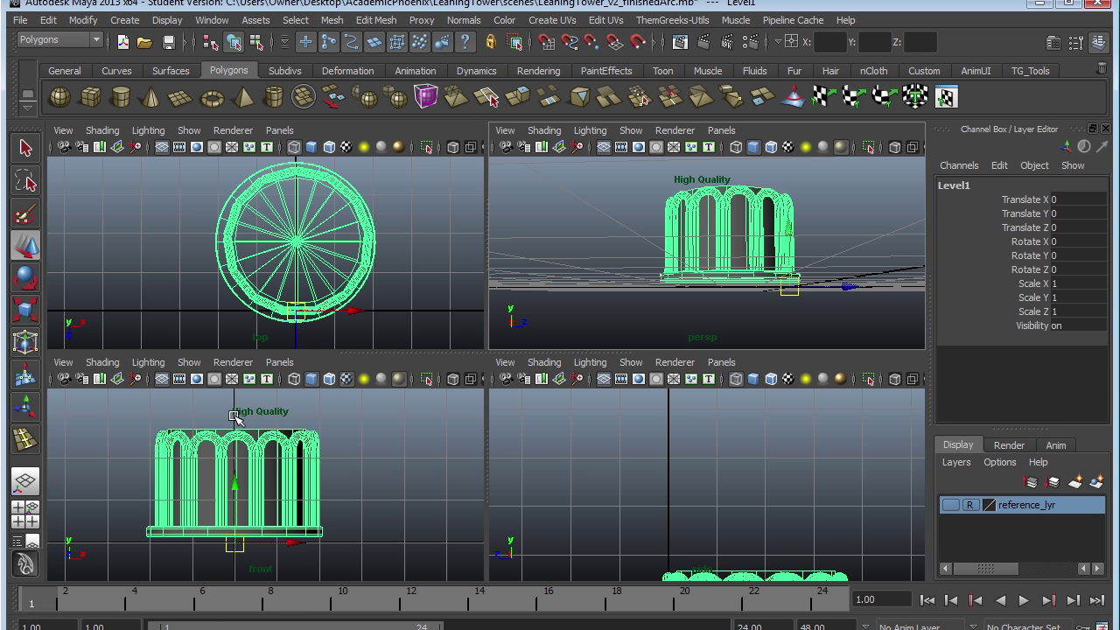
middle_click_drag(317, 545, 387, 512, "alt")
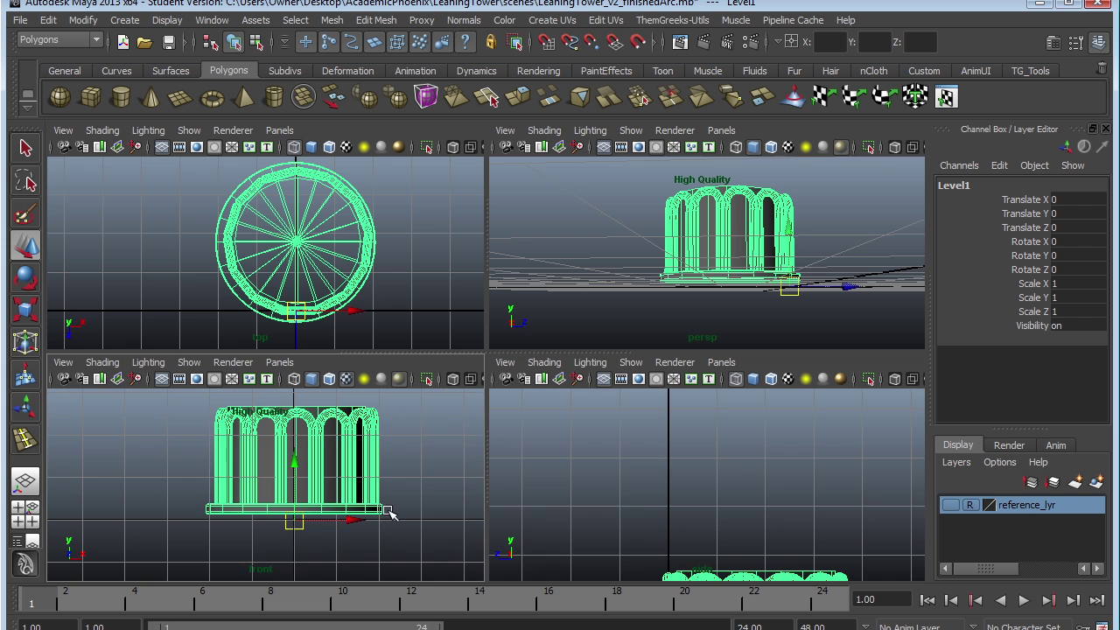
key("space")
Raise Level1's pivot point in the front view to the bottom edge of the base disc
middle_click_drag(405, 398, 308, 415, "alt")
right_click_drag(522, 413, 875, 612, "alt")
middle_click_drag(568, 491, 648, 364, "alt")
right_click_drag(648, 364, 777, 490, "alt")
middle_click_drag(662, 466, 718, 440, "alt")
key("Insert")
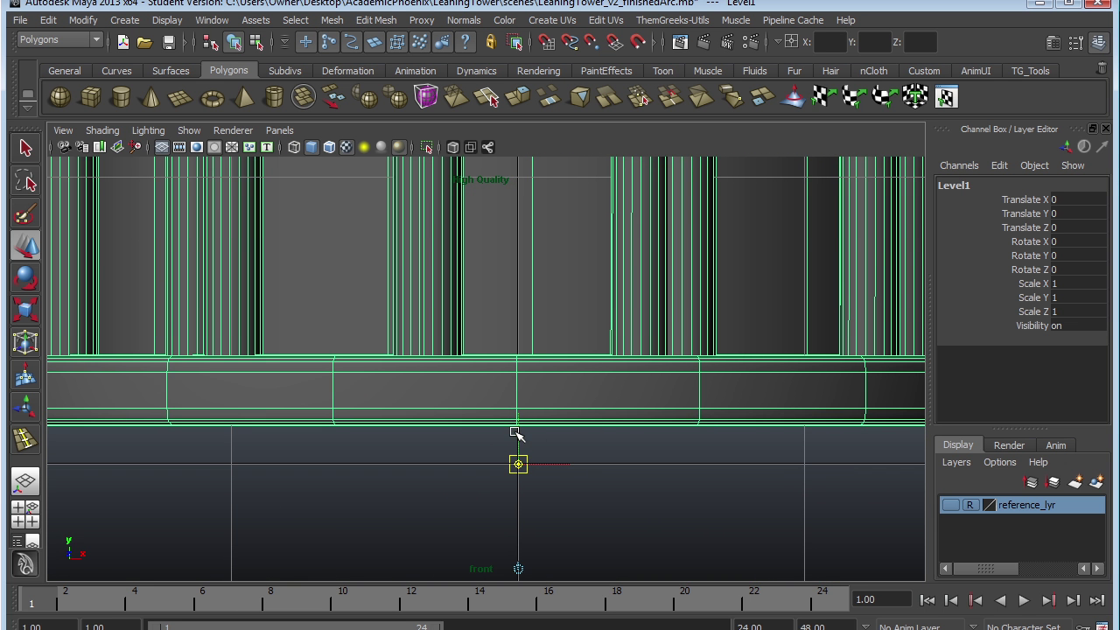
left_click_drag(516, 429, 523, 394)
key("Insert")
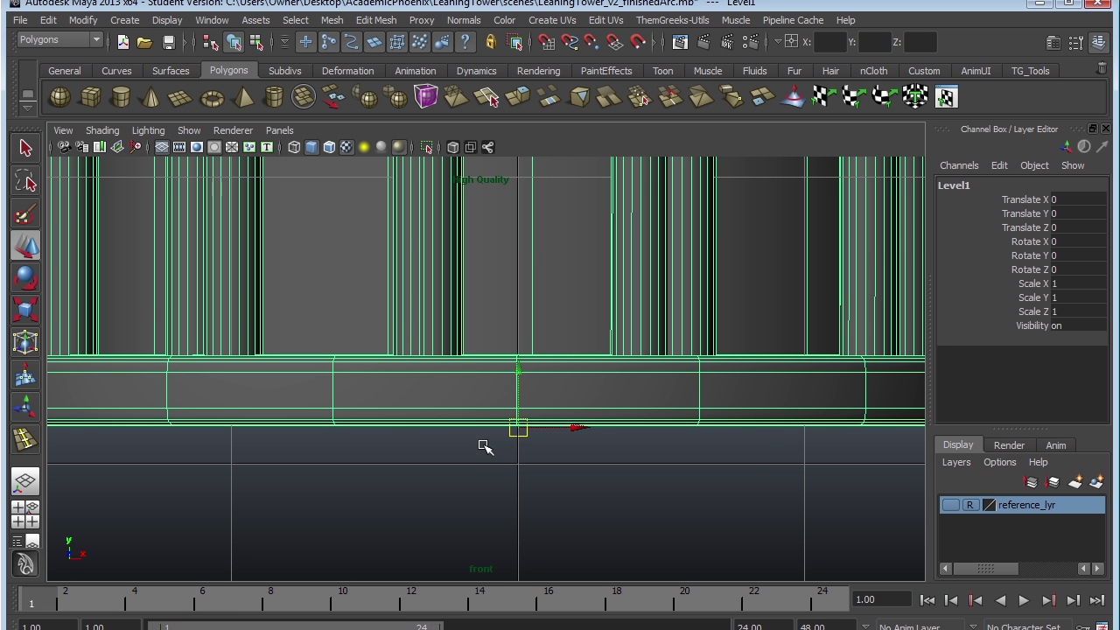
Duplicate Level1 and move the copy up in the front view to a Translate Y of about 2.46
right_click_drag(778, 423, 750, 440, "alt")
key("space")
key("space")
left_click_drag(762, 283, 734, 366, "alt")
left_click_drag(701, 424, 635, 445, "alt")
key("space")
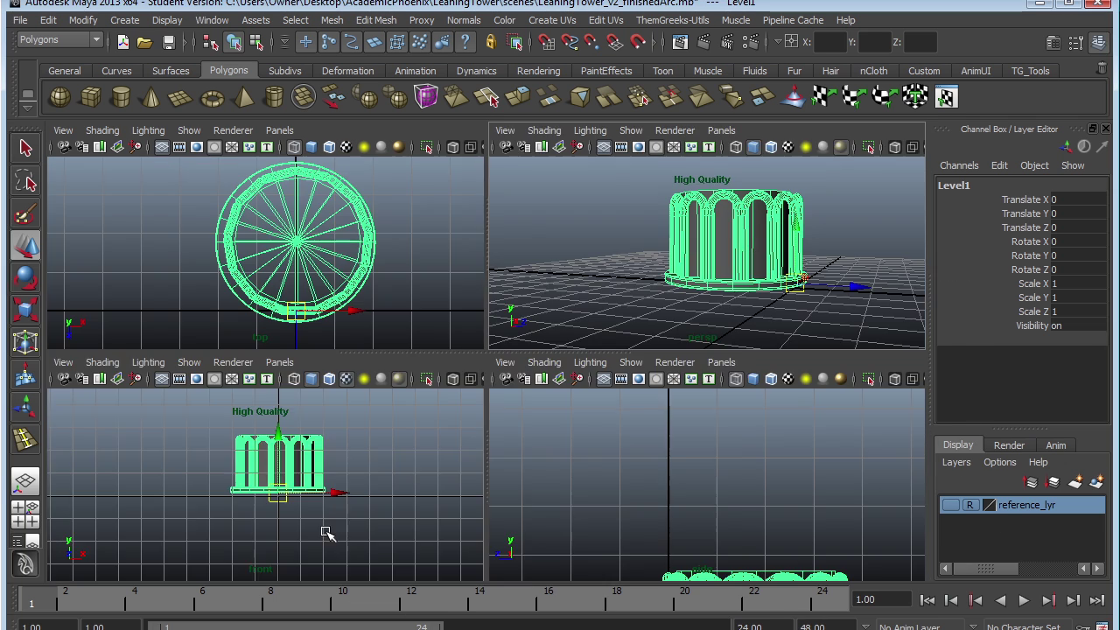
key("space")
right_click_drag(662, 494, 810, 560, "alt")
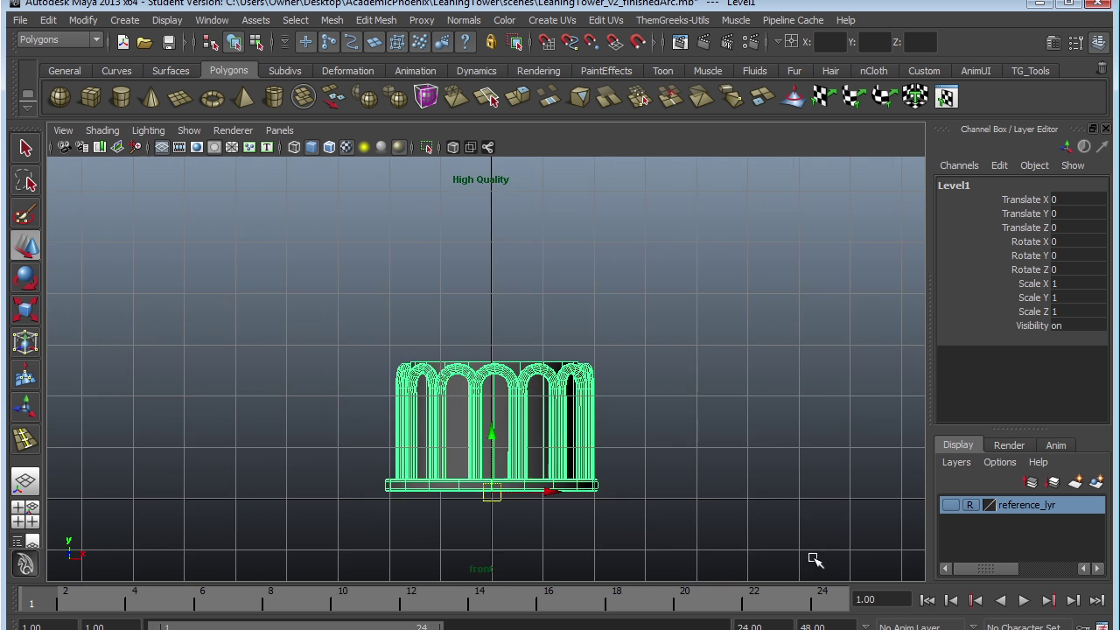
middle_click_drag(642, 514, 682, 501, "alt")
left_click(541, 419)
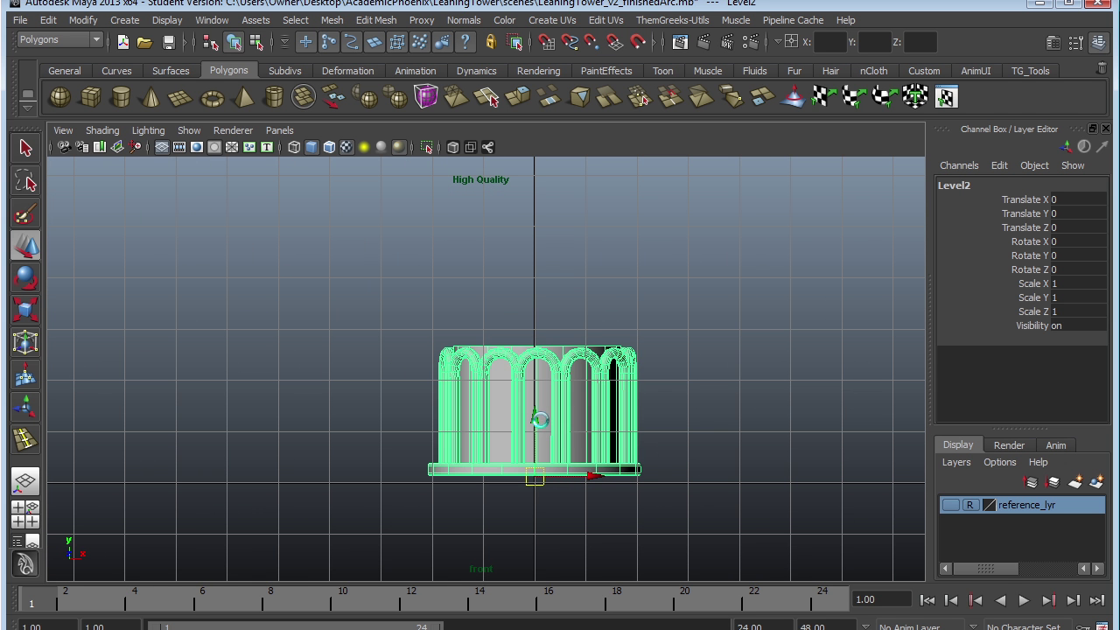
left_click_drag(535, 418, 546, 287)
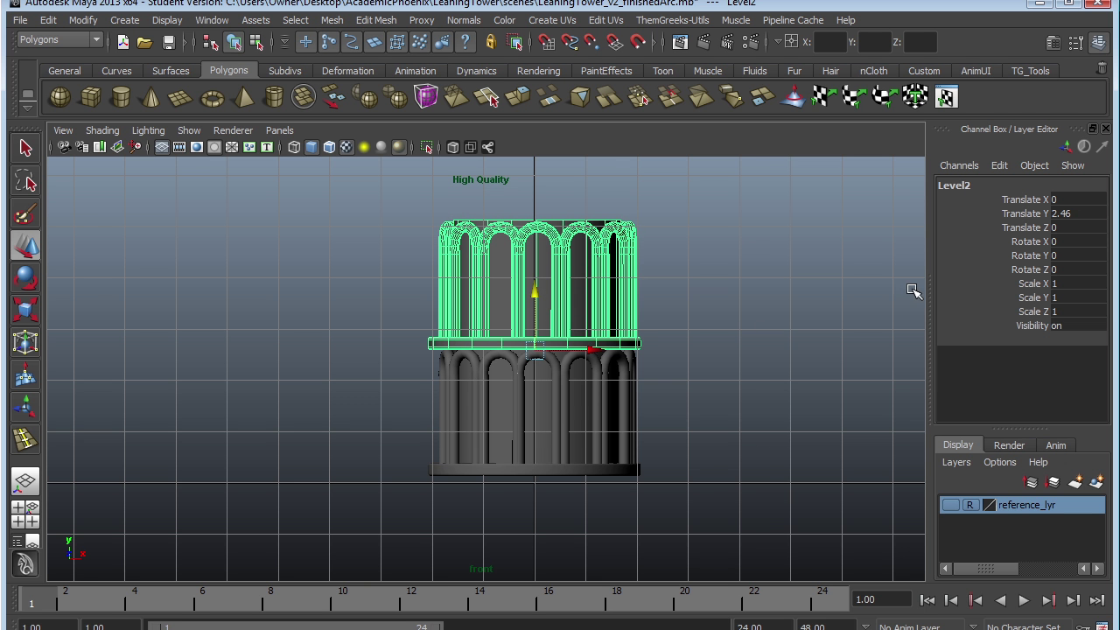
Try raising only the second storey's base disc, to a Translate Y of about 0.348
left_click(763, 339)
scroll(832, 415, "up", 4)
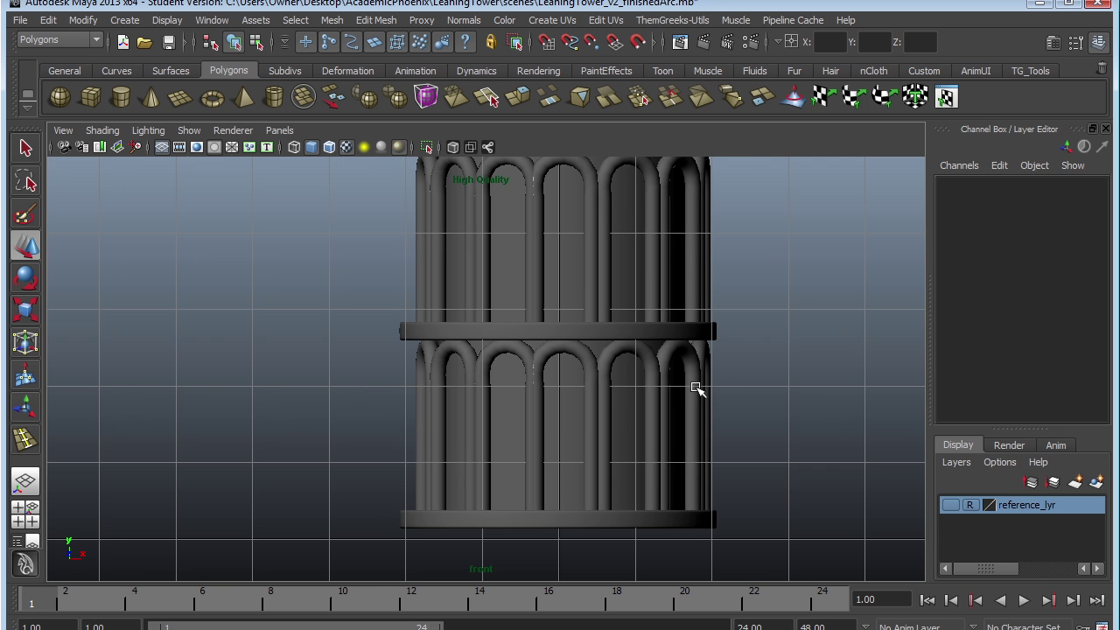
left_click(633, 333)
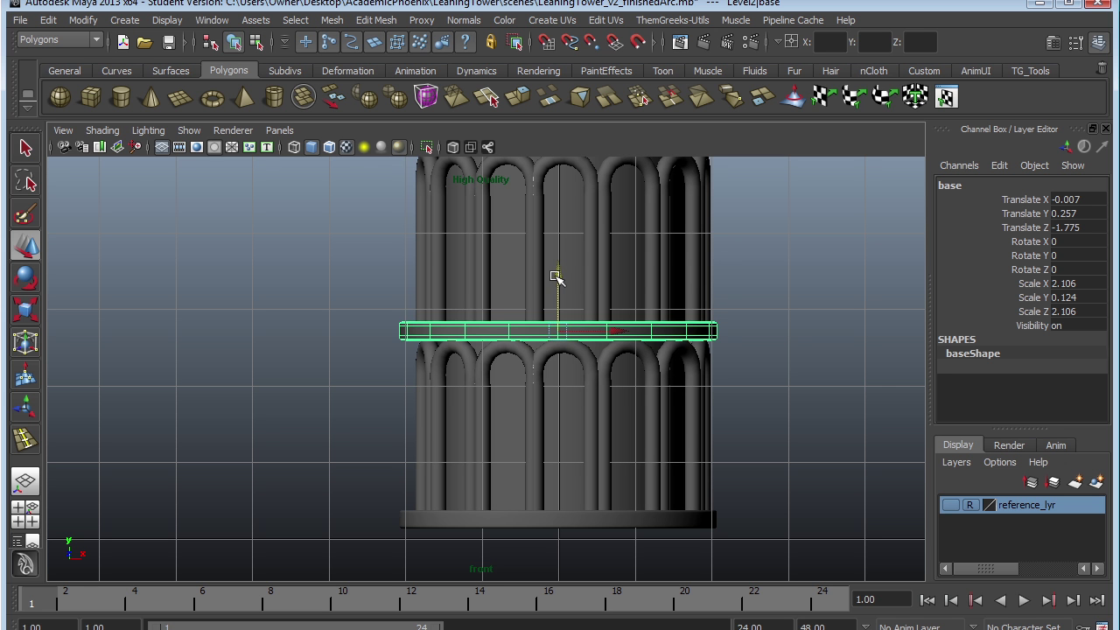
left_click_drag(556, 275, 559, 268)
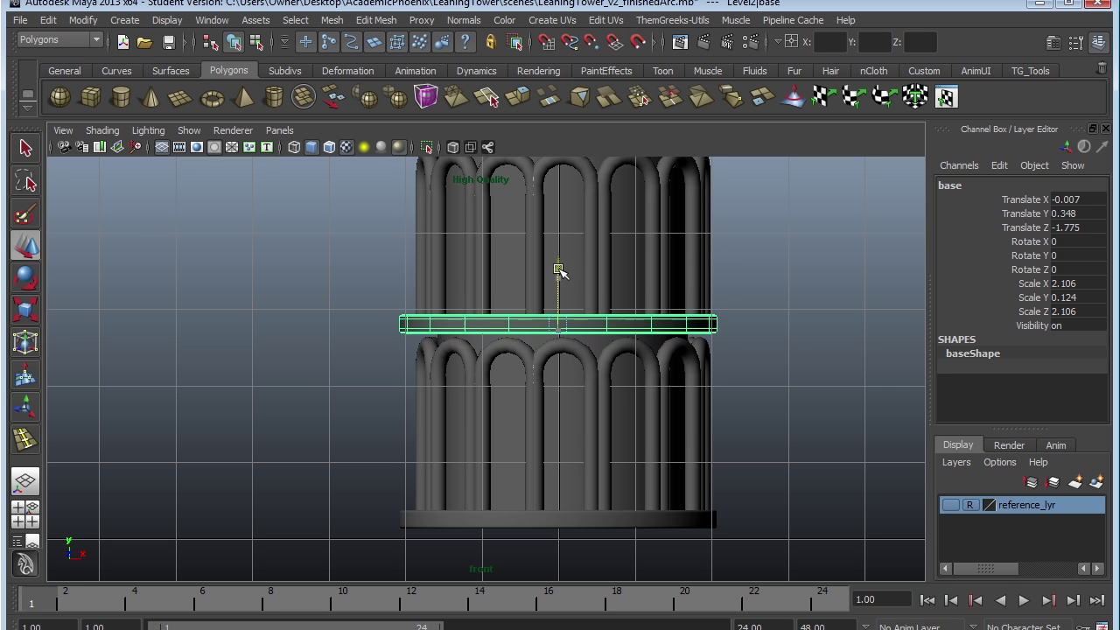
Raise the whole Level2 group slightly to a Translate Y of about 2.517, so its base sits on the first storey
left_click(603, 310)
left_click(604, 310)
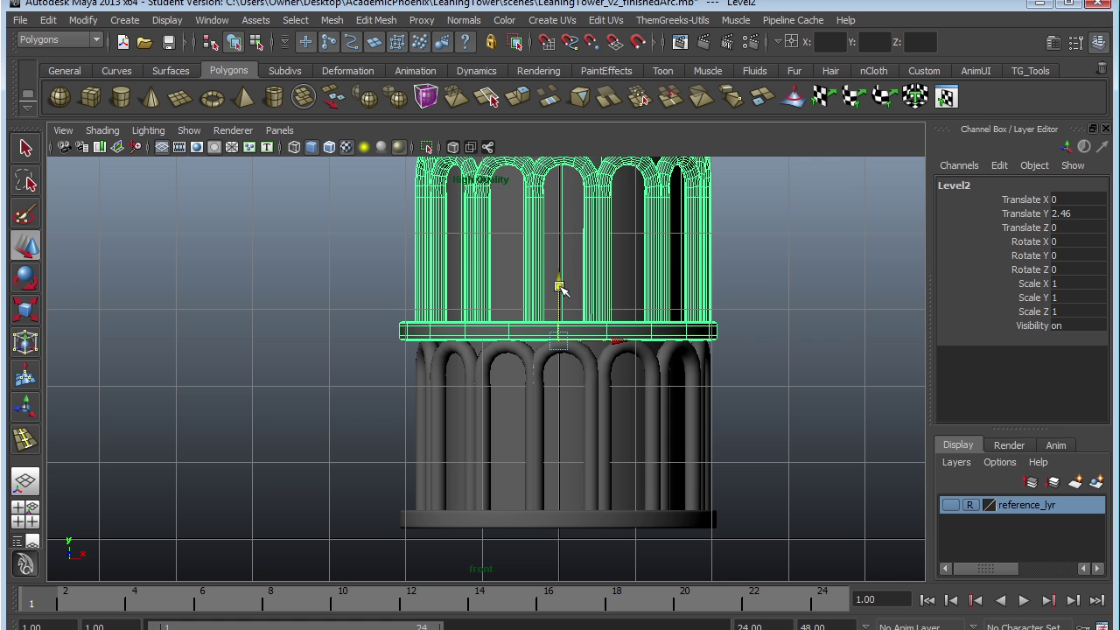
left_click_drag(560, 283, 560, 281)
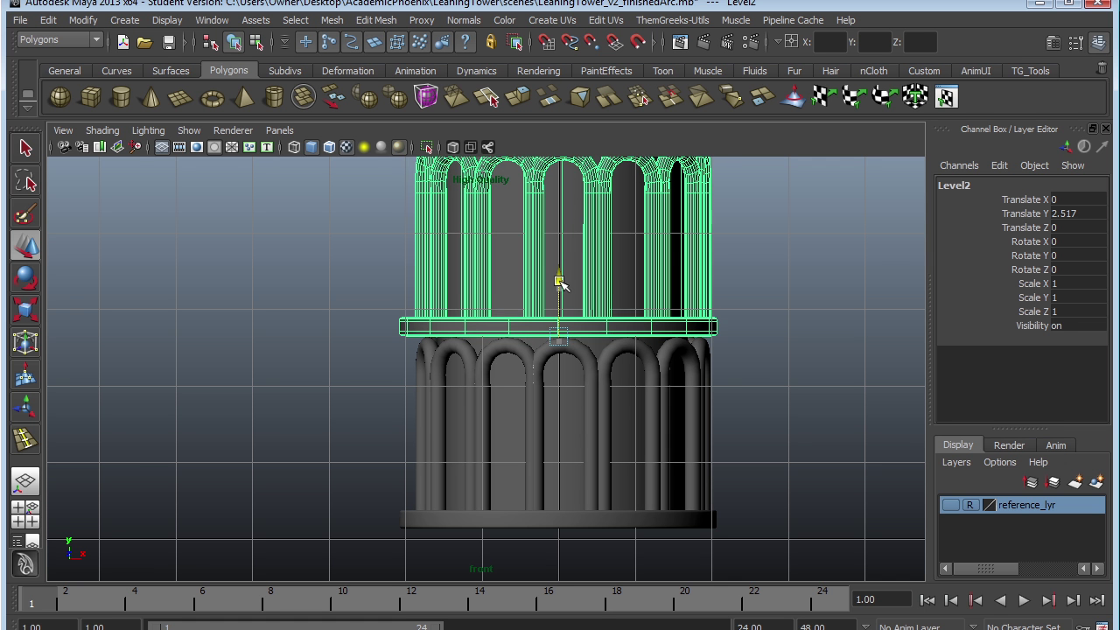
left_click(774, 299)
Reselect the Level2 group and check its exact Translate Y value
left_click(585, 327)
left_click(1066, 214)
key("Return")
left_click(1082, 216)
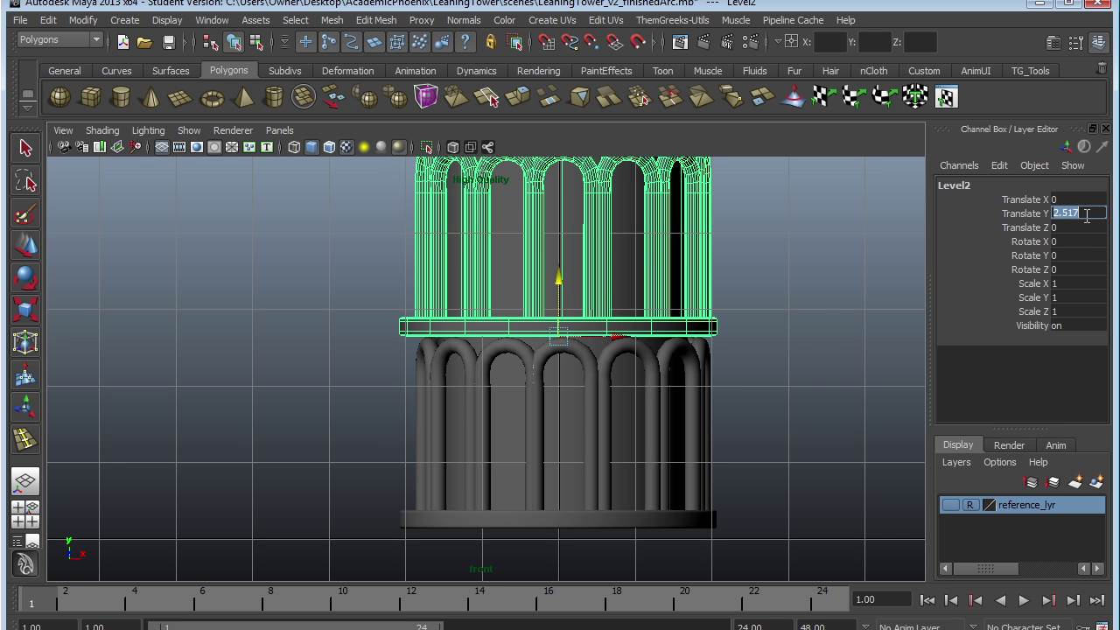
left_click(792, 342)
Select the Level2 group in the Outliner, minimize the Outliner, and make room above the tower in the front view
right_click_drag(732, 364, 652, 371, "alt")
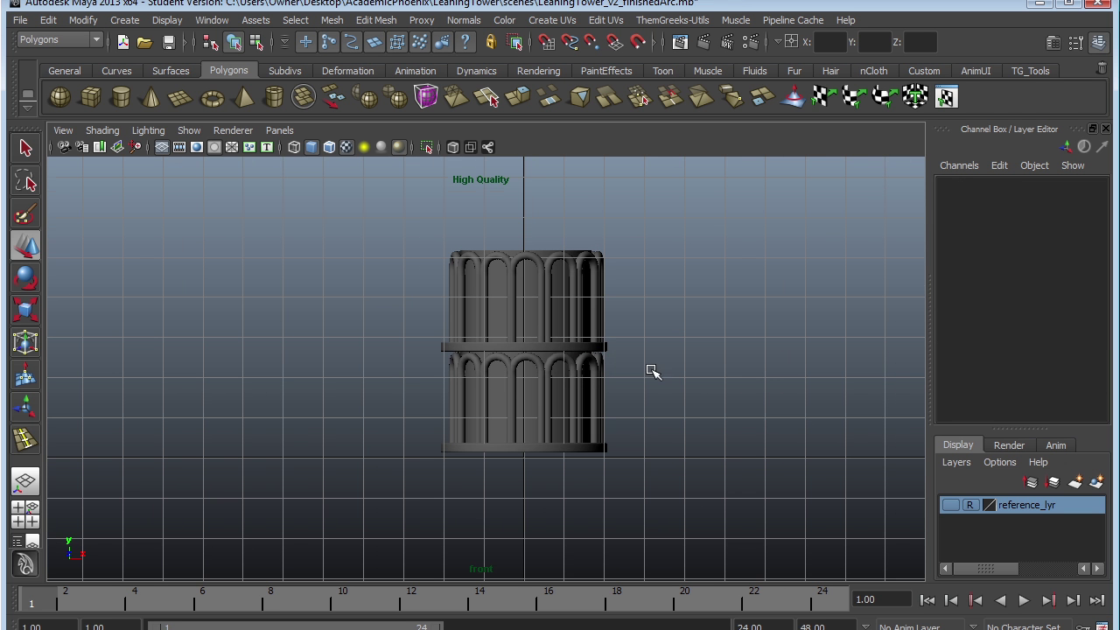
left_click(562, 346)
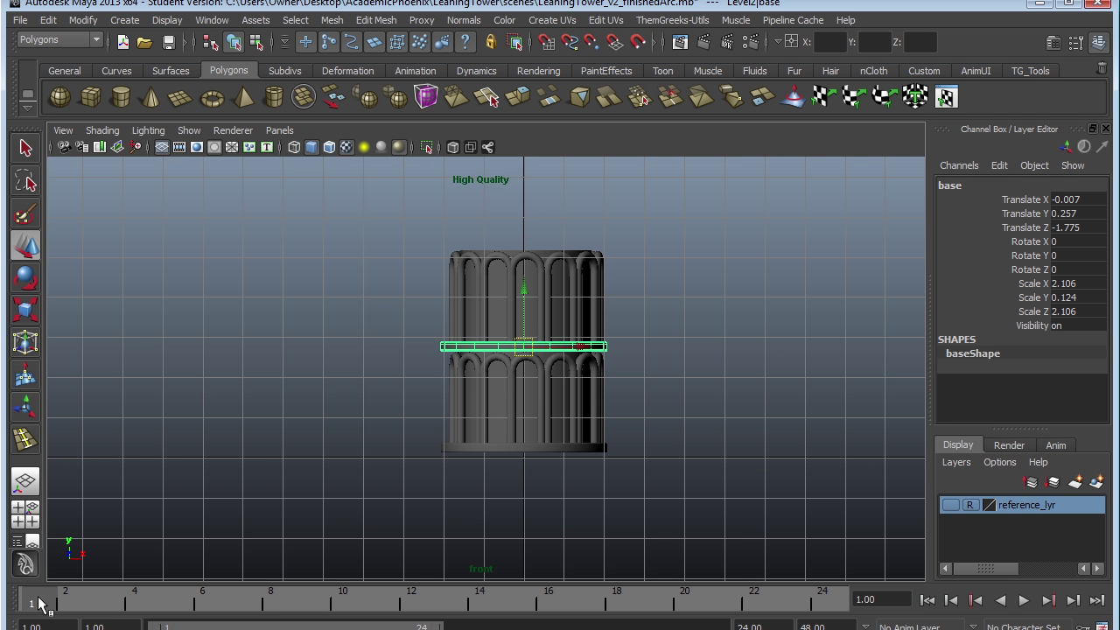
key("shift+o")
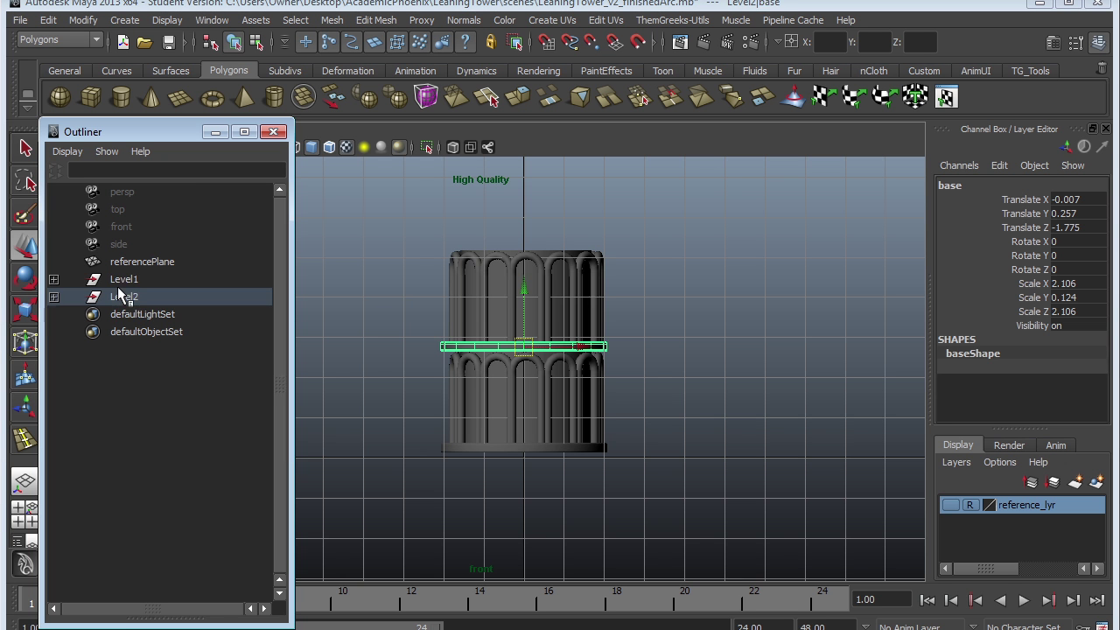
left_click(122, 295)
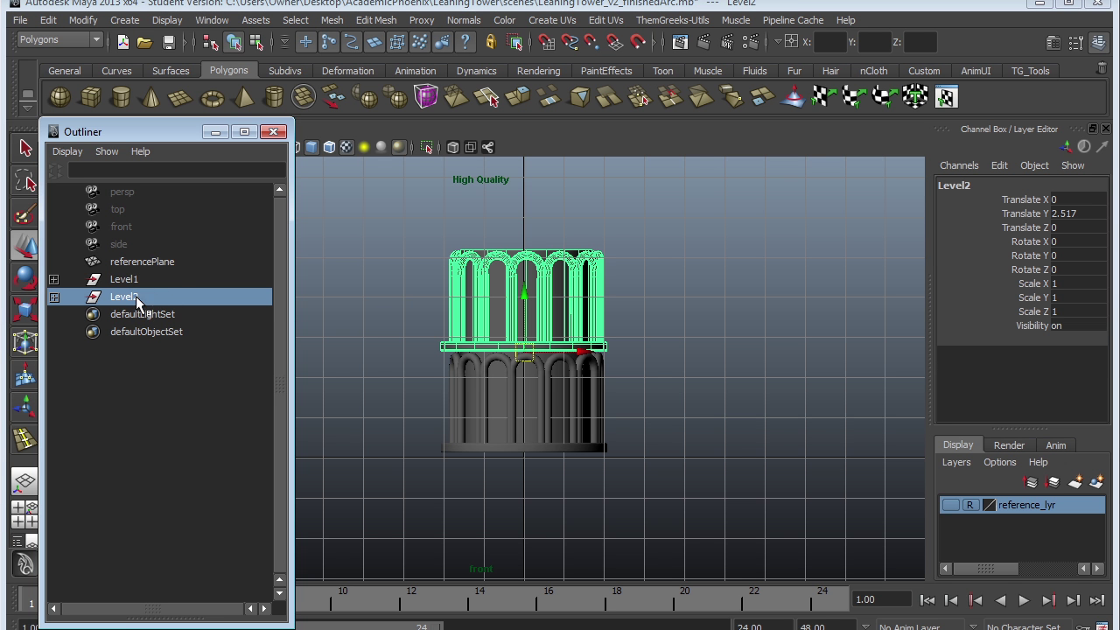
left_click(216, 134)
middle_click_drag(665, 387, 563, 410, "alt")
scroll(562, 408, "down", 2)
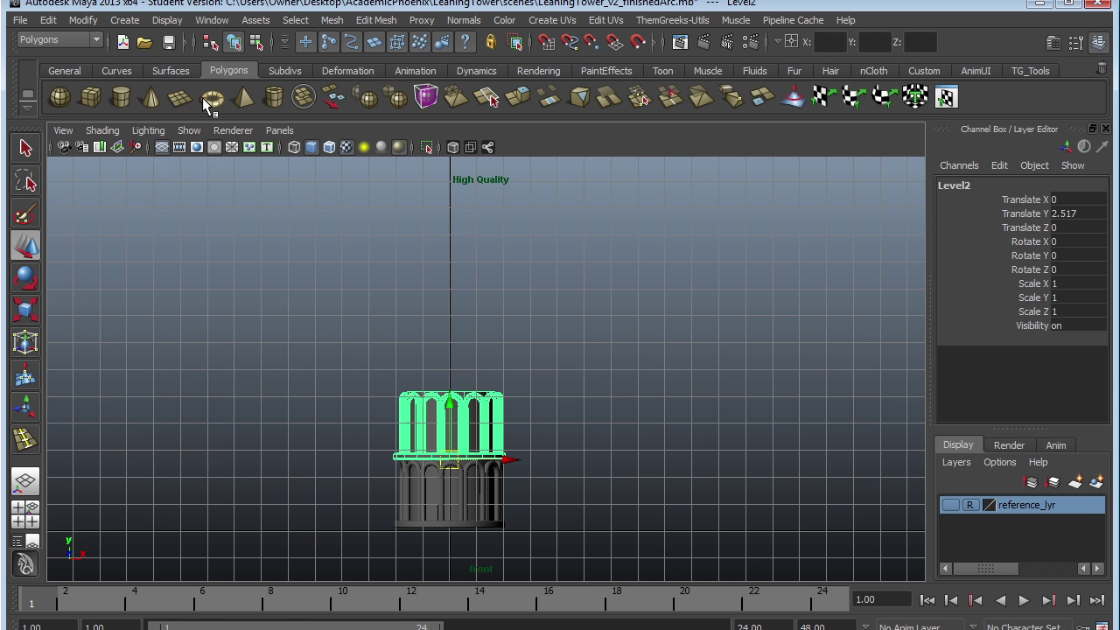
Reset the Duplicate Special options and set the Y translation to 2.517
left_click(48, 21)
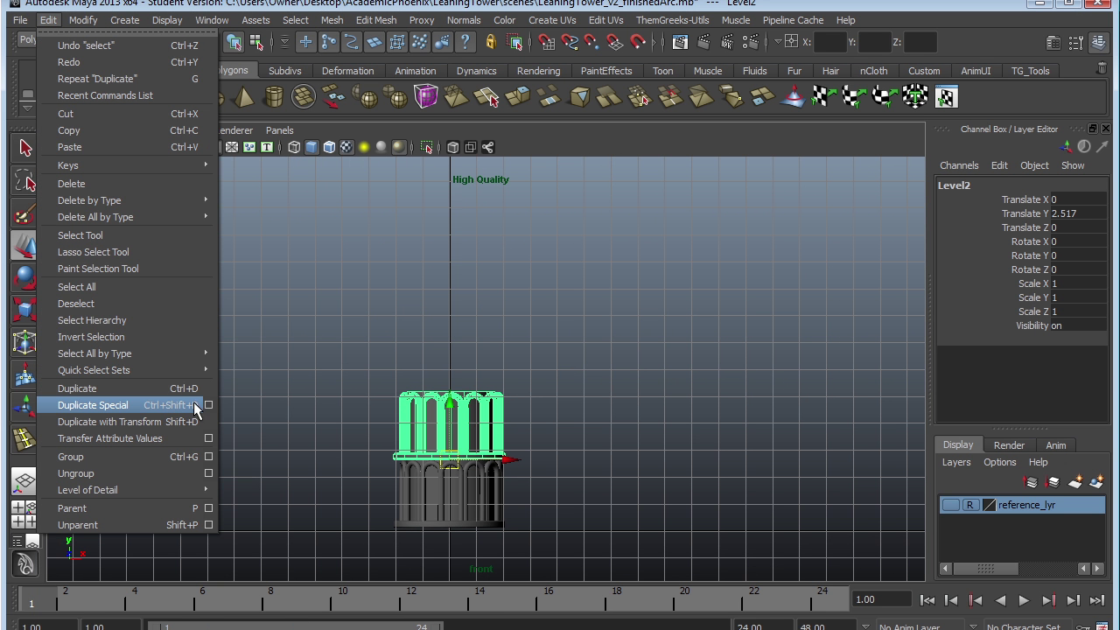
left_click(208, 405)
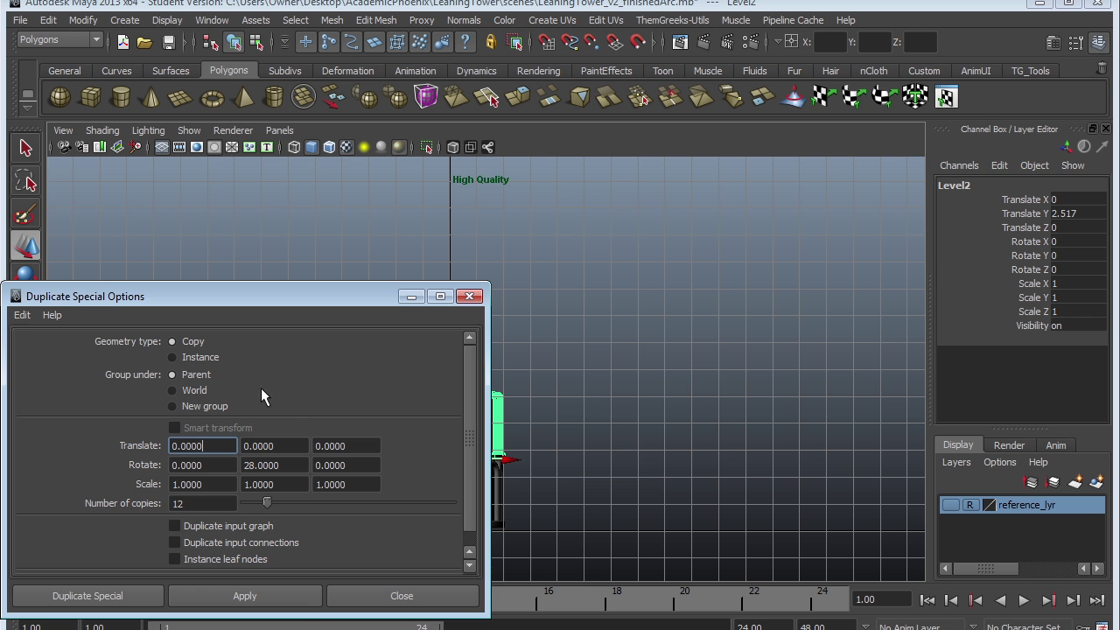
left_click(22, 315)
left_click(21, 349)
left_click(284, 448)
type("2.517")
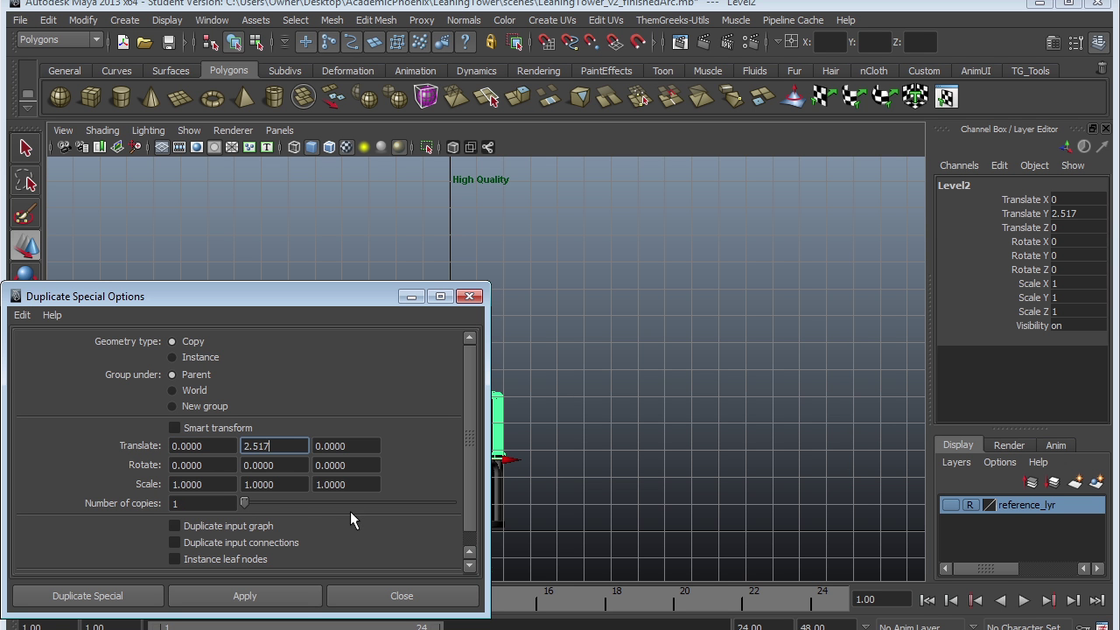
left_click(291, 464)
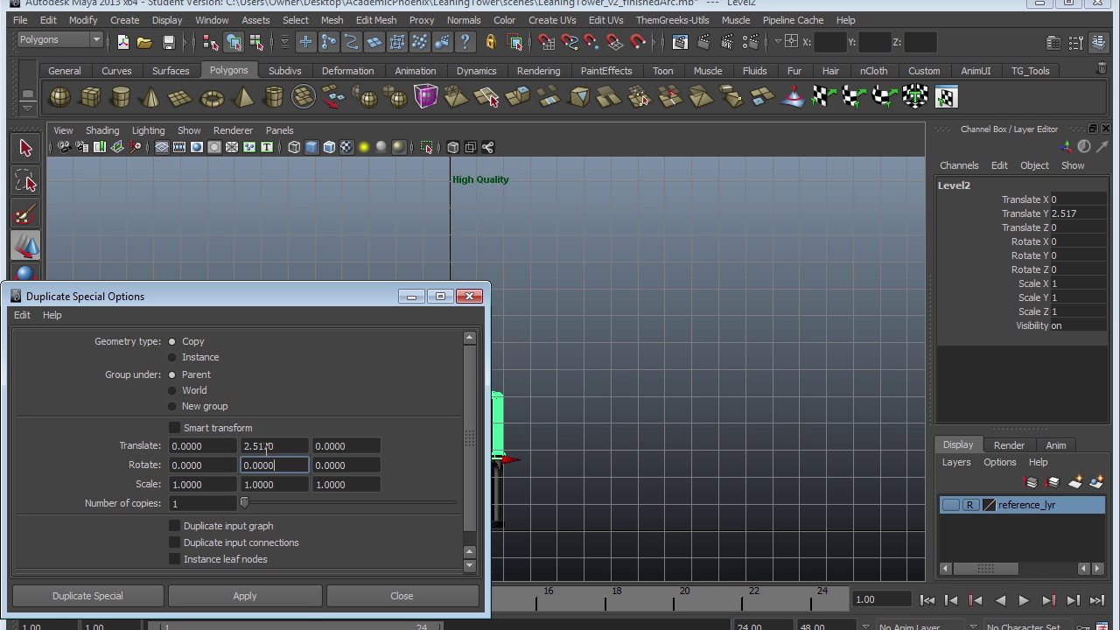
left_click(288, 446)
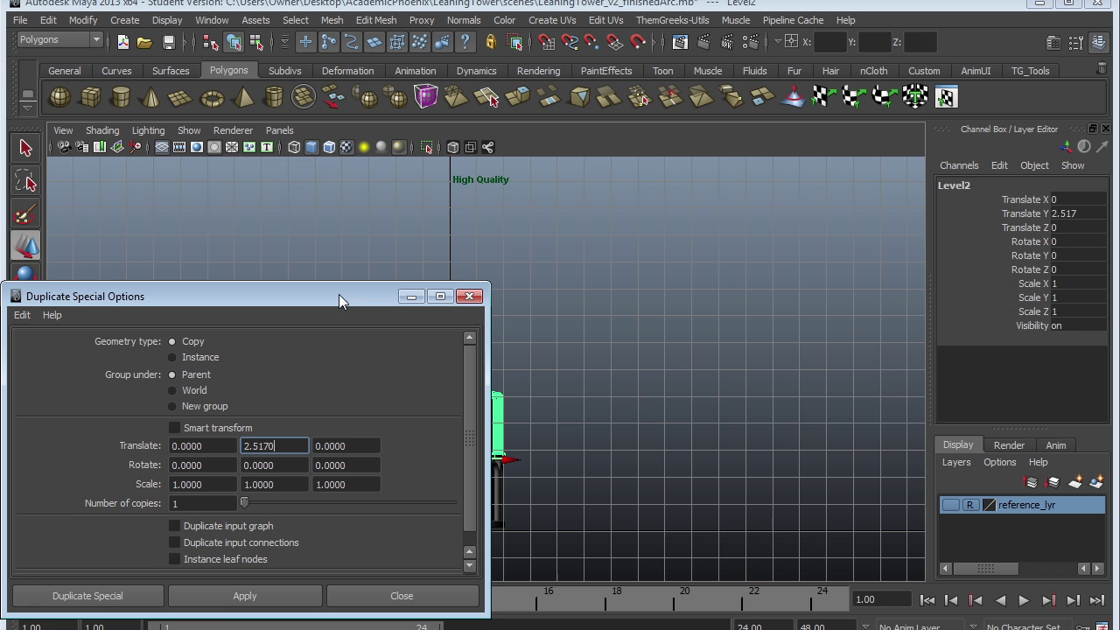
Create 4 stacked copies of Level2 with Duplicate Special and close its options
left_click_drag(299, 300, 226, 259)
middle_click_drag(585, 370, 657, 327, "alt")
right_click_drag(675, 412, 806, 488, "alt")
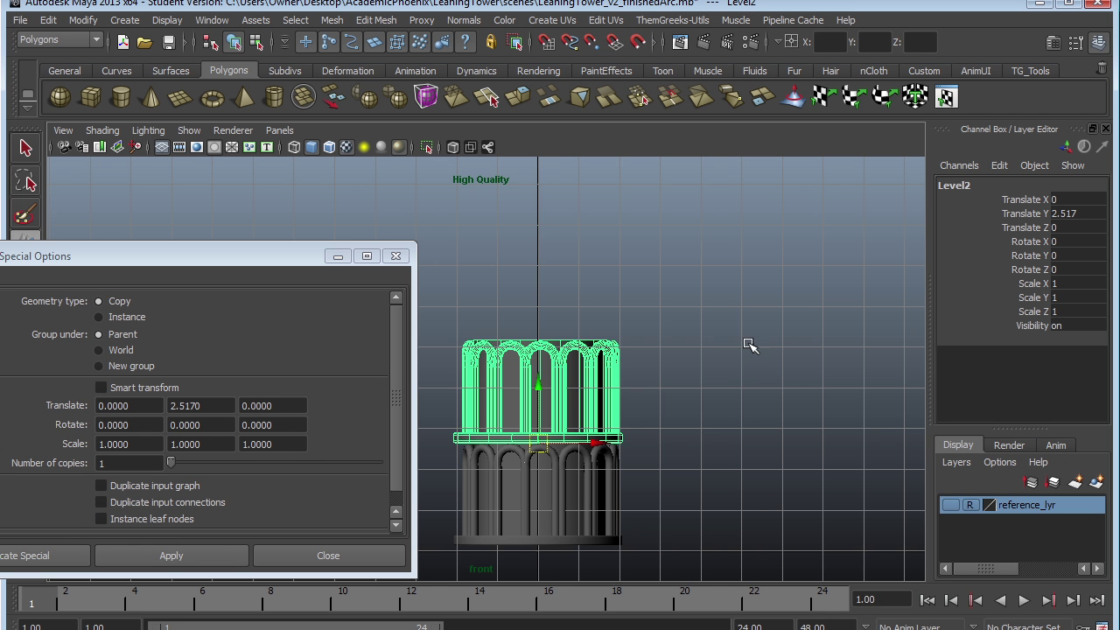
right_click_drag(745, 342, 638, 309, "alt")
middle_click_drag(638, 309, 707, 342, "alt")
right_click_drag(706, 341, 659, 335, "alt")
middle_click_drag(659, 335, 680, 361, "alt")
right_click_drag(680, 361, 572, 319, "alt")
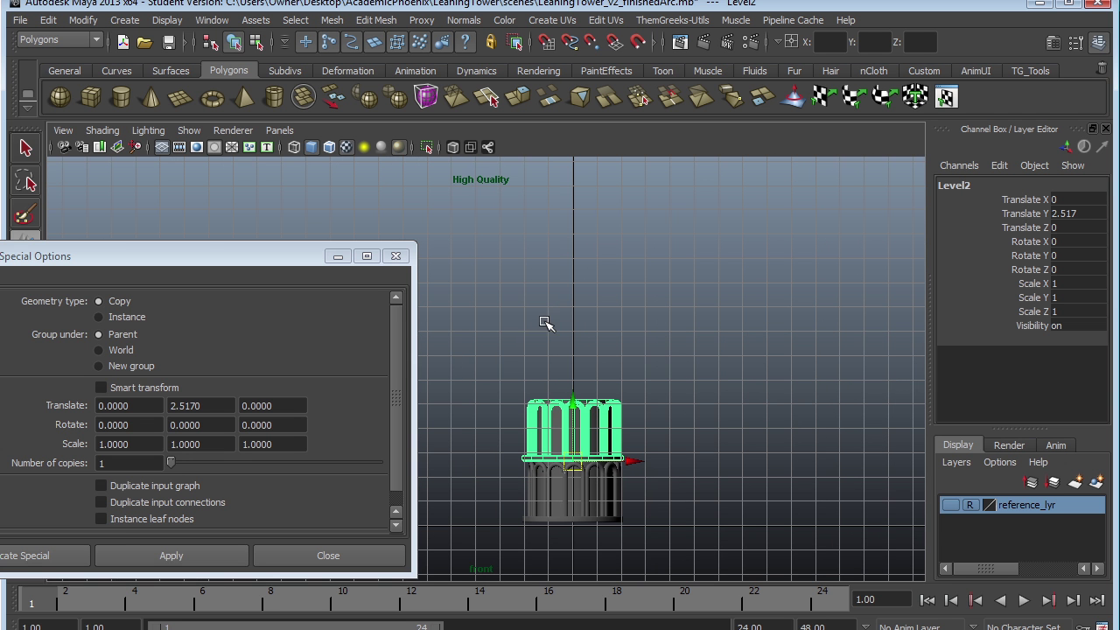
left_click_drag(171, 463, 176, 464)
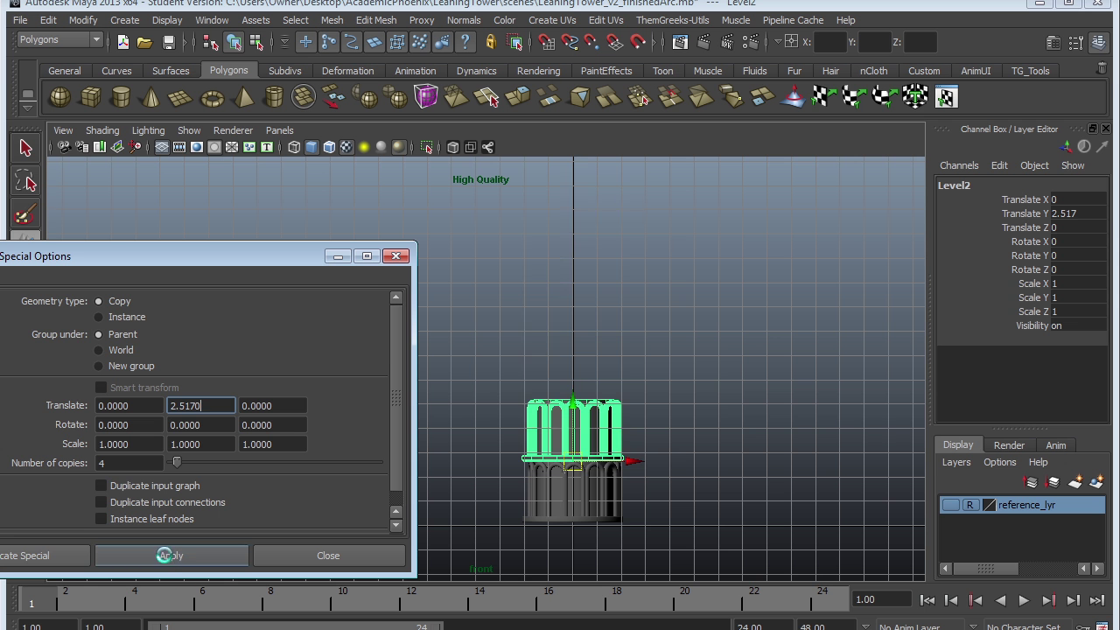
left_click(163, 557)
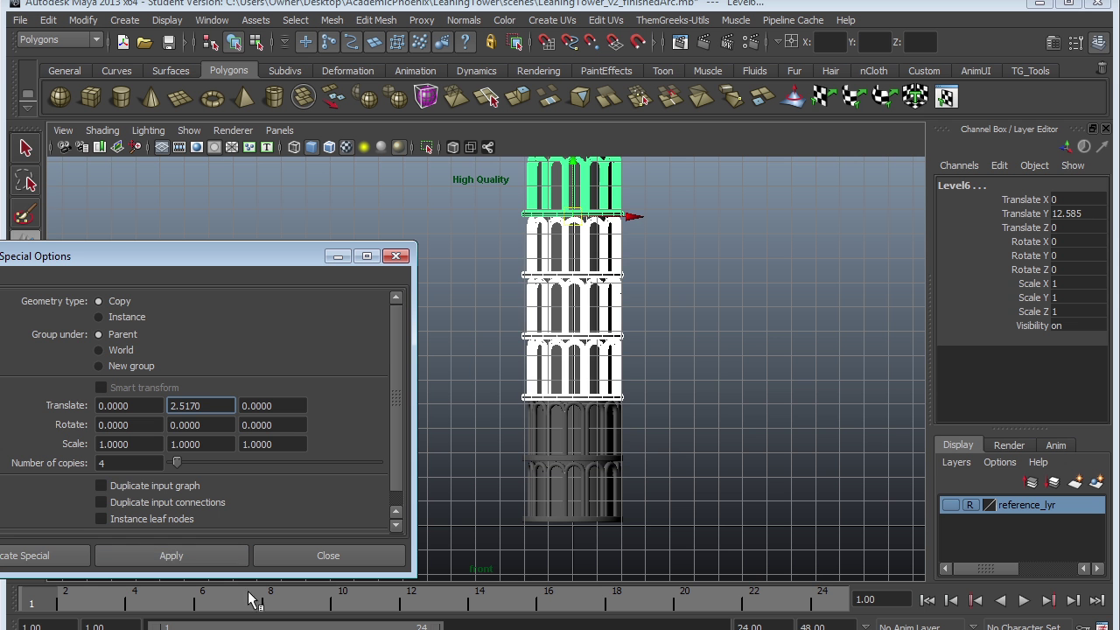
left_click(396, 256)
Deselect the storeys and examine the whole tower in the front and perspective views
left_click(780, 326)
middle_click_drag(770, 381, 742, 458, "alt")
right_click_drag(723, 400, 700, 382, "alt")
middle_click_drag(700, 382, 719, 335, "alt")
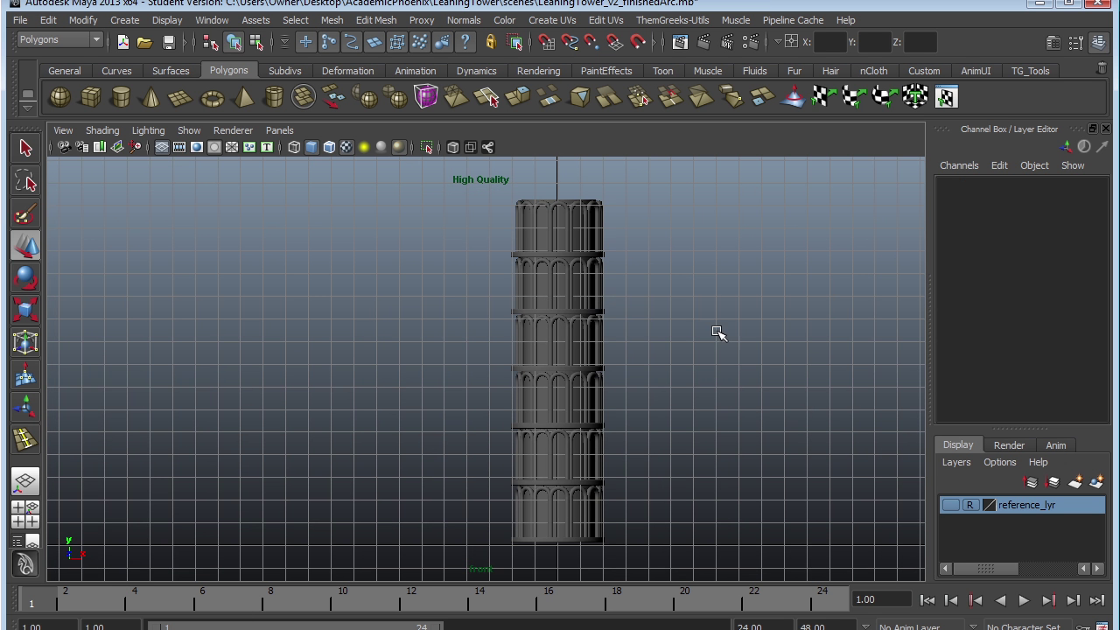
key("space")
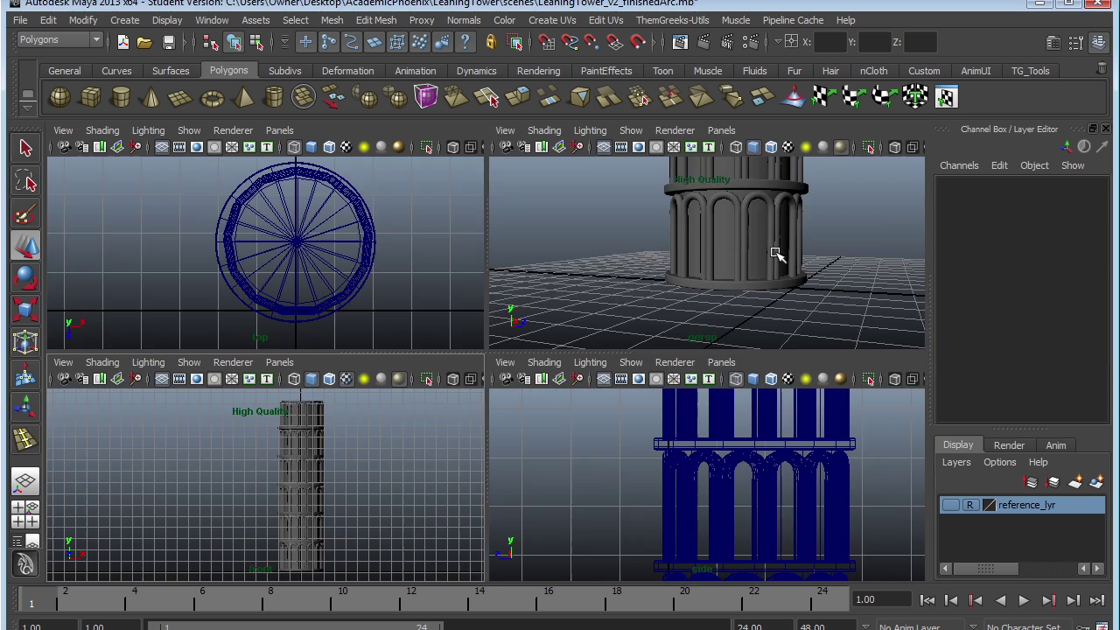
key("space")
middle_click_drag(749, 237, 758, 419, "alt")
right_click_drag(724, 378, 533, 340, "alt")
right_click_drag(654, 405, 485, 348, "alt")
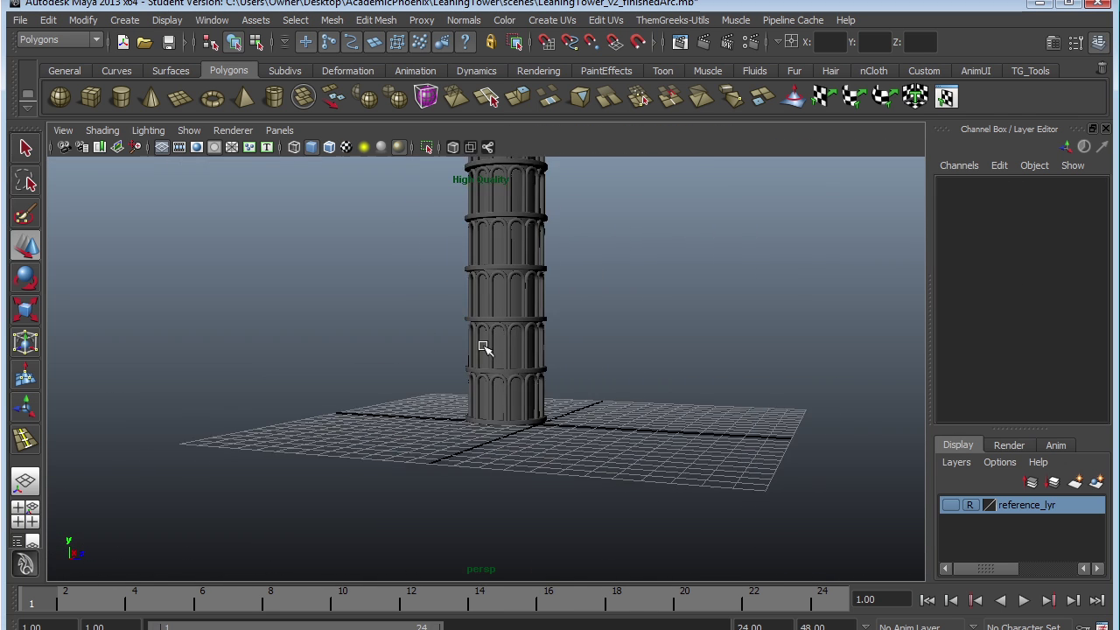
middle_click_drag(559, 433, 580, 485, "alt")
left_click_drag(580, 484, 657, 493, "alt")
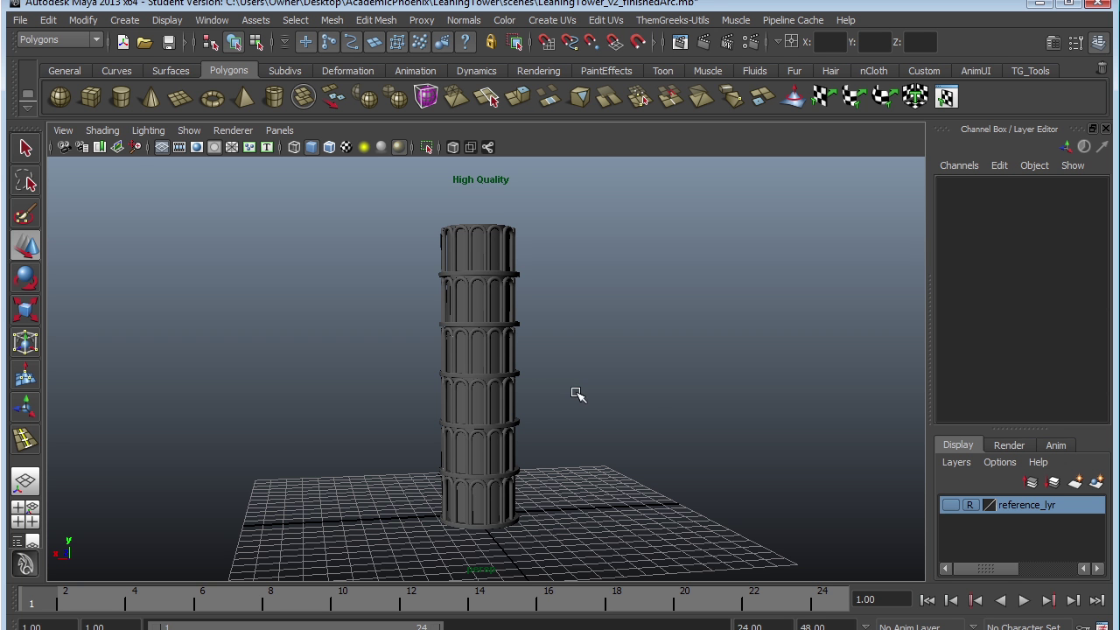
Duplicate the topmost storey group, Level6, and raise the copy to a Translate Y of about 14.94
left_click(496, 275)
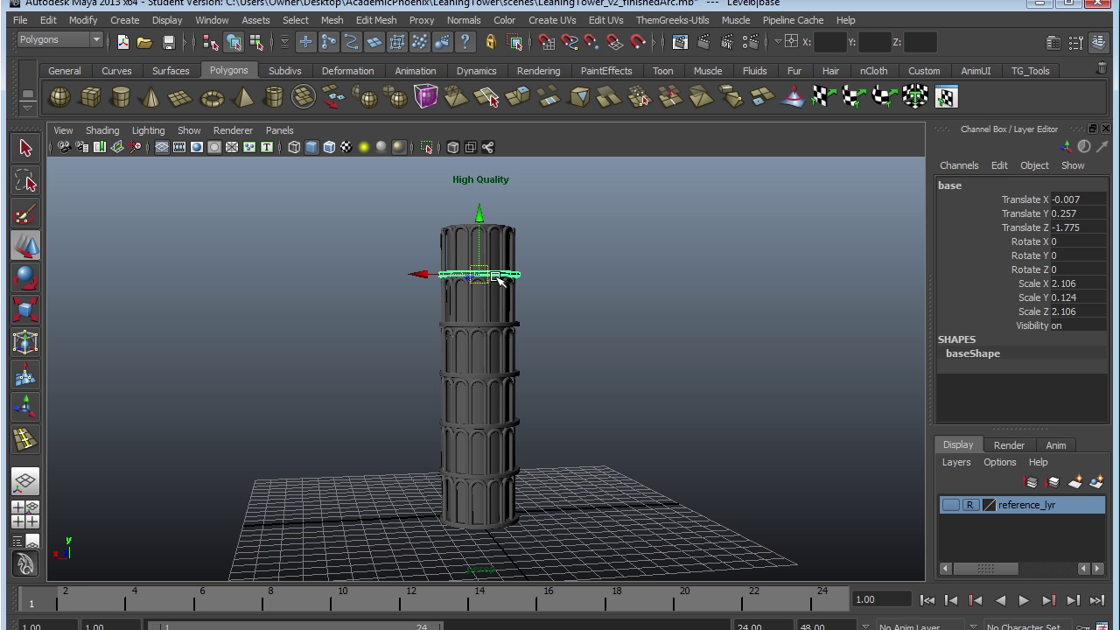
key("Up")
middle_click_drag(565, 392, 528, 466, "alt")
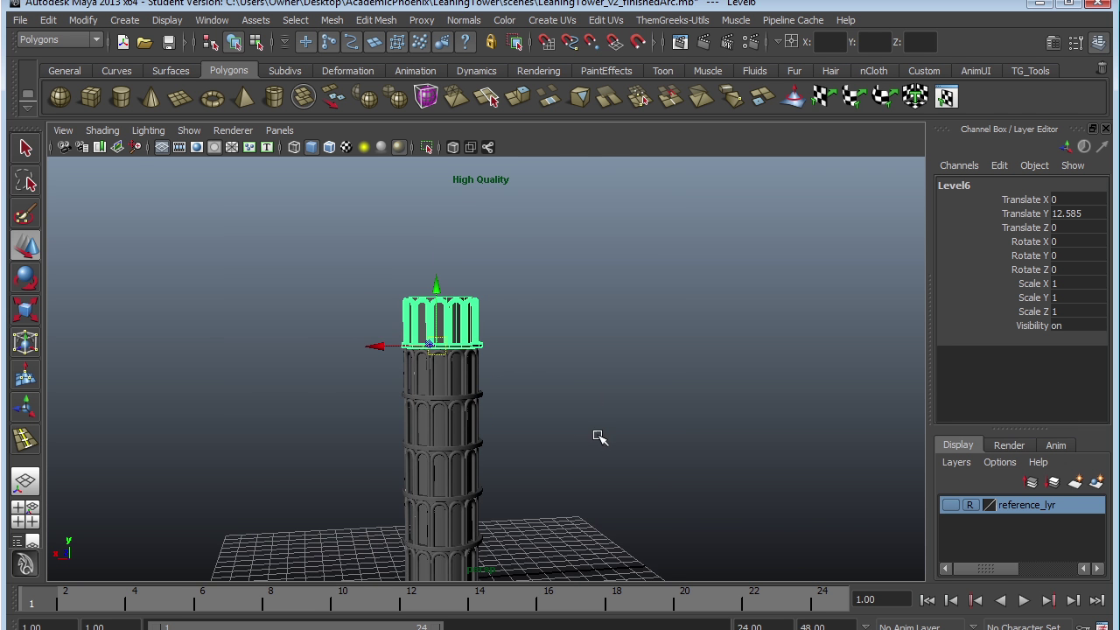
right_click_drag(599, 436, 845, 538, "alt")
middle_click_drag(616, 299, 709, 383, "alt")
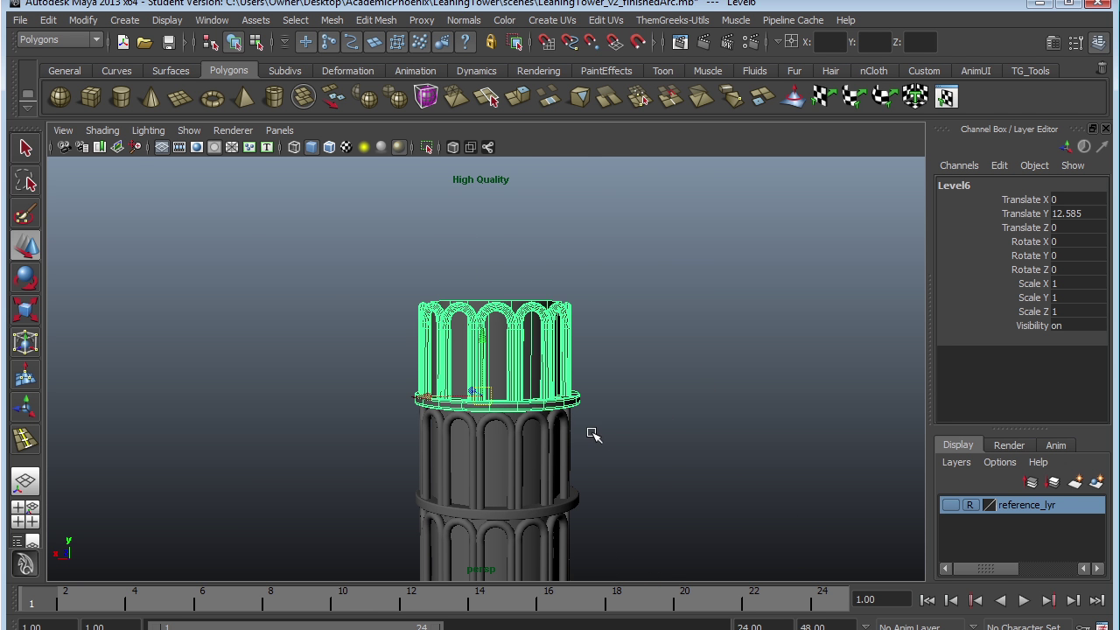
key("ctrl+d")
left_click_drag(486, 337, 501, 248)
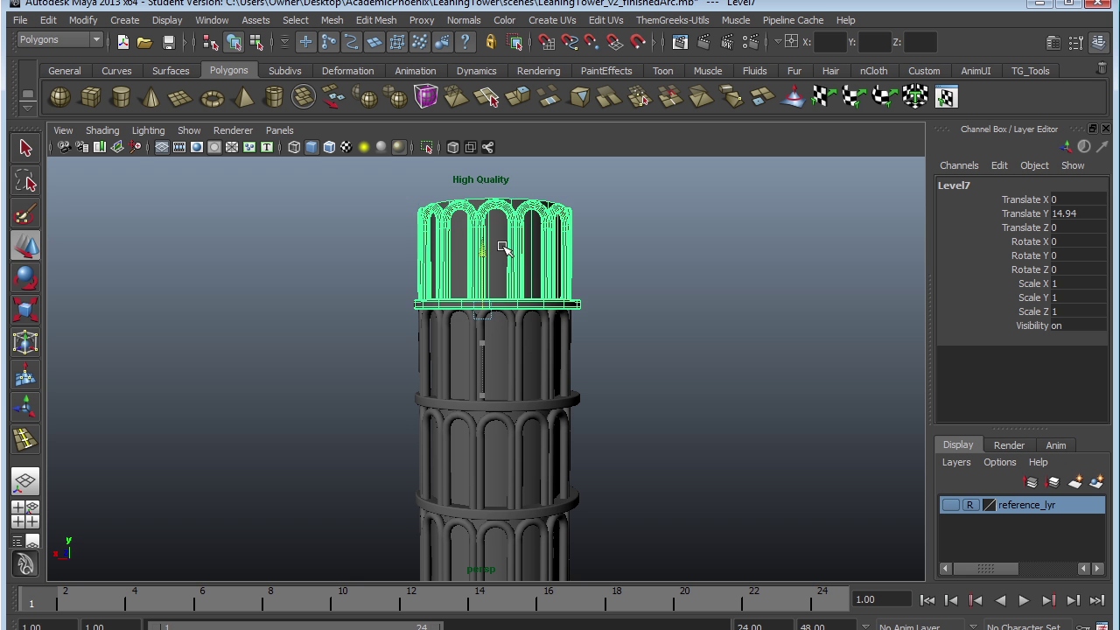
Scale Level7 uniformly to about 0.571 and lower it to a Translate Y of about 14.893
key("r")
left_click_drag(483, 308, 580, 399)
key("w")
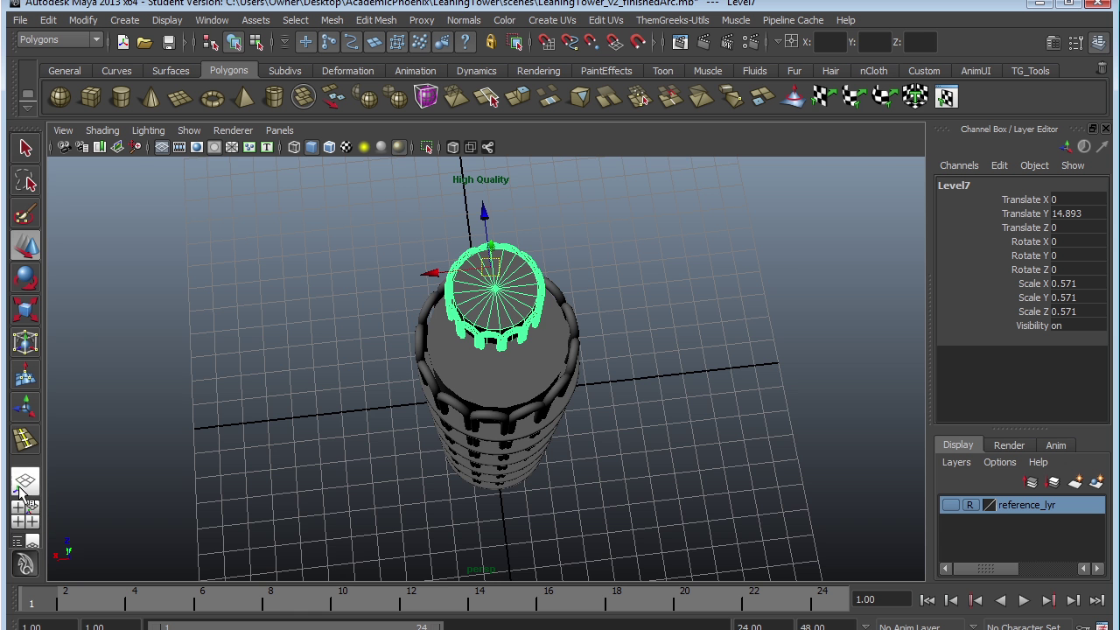
Show the four-view layout and center Level7 over the tower in the top view, at about X 0.023 and Z -0.771
left_click(23, 505)
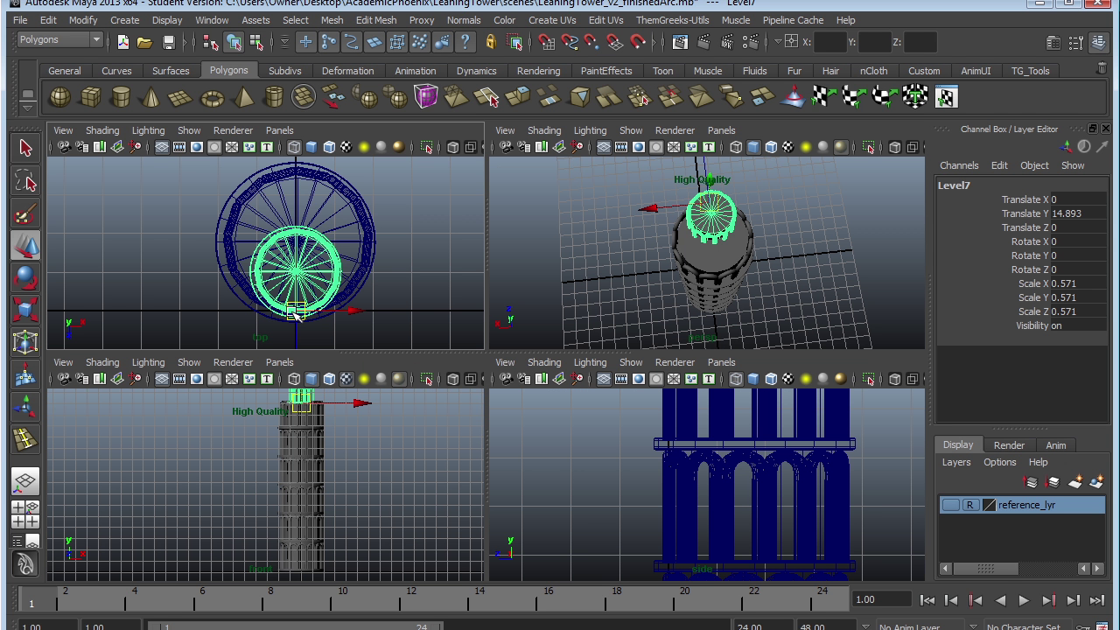
left_click_drag(294, 313, 295, 280)
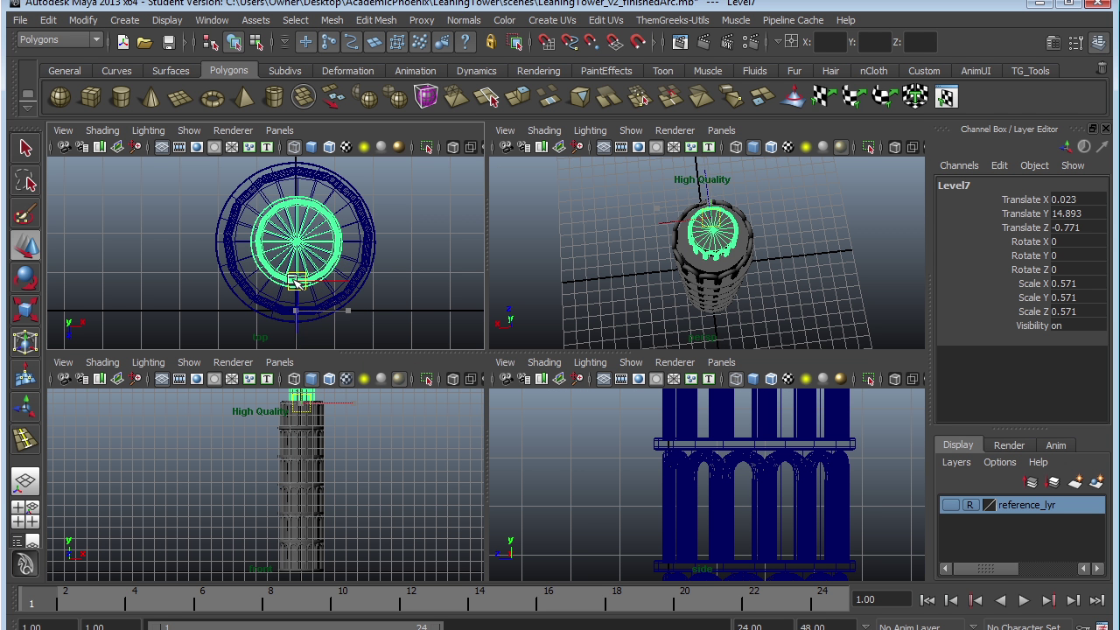
Raise Level7 in the full perspective view to a Translate Y of about 15.071 and deselect it
key("space")
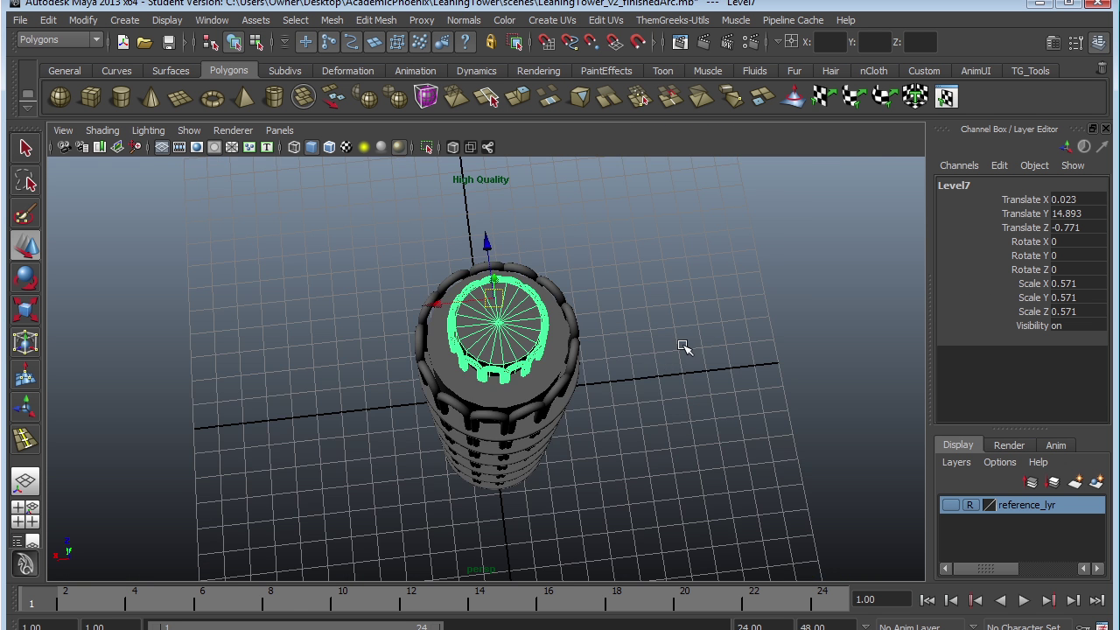
left_click_drag(683, 347, 629, 330, "alt")
left_click_drag(485, 254, 486, 245)
left_click(674, 316)
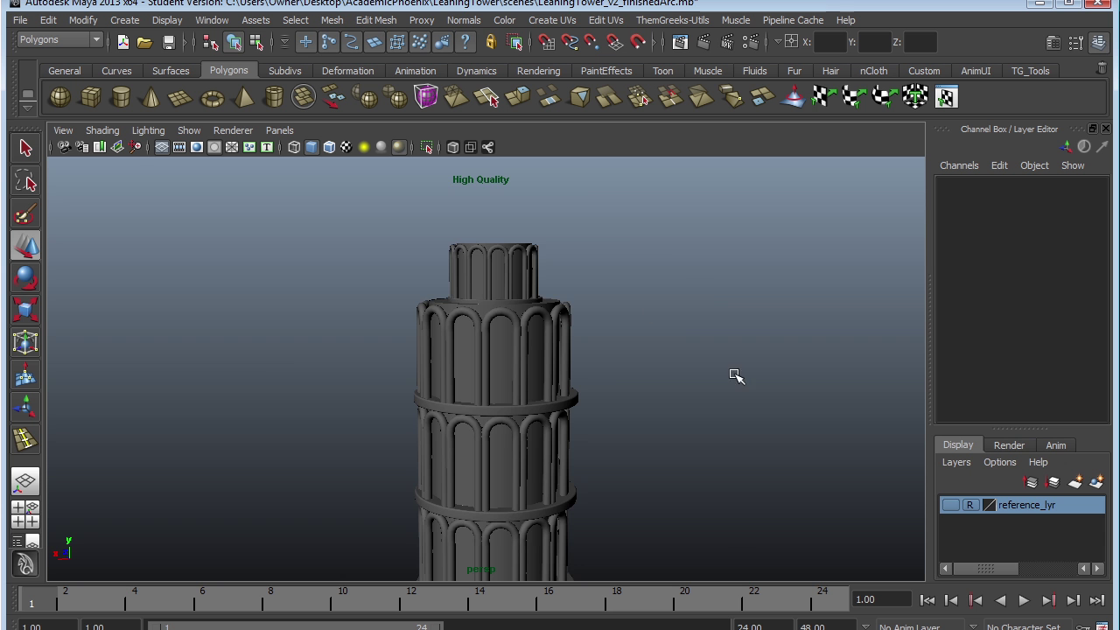
Examine the whole tower and its ground contact in the perspective view
middle_click_drag(745, 535, 565, 405, "alt")
right_click_drag(565, 405, 422, 408, "alt")
middle_click_drag(560, 442, 647, 457, "alt")
right_click_drag(661, 471, 614, 459, "alt")
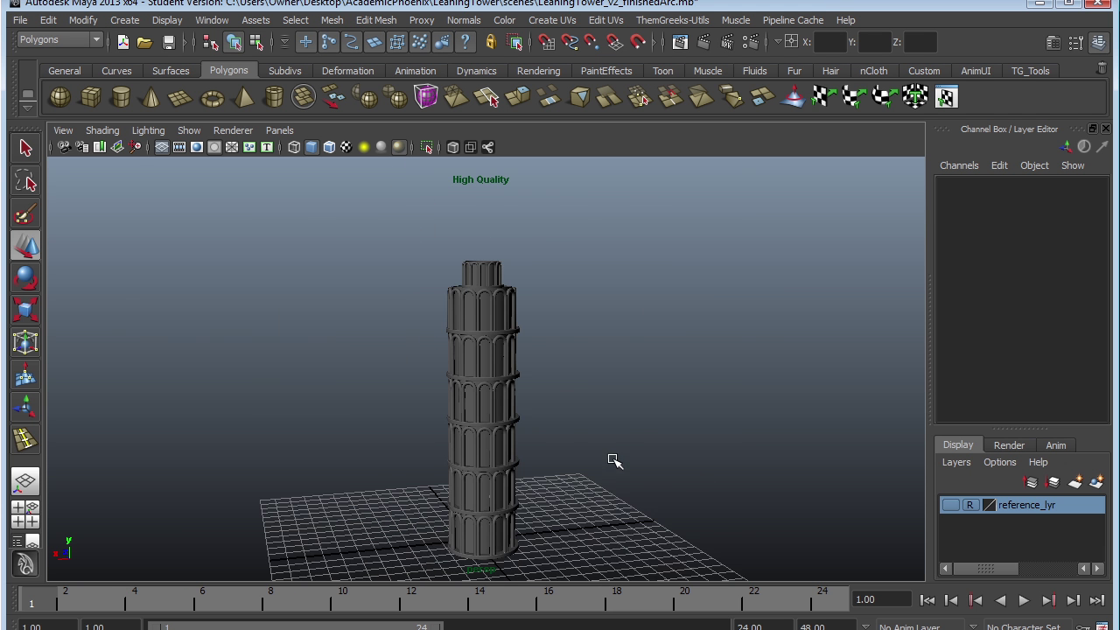
middle_click_drag(614, 459, 637, 429, "alt")
left_click_drag(658, 454, 635, 465, "alt")
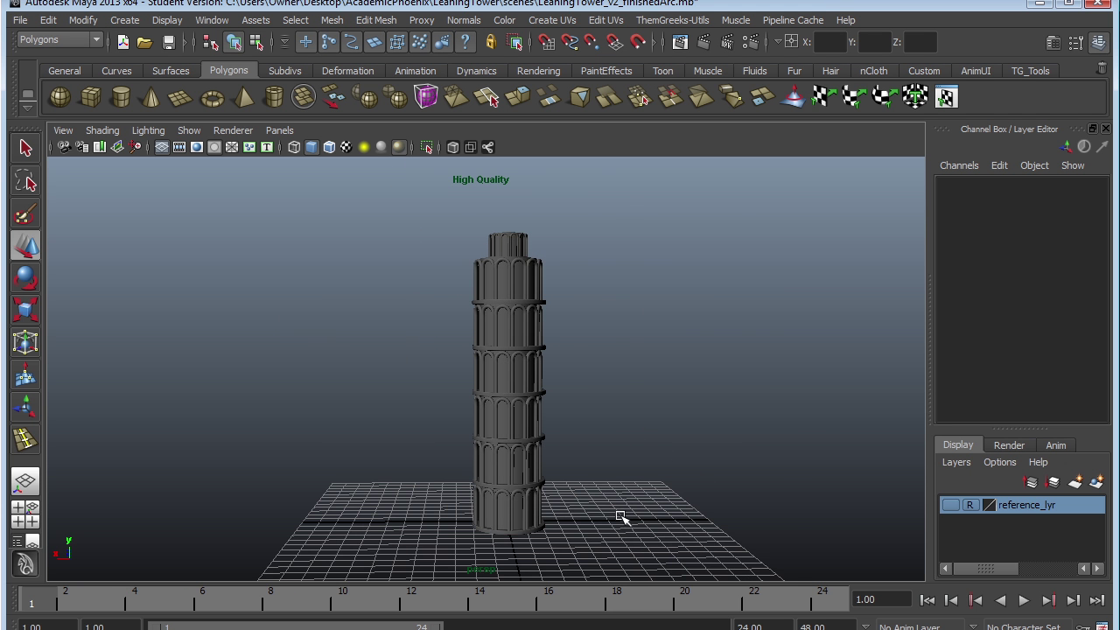
middle_click_drag(612, 510, 643, 453, "alt")
left_click_drag(643, 452, 670, 411, "alt")
Duplicate the lowest storey's base, scale the copy uniformly to about 7.386 × 0.434 × 7.386, and lower it to a Translate Y of about -0.213
left_click(544, 516)
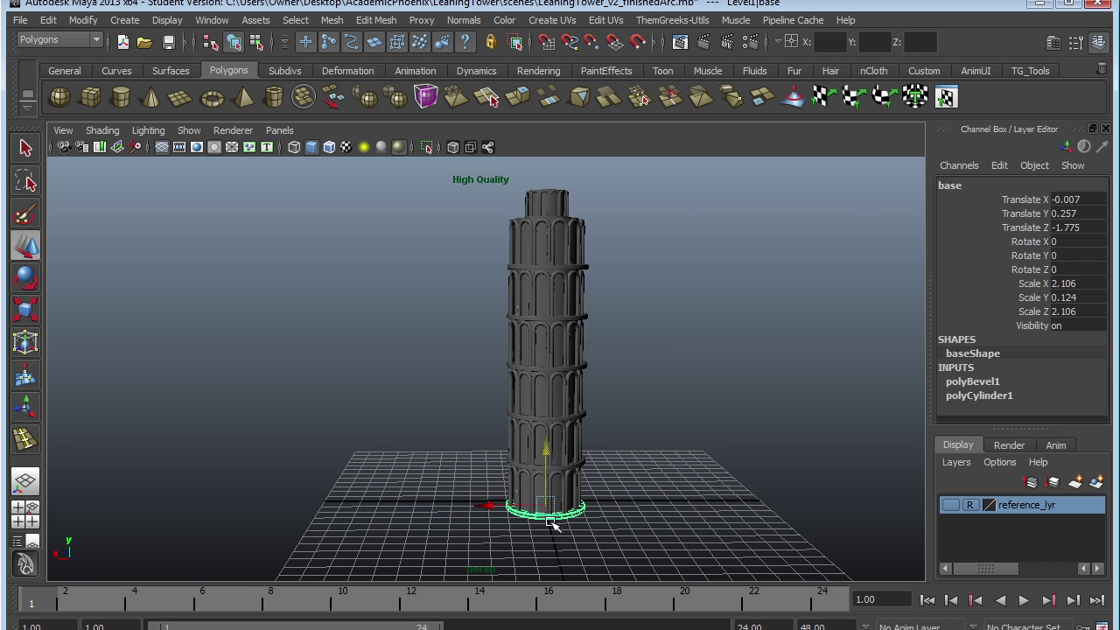
key("ctrl+d")
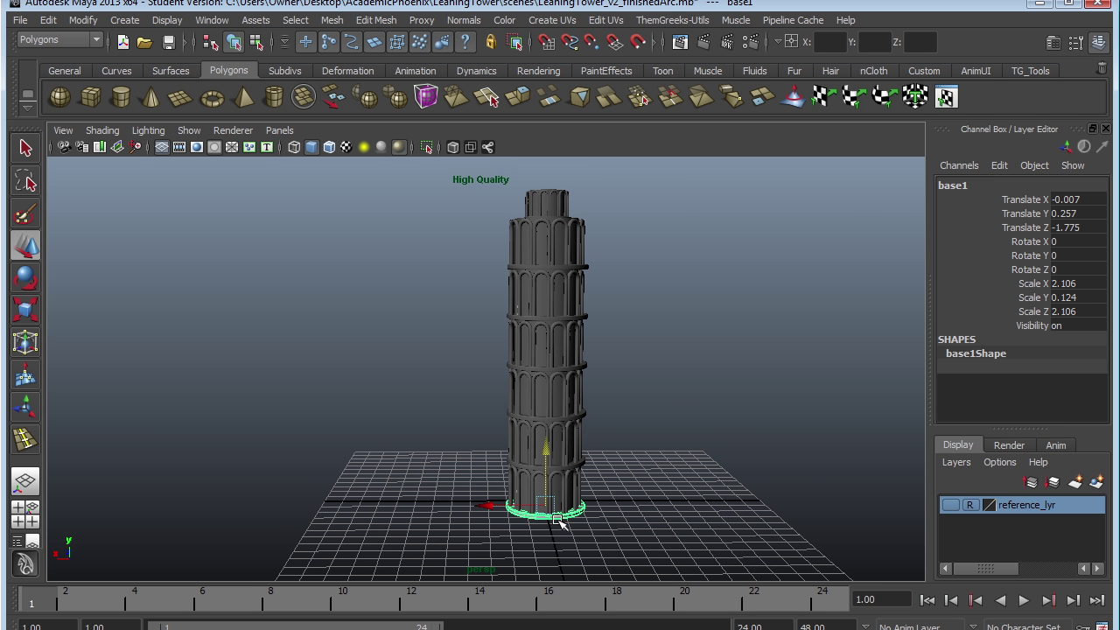
key("r")
middle_click_drag(557, 520, 646, 516)
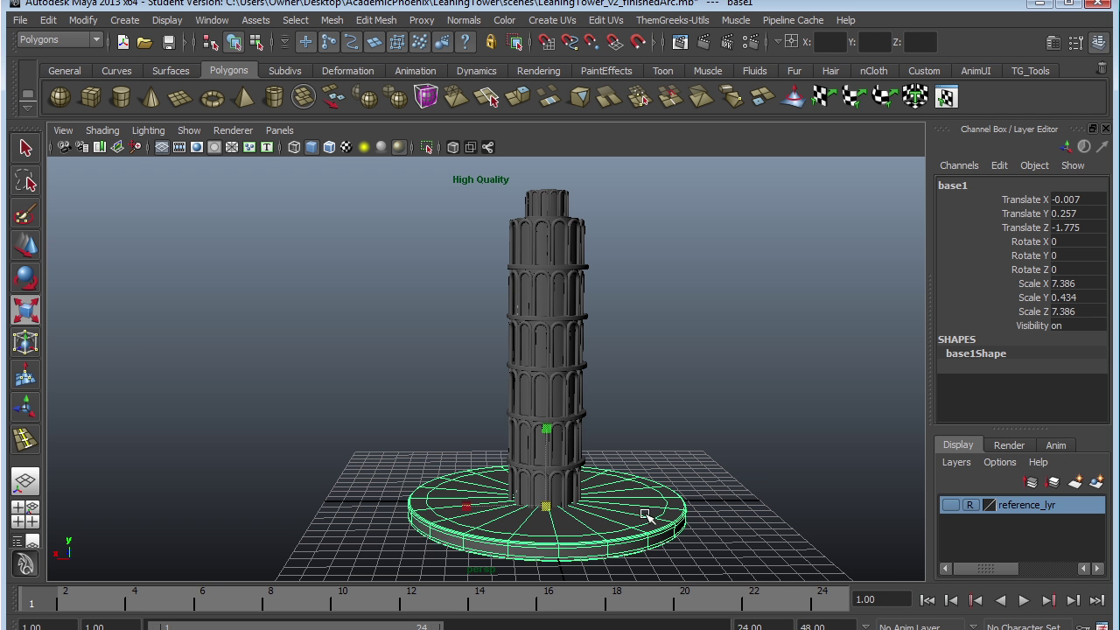
key("w")
left_click_drag(534, 456, 543, 456)
Raise the large base disc in the front view to a Translate Y of about -0.175 against the tower's underside, and deselect it in perspective
key("space")
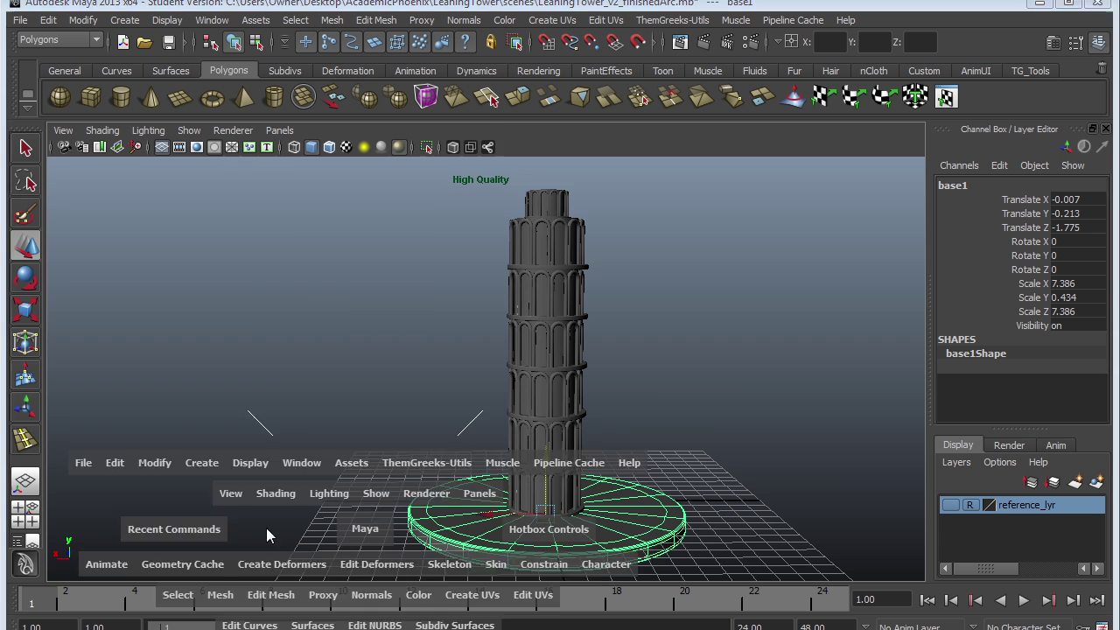
key("space")
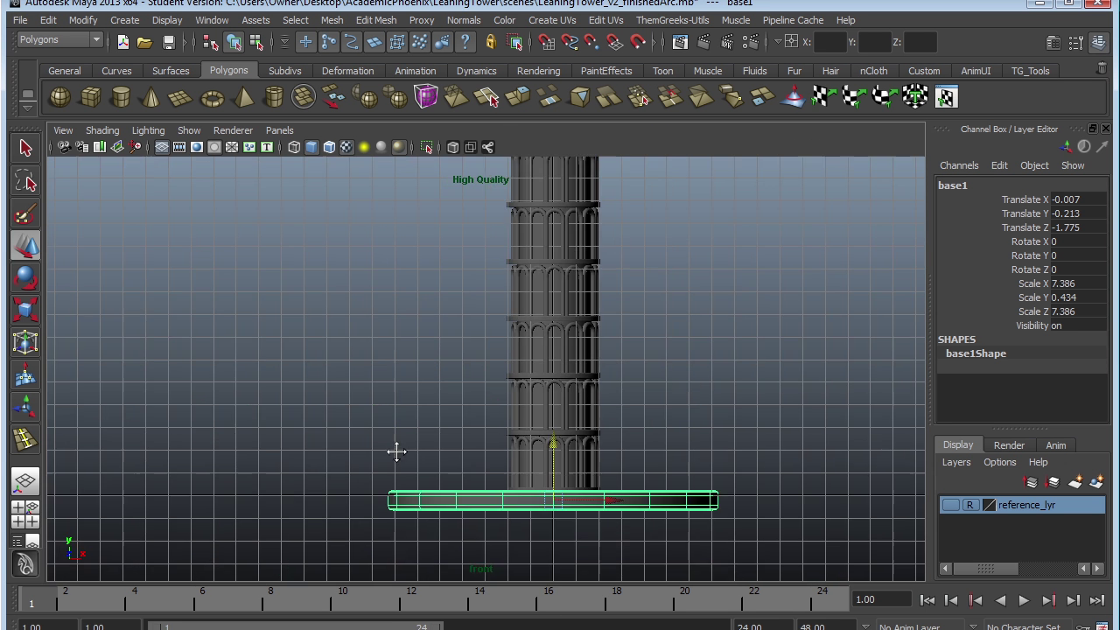
middle_click_drag(396, 452, 370, 422, "alt")
right_click_drag(370, 423, 792, 572, "alt")
middle_click_drag(668, 521, 527, 490, "alt")
right_click_drag(528, 490, 734, 562, "alt")
middle_click_drag(593, 505, 730, 417, "alt")
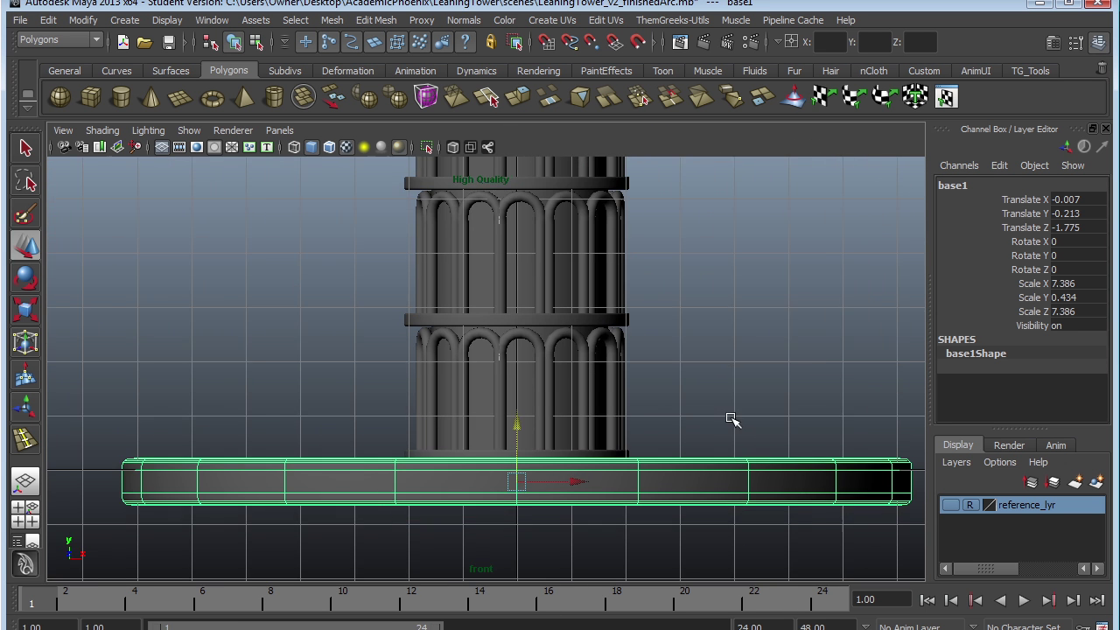
scroll(731, 420, "up", 4)
left_click_drag(538, 500, 537, 497)
key("space")
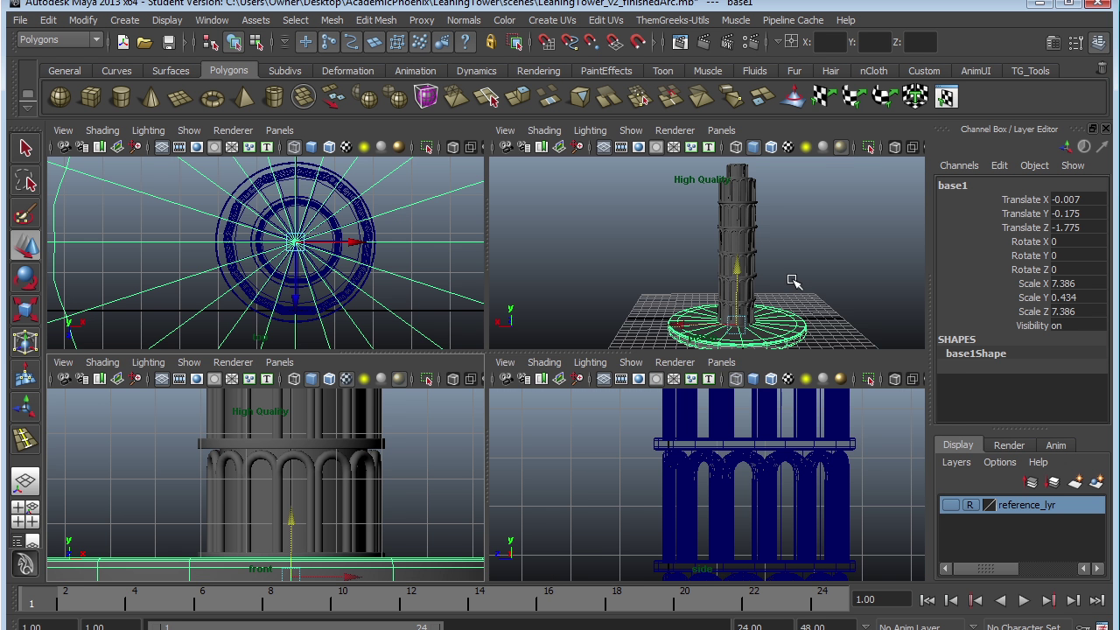
key("space")
left_click_drag(737, 395, 743, 392, "alt")
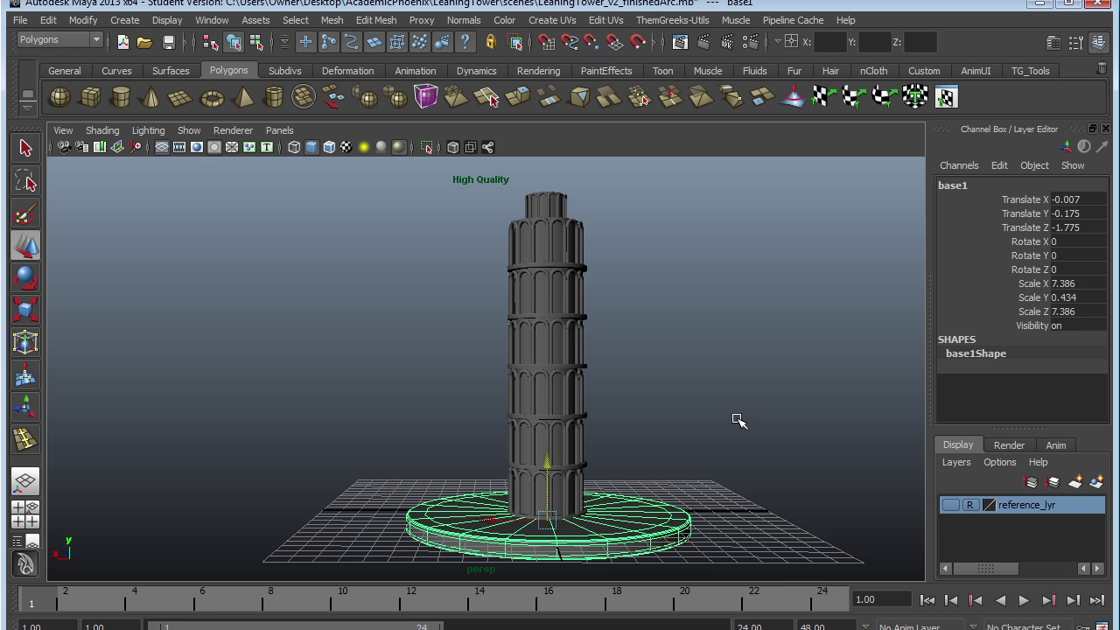
left_click(782, 432)
mouse_move(778, 345)
left_mouse_down("alt")
mouse_move(621, 359)
mouse_move(789, 344)
left_mouse_up("alt")
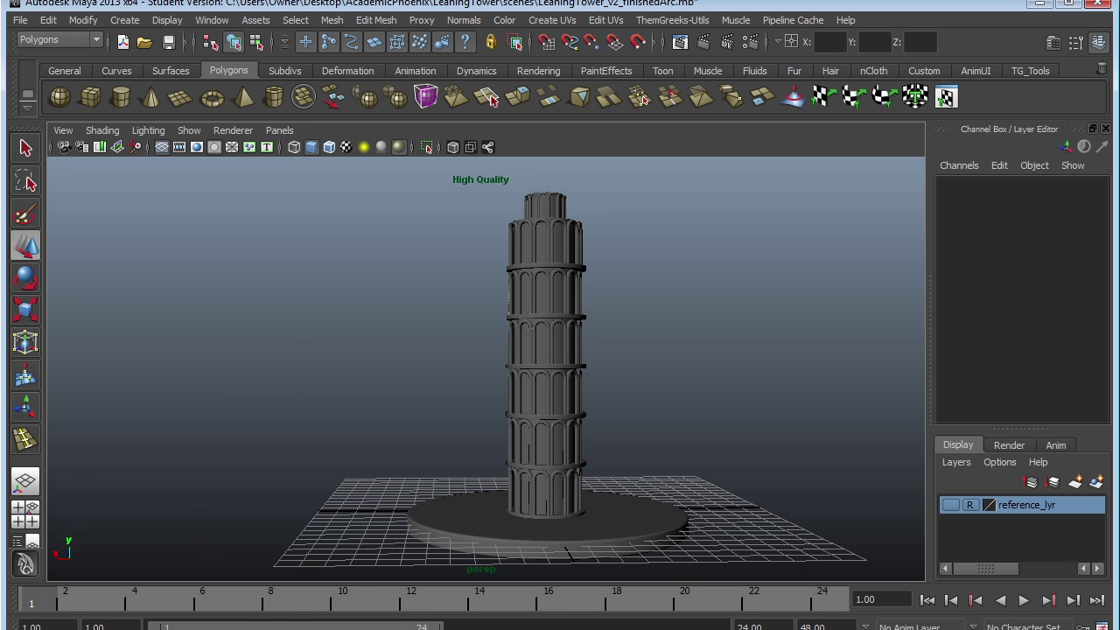
Select Level1 through Level7 in the Outliner and group them together
left_click(16, 541)
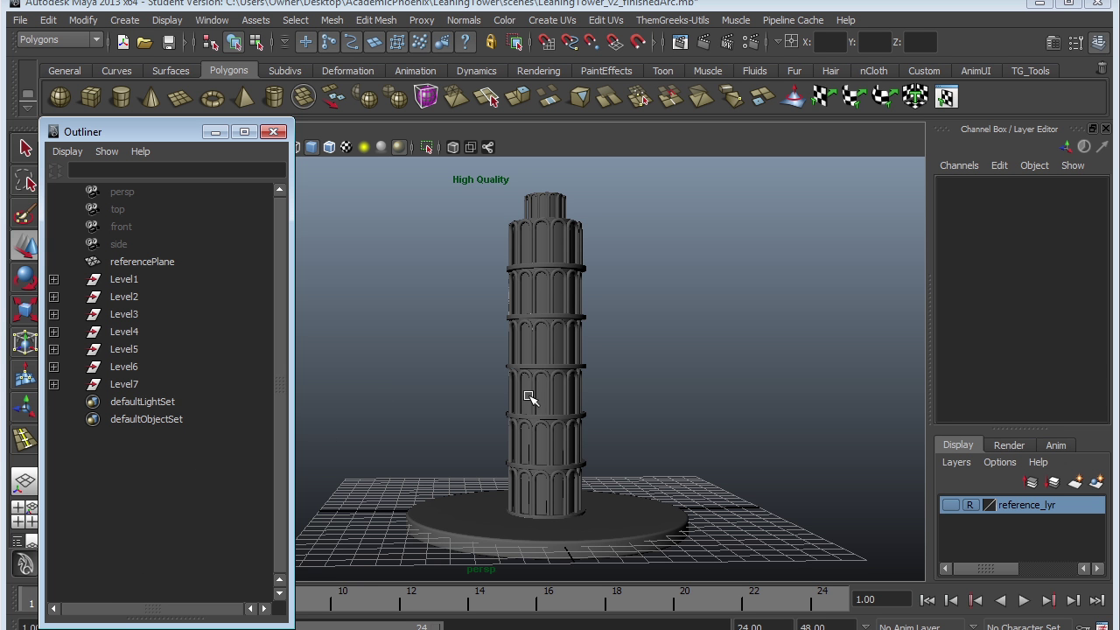
left_click(124, 279)
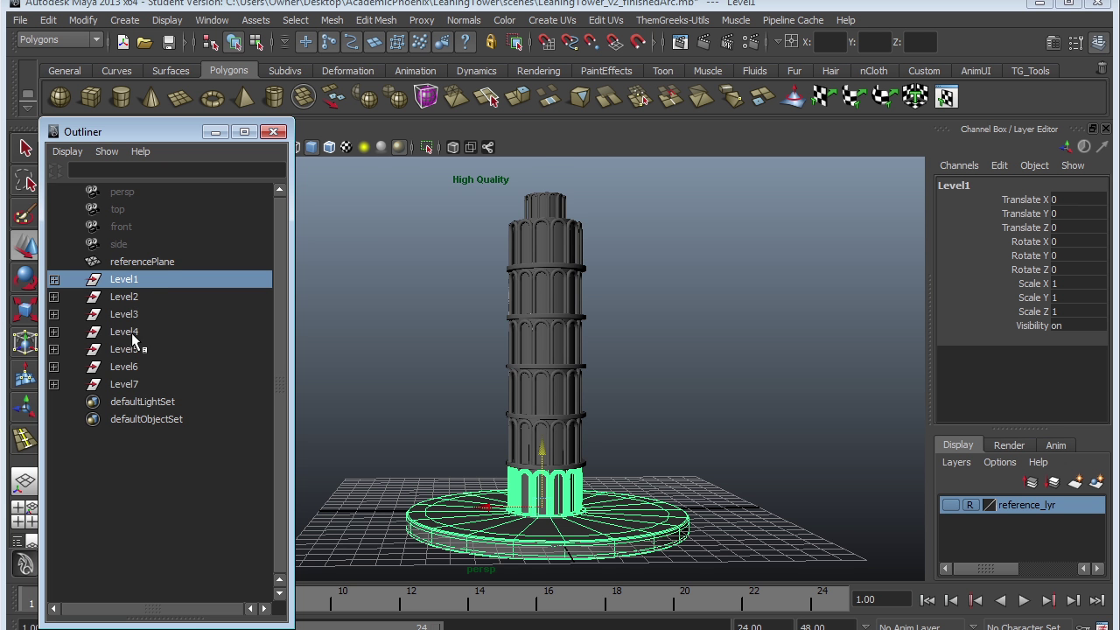
left_click(127, 383, "shift")
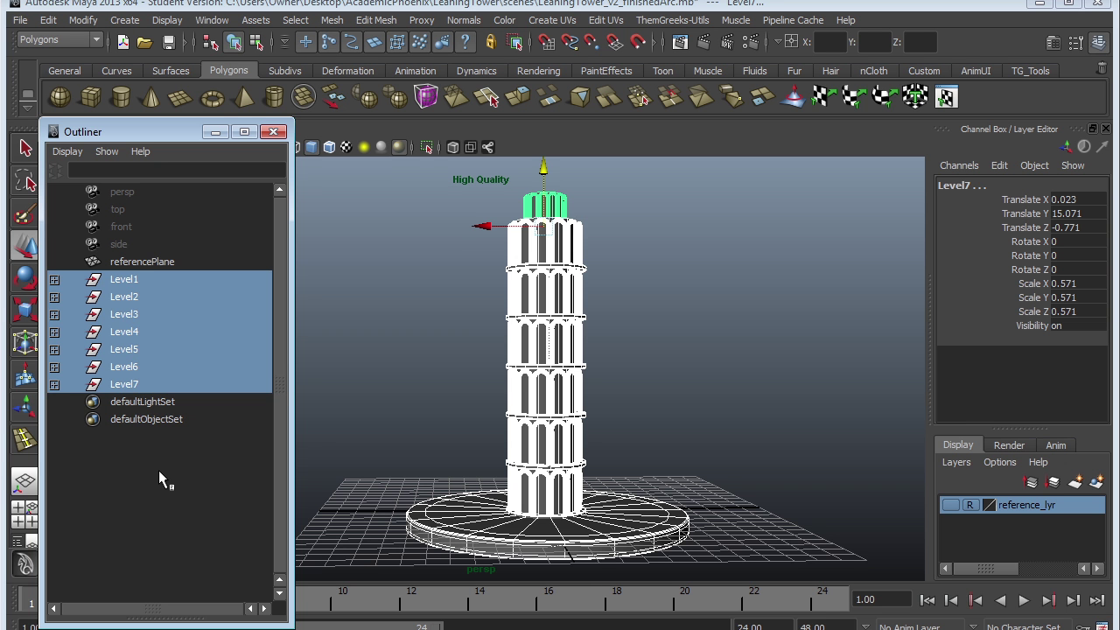
key("ctrl+g")
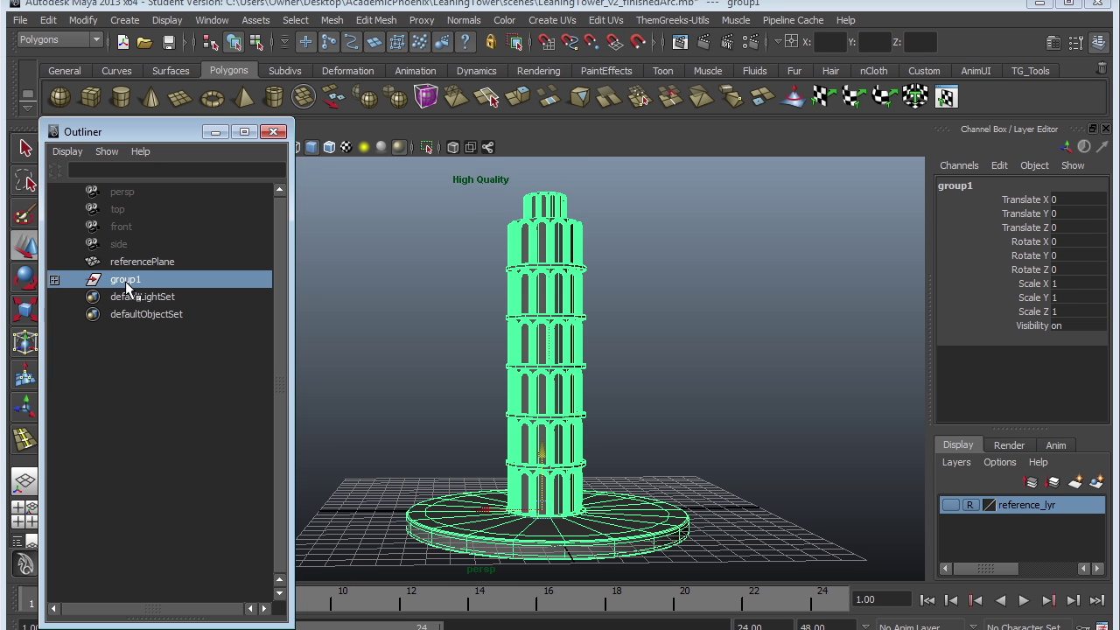
Unparent the large base disc, base1, from the tower group hierarchy
double_click(126, 284)
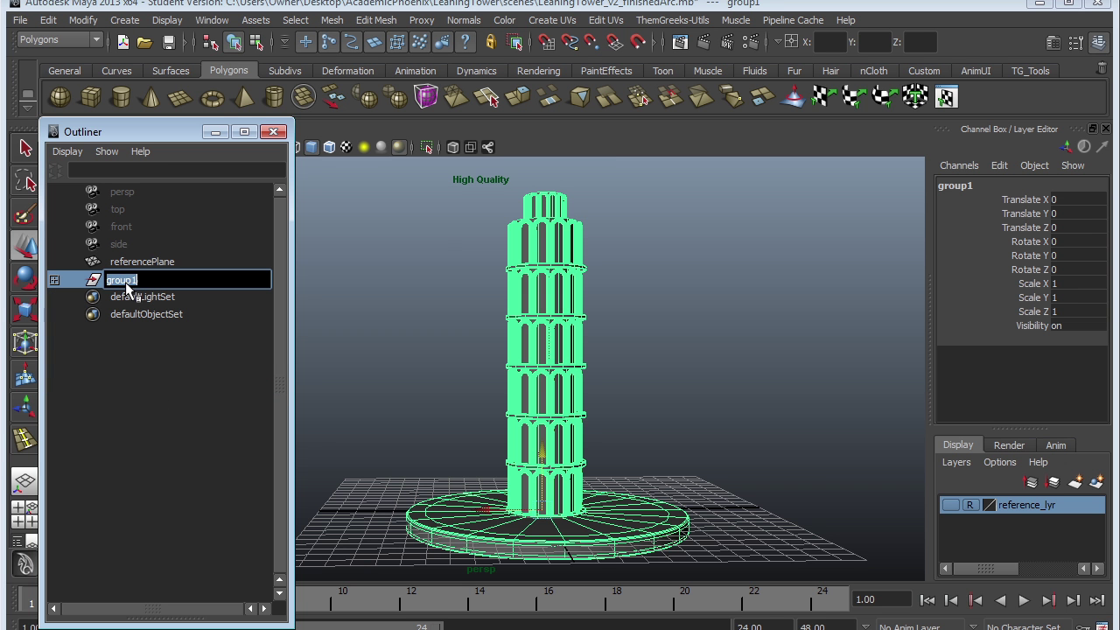
left_click(455, 535)
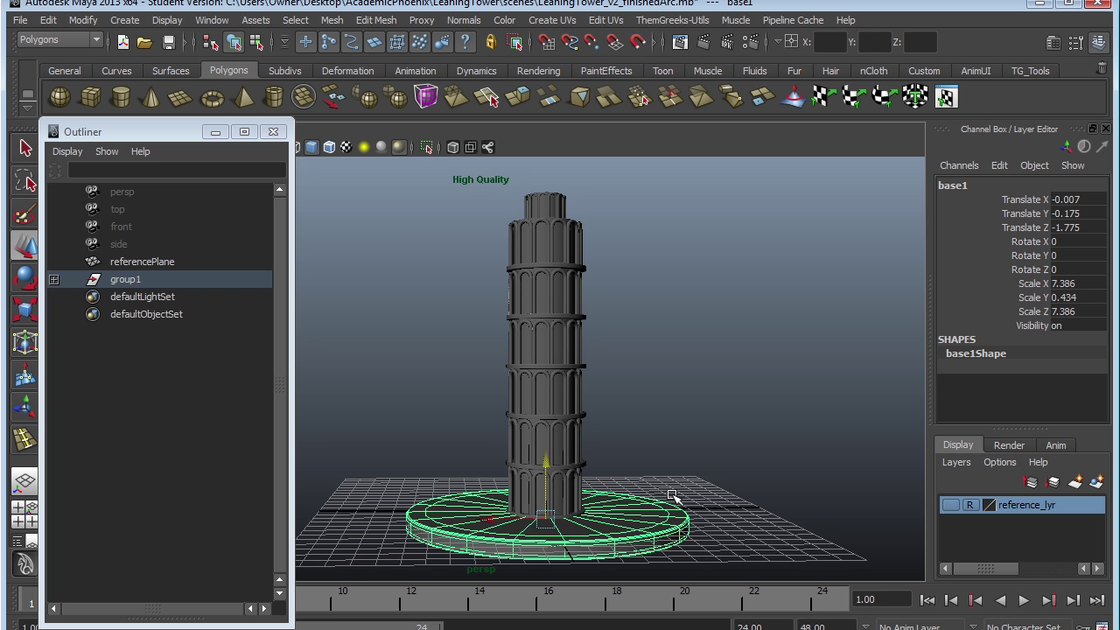
key("shift+p")
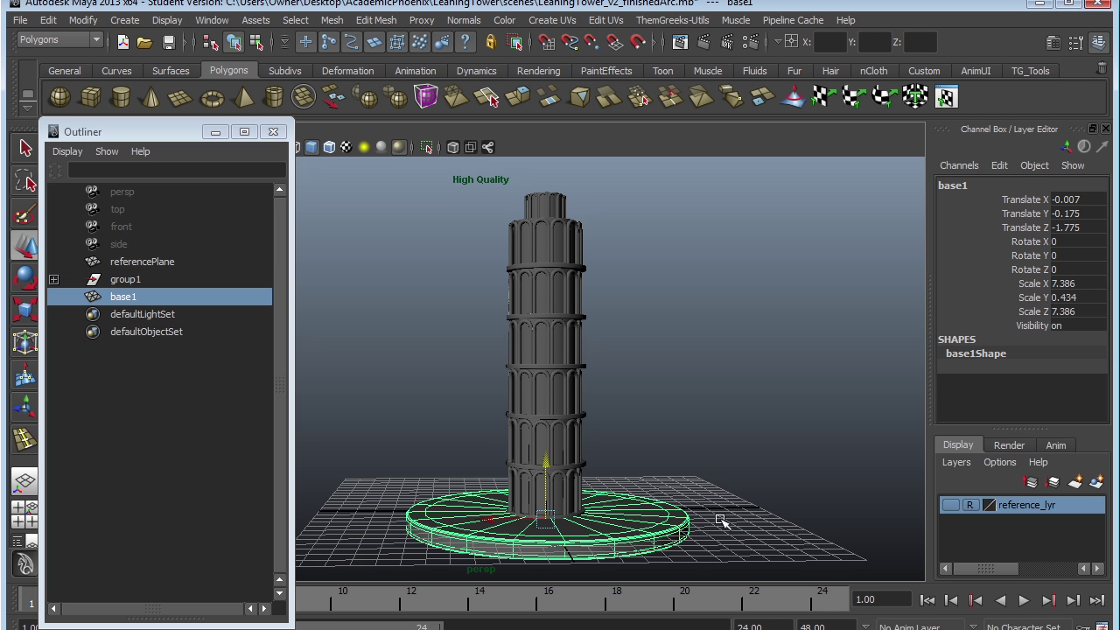
Rename the group containing all the storeys as TowerAll
left_click(140, 279)
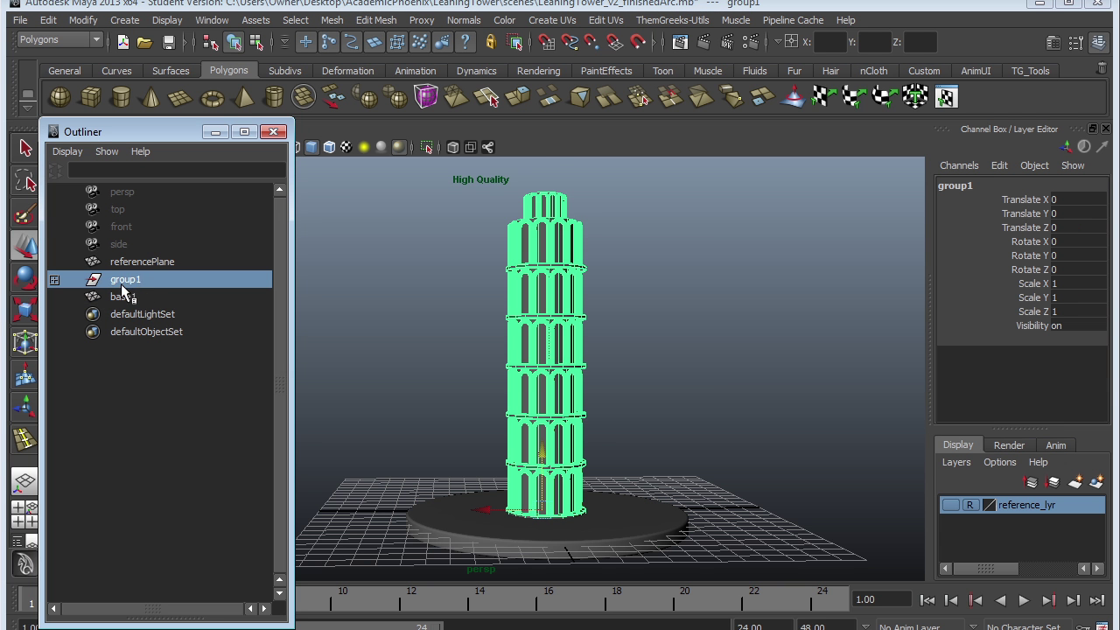
double_click(132, 281)
type("To")
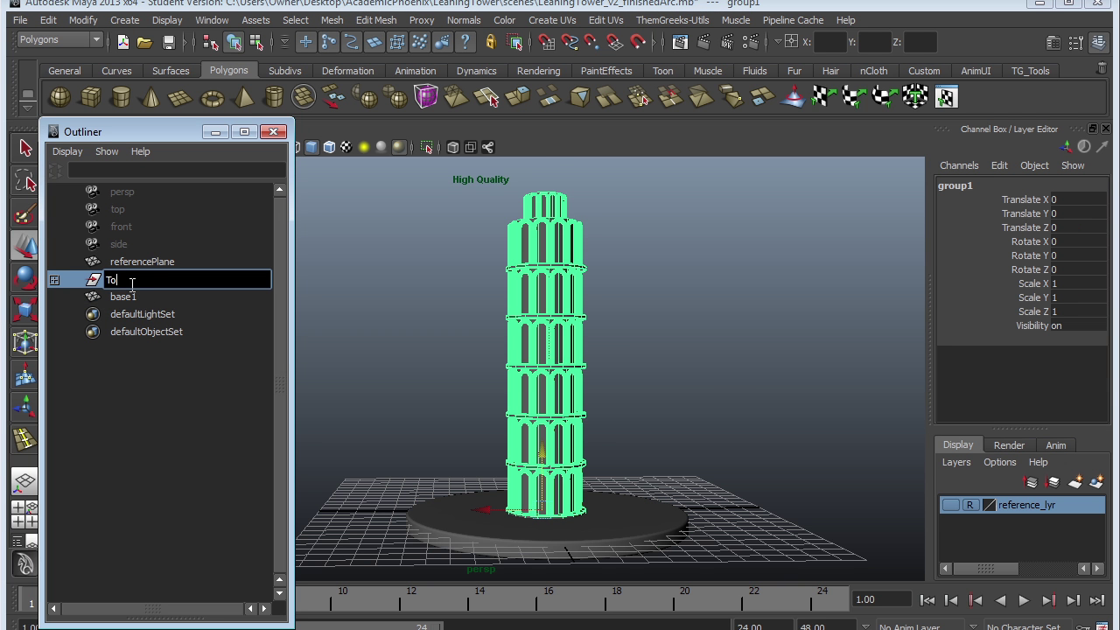
type("werAll")
key("Return")
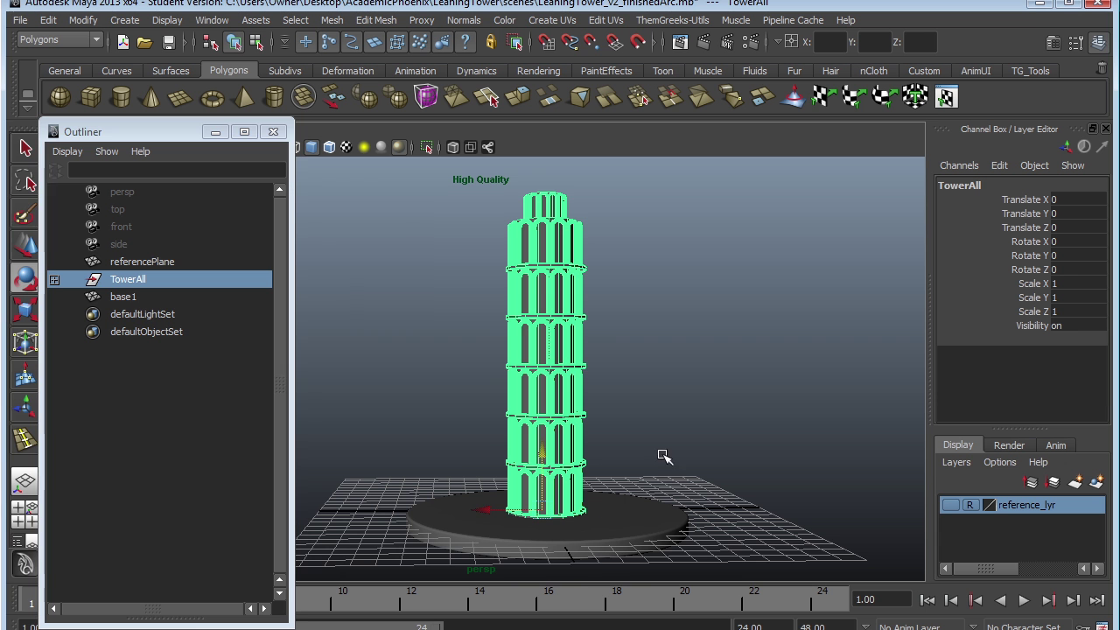
Tilt TowerAll to a Rotate Z of about 6.502, move it to about X -0.023 and Y 0.199, and close the Outliner
key("e")
left_click_drag(571, 432, 551, 451)
key("w")
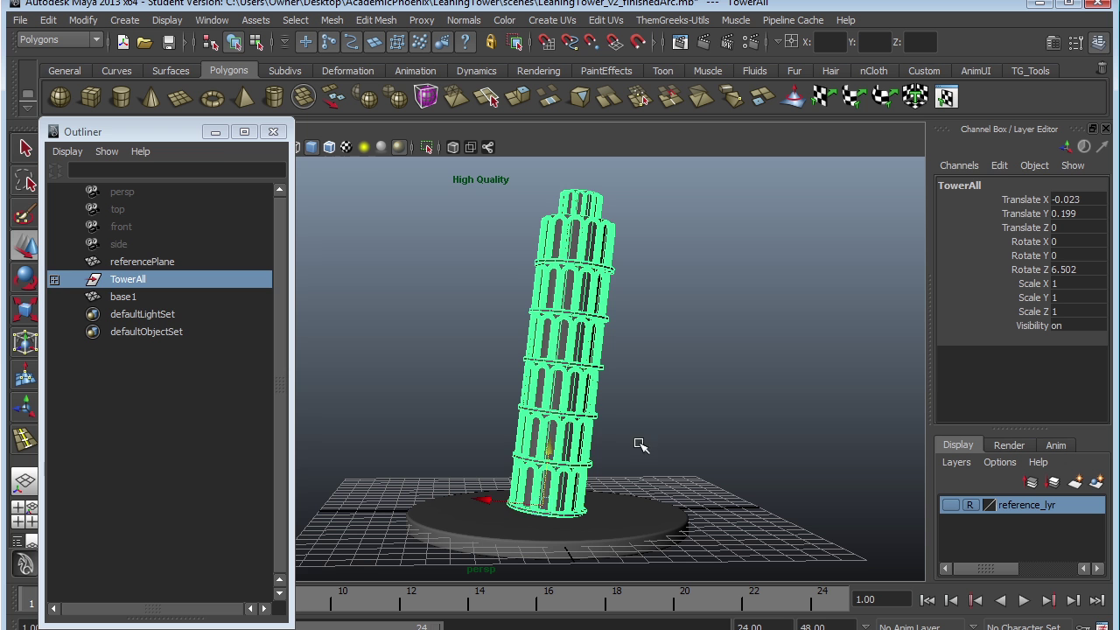
left_click(687, 495)
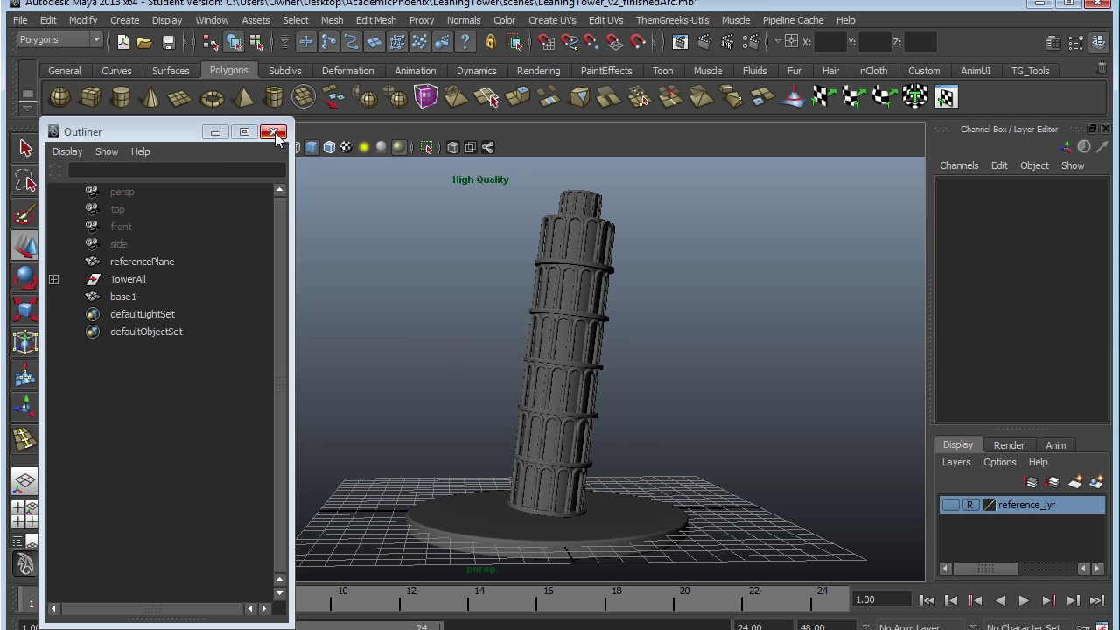
left_click(273, 132)
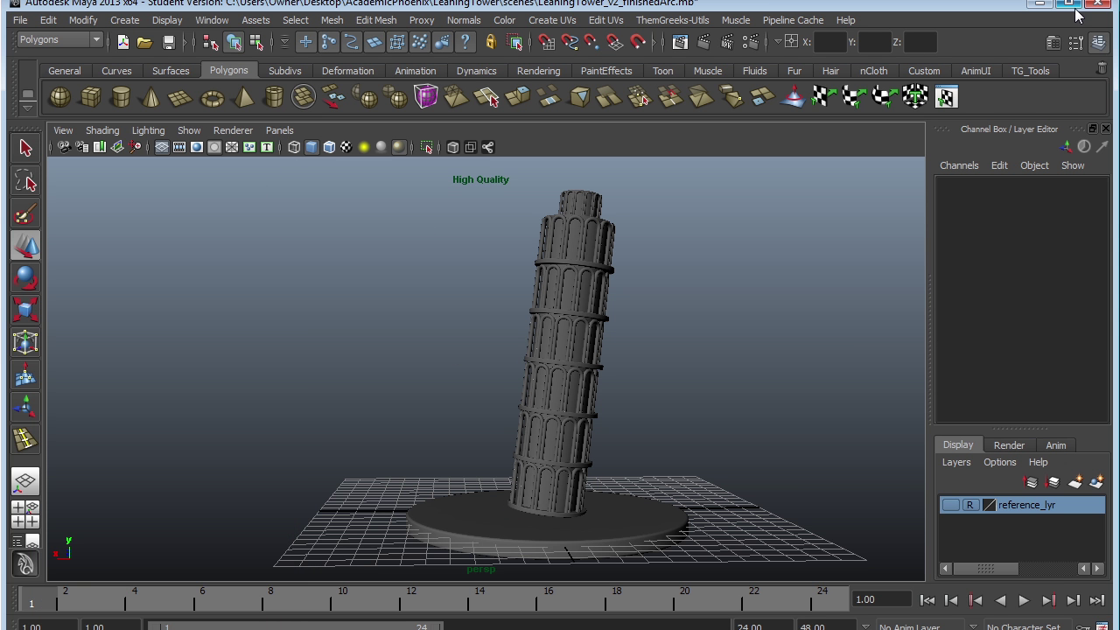
Turn off High Quality rendering in the perspective view and examine the leaning tower from several sides
right_click_drag(670, 285, 698, 303, "alt")
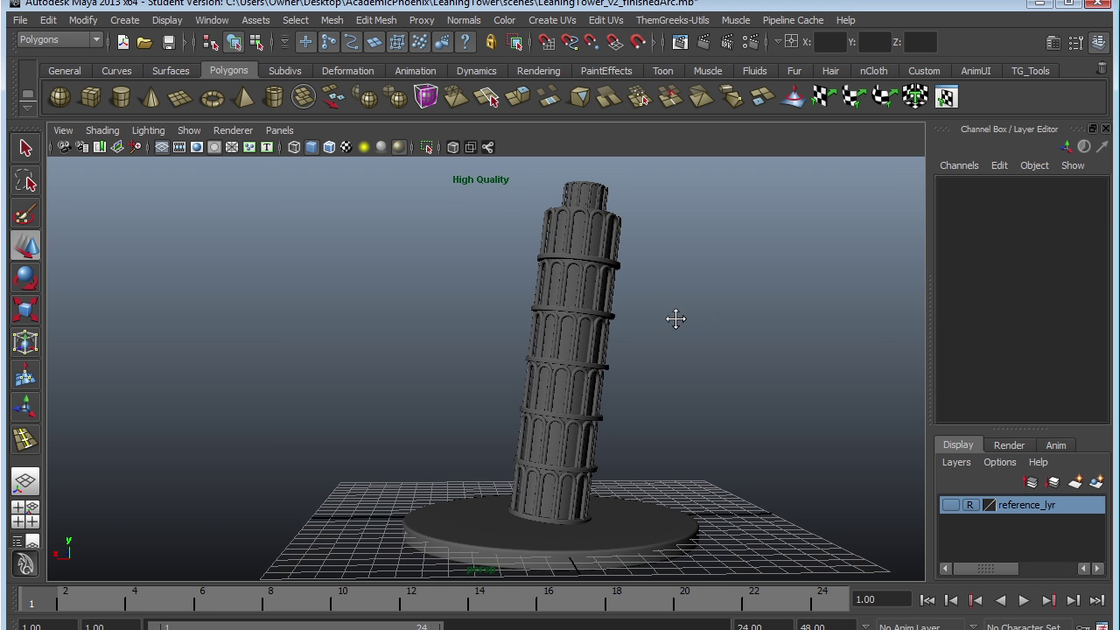
middle_click_drag(675, 318, 650, 314, "alt")
left_click_drag(659, 321, 669, 316, "alt")
middle_click_drag(706, 326, 701, 335, "alt")
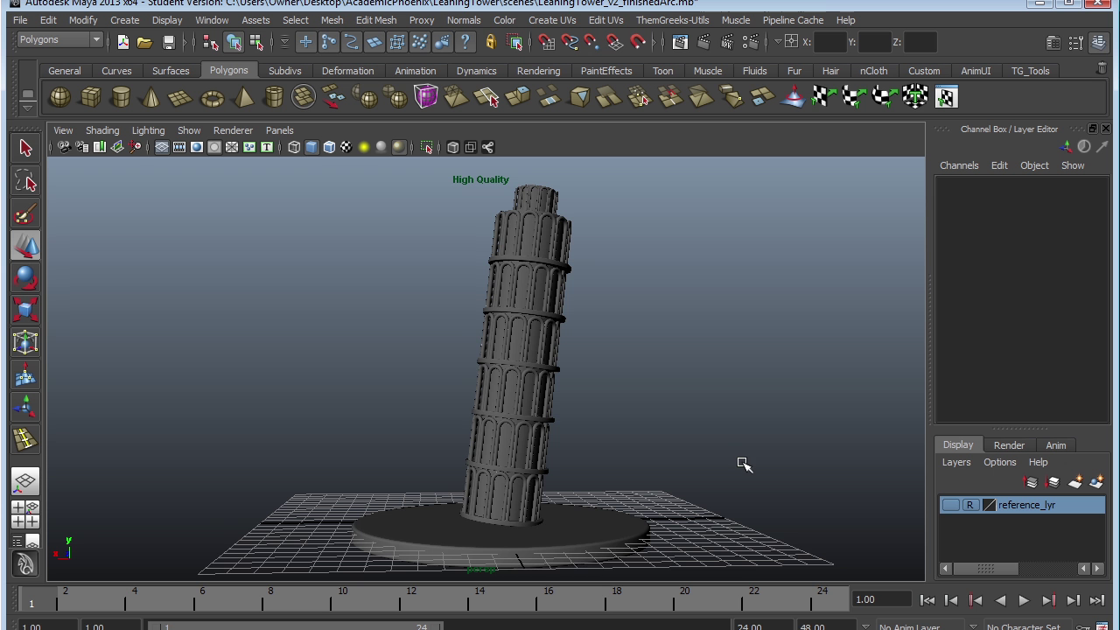
left_click(400, 147)
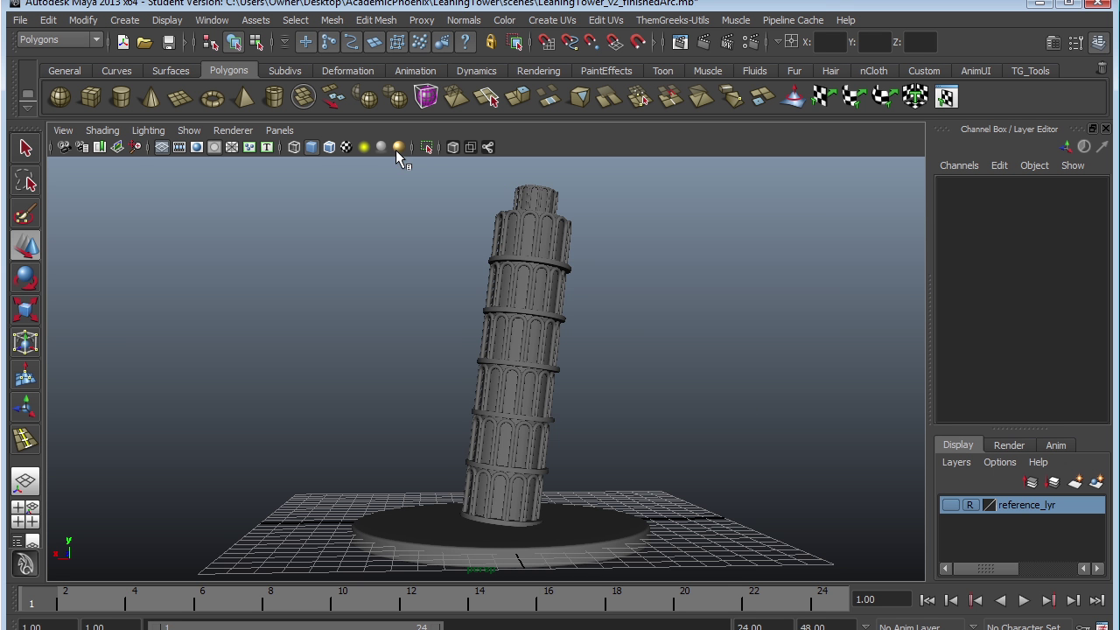
mouse_move(718, 400)
left_mouse_down("alt")
mouse_move(694, 385)
mouse_move(449, 394)
mouse_move(548, 373)
left_mouse_up("alt")
left_click_drag(449, 374, 665, 379, "alt")
left_click_drag(327, 400, 722, 409, "alt")
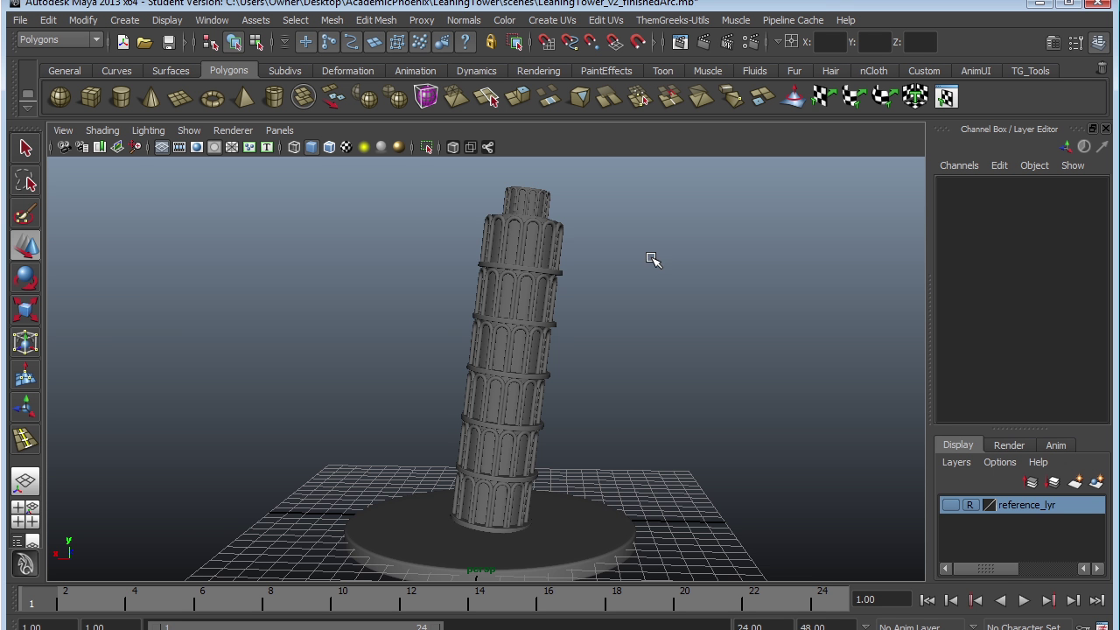
left_click_drag(690, 358, 655, 365, "alt")
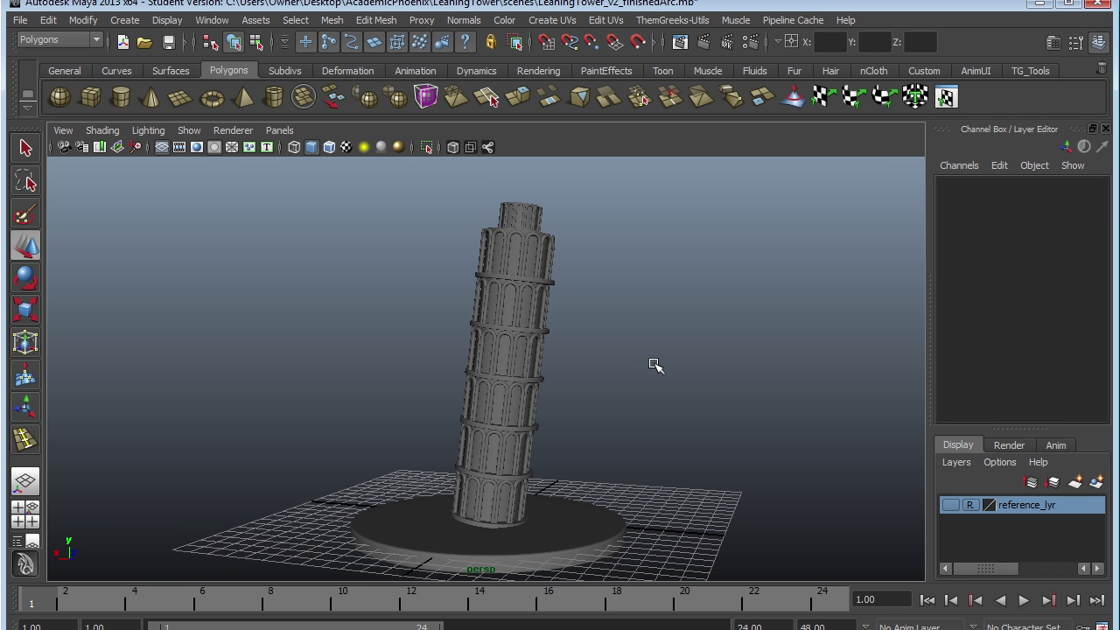